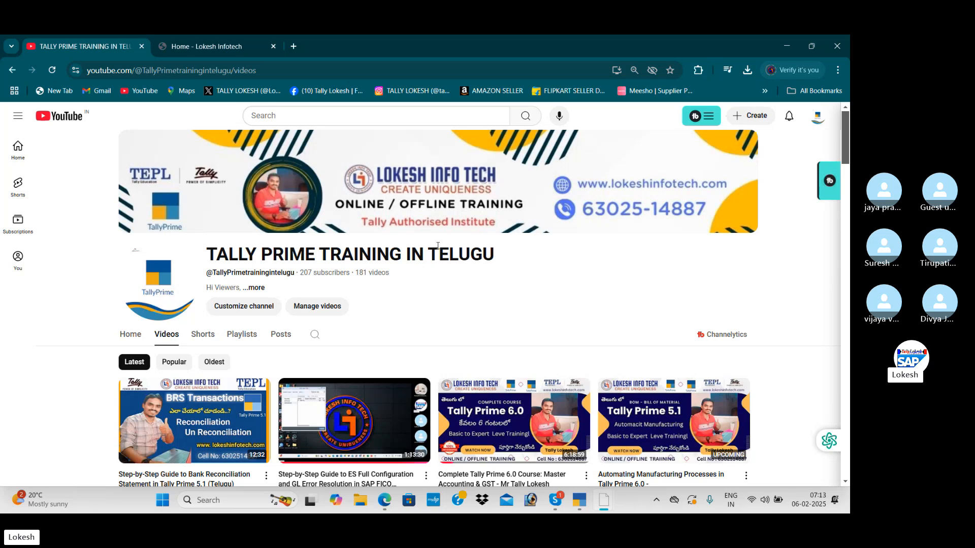
Switch to the Professinal Material S PDF in Edge and examine the Batchwise Problem exercise on page 88.
key("alt+Tab")
key("alt+Tab")
key("alt+Tab")
key("alt+Tab")
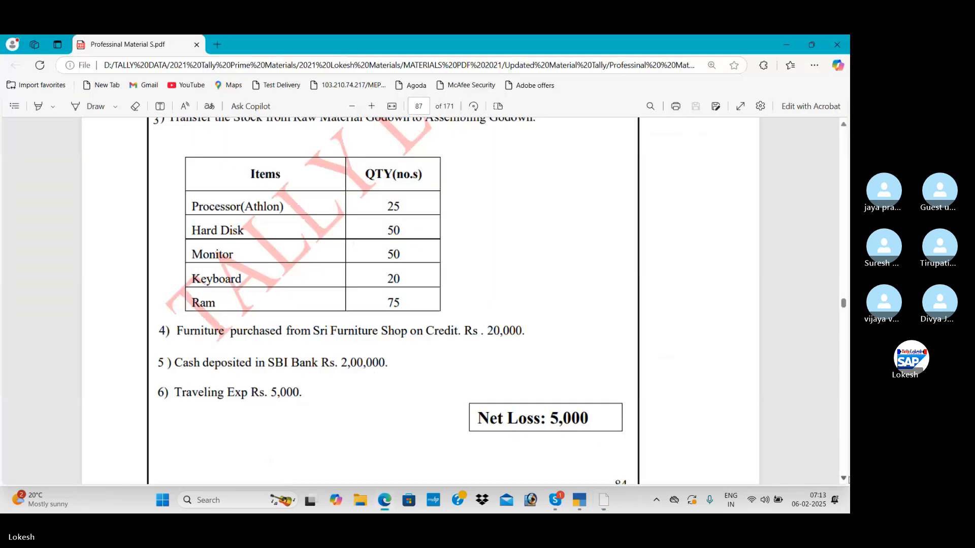
scroll(846, 485, "down", 3)
scroll(847, 486, "down", 2)
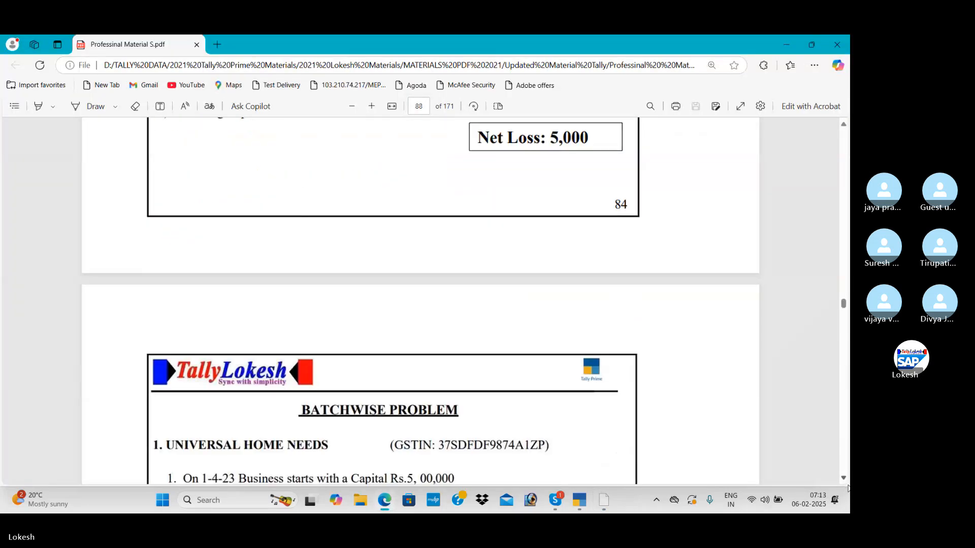
scroll(846, 483, "down", 1)
scroll(846, 485, "down", 5)
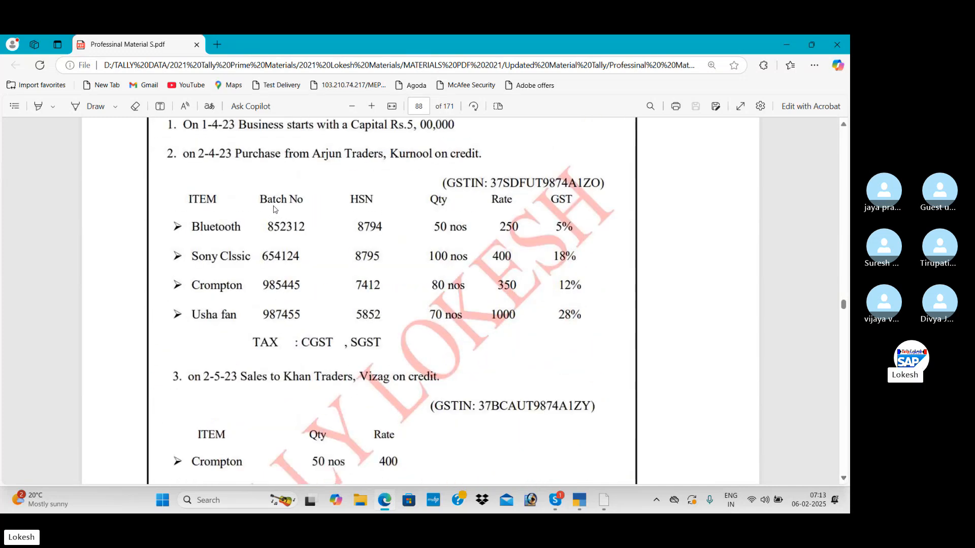
Switch to TallyPrime and start creating a new company.
key("alt+Tab")
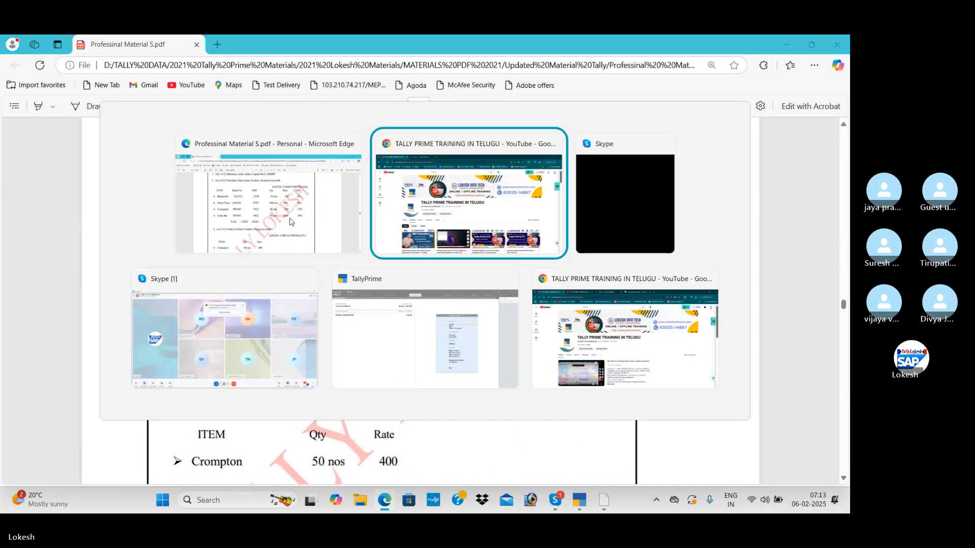
key("Tab")
key("Tab")
key("Tab")
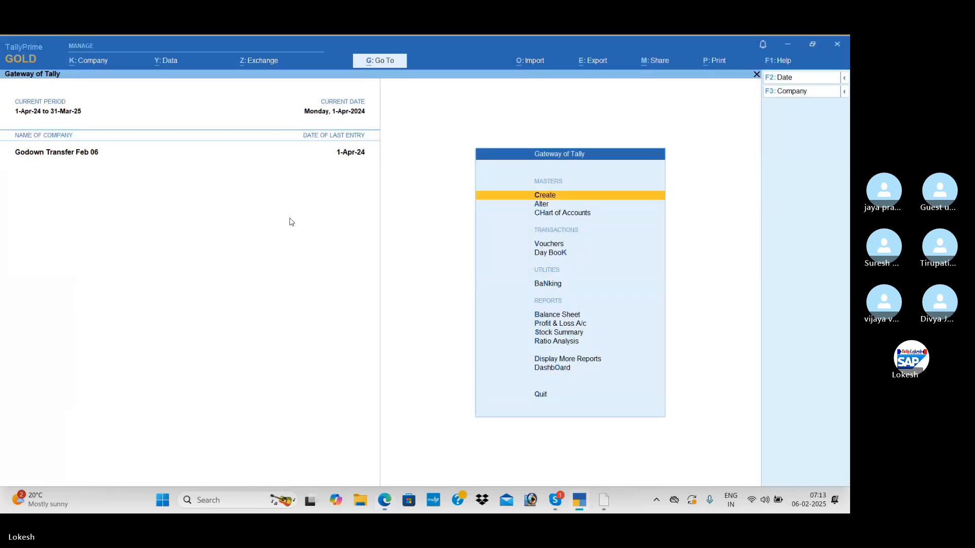
left_click(93, 62)
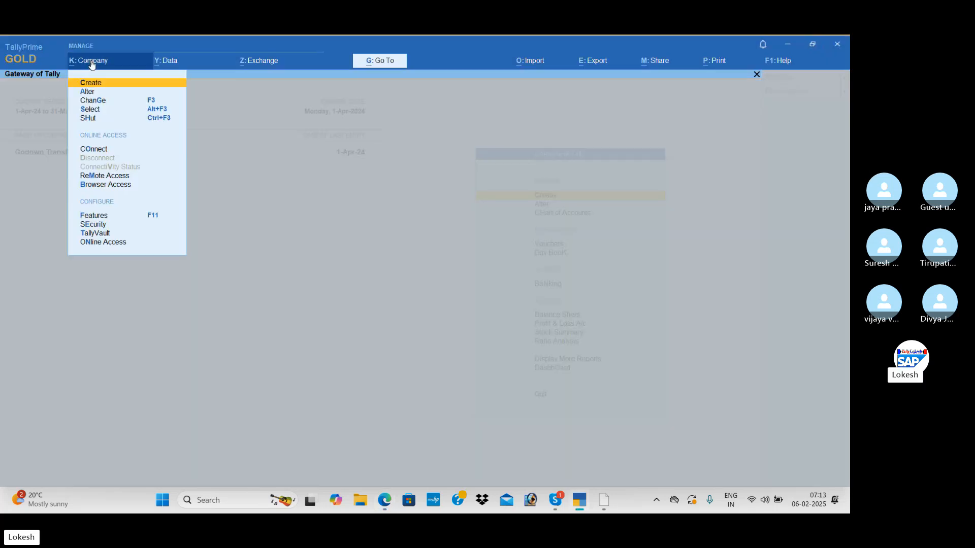
key("Return")
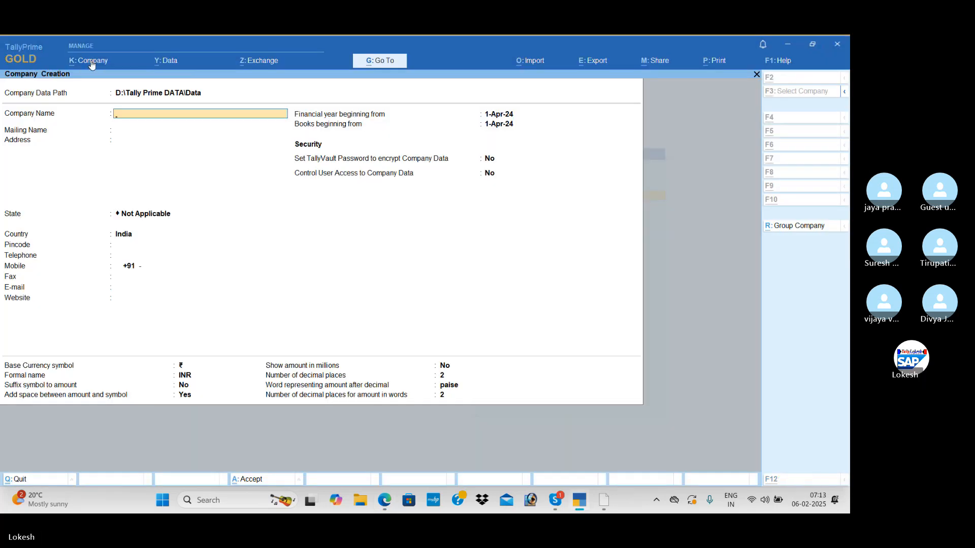
Check the company name in the Batchwise Problem PDF and name the new company UNIVERSAL HOME NEEDS, keeping the same mailing name.
key("alt+Tab")
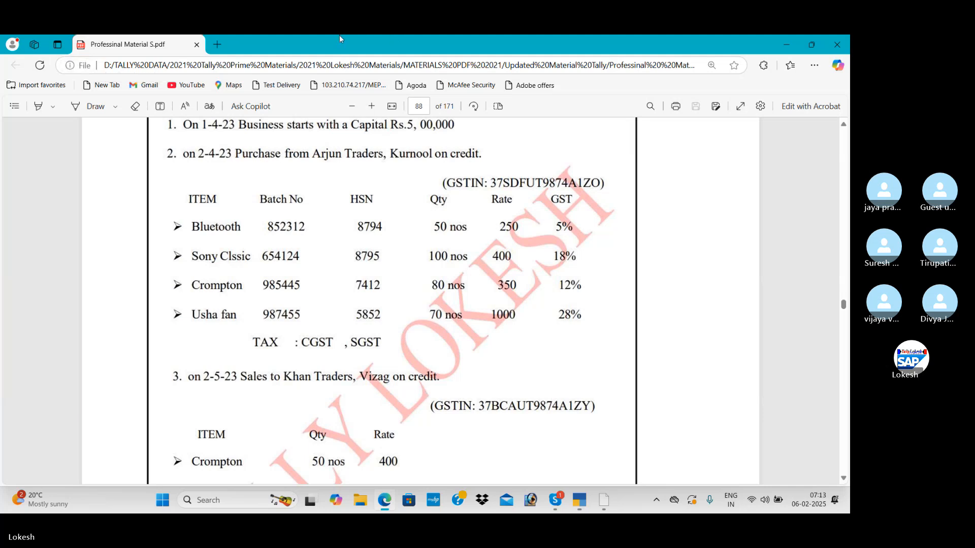
left_click(844, 125)
left_click(844, 125)
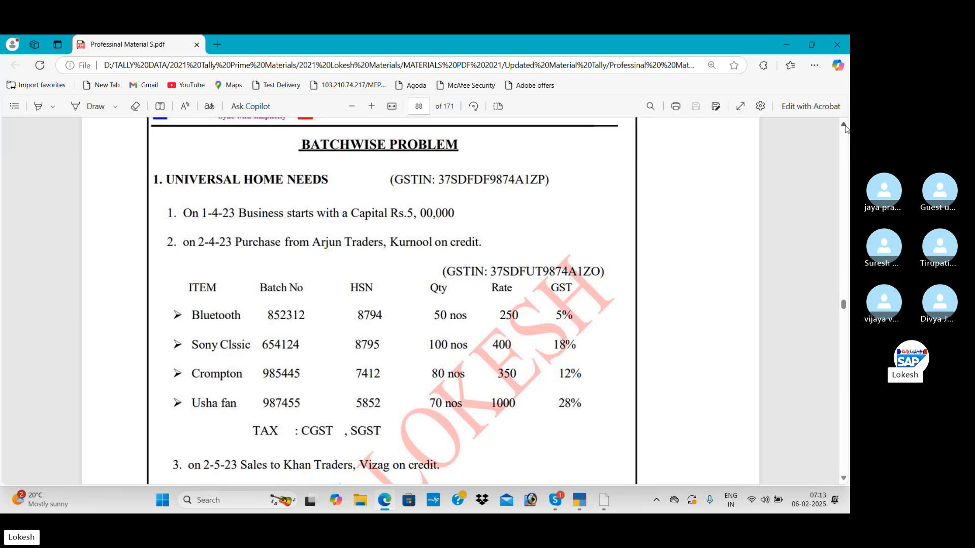
key("alt+Tab")
type("N")
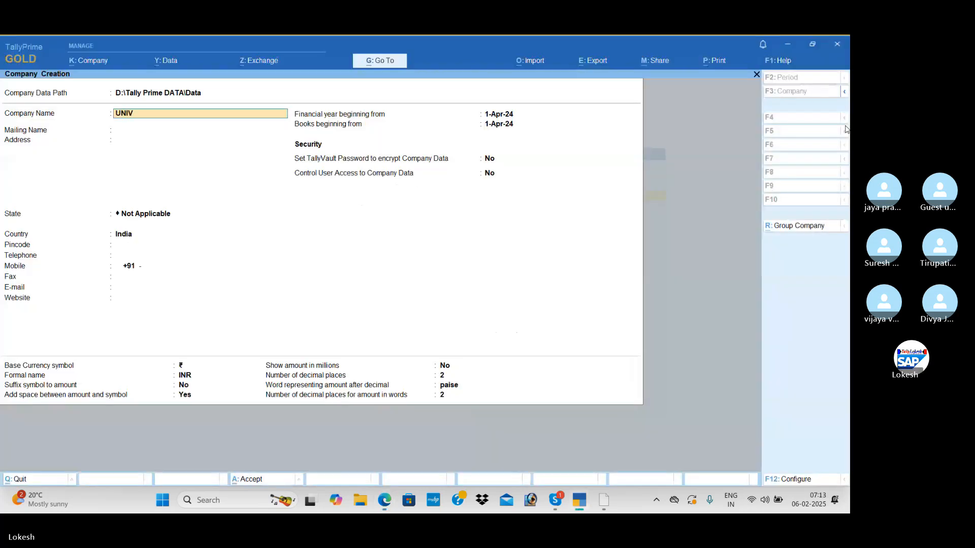
type("IVERSAL HOME NEEDS")
key("Return")
key("Return")
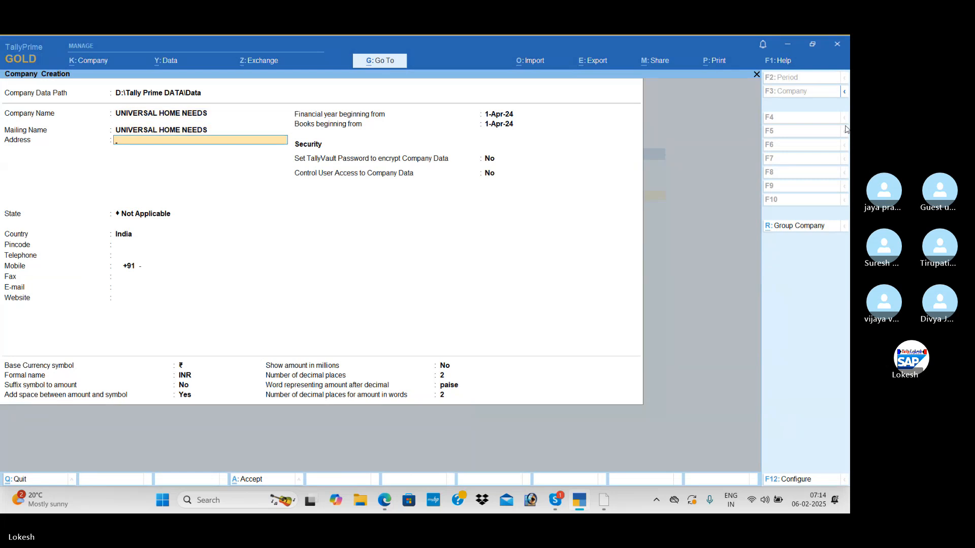
Set the company's state to Andhra Pradesh, leave the remaining details at their defaults and save the company.
key("Return")
key("Down")
key("Down")
key("Return")
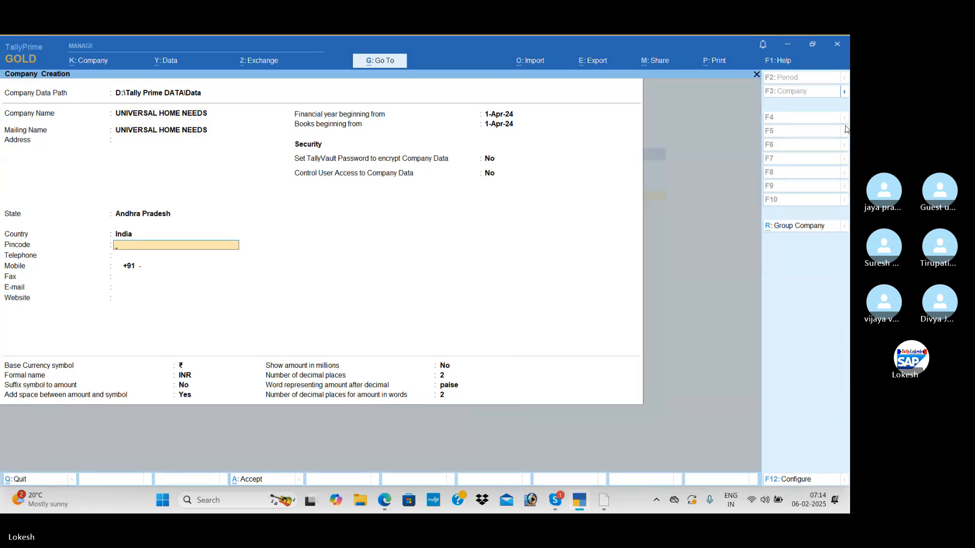
key("ctrl+a")
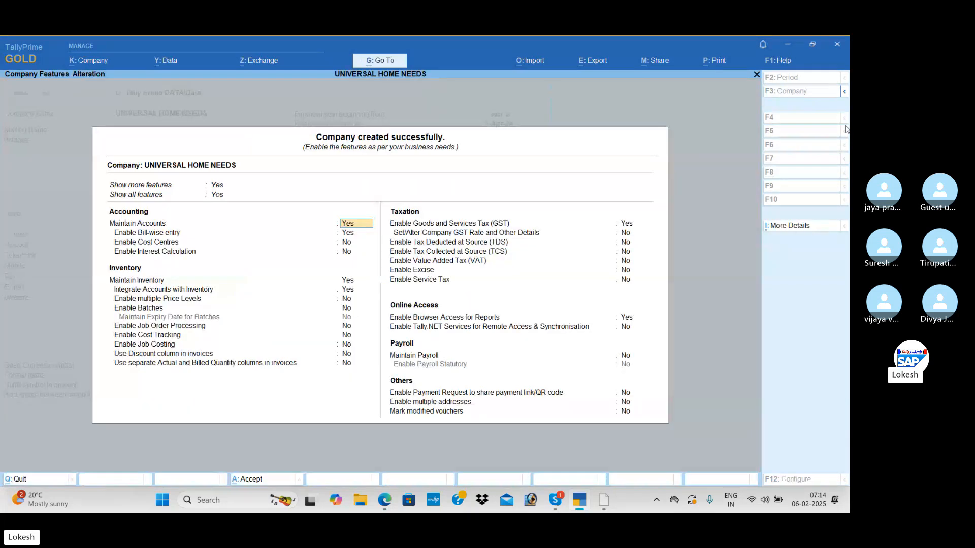
Disable bill-wise entry in the accounting features of UNIVERSAL HOME NEEDS.
key("Return")
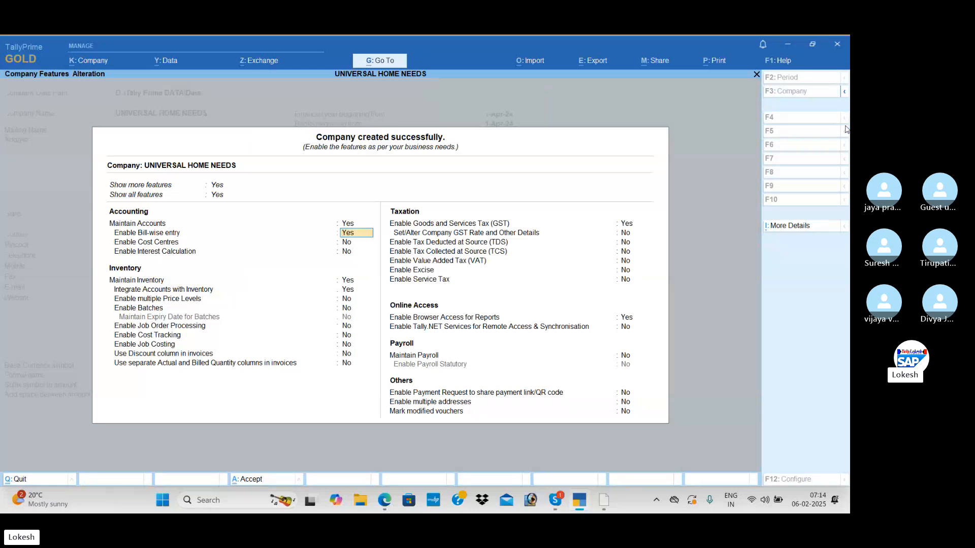
key("n")
key("Return")
Enable batches and expiry date maintenance for batches in the company's inventory features.
key("Return")
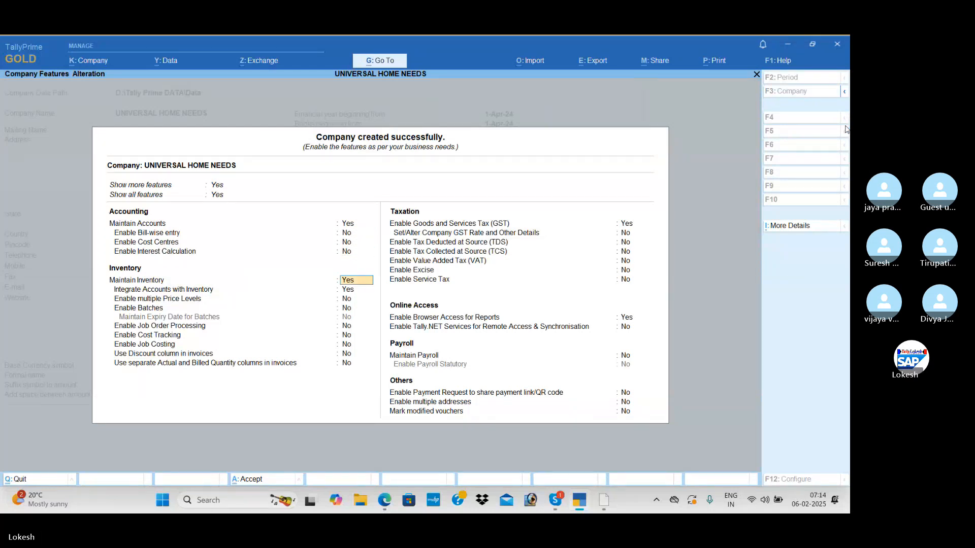
key("Return")
key("Return")
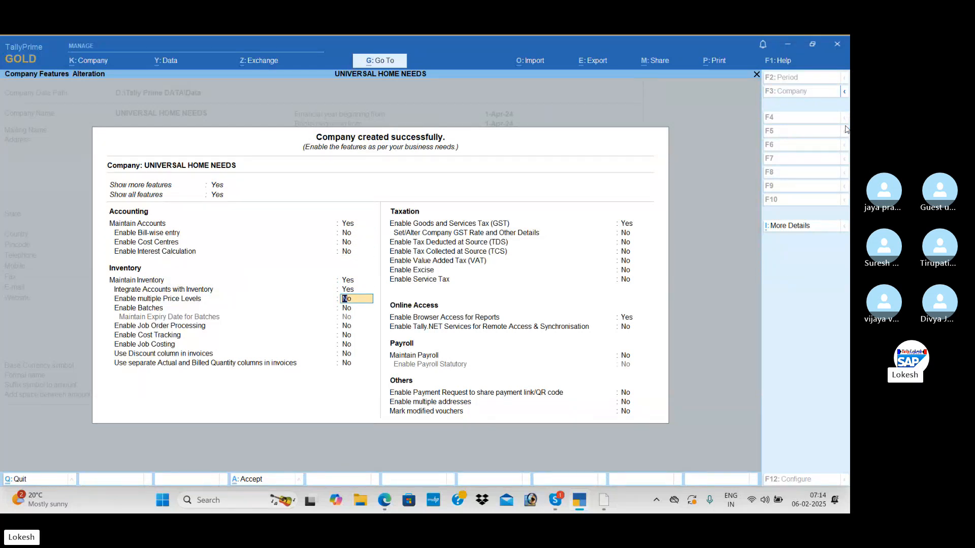
key("Return")
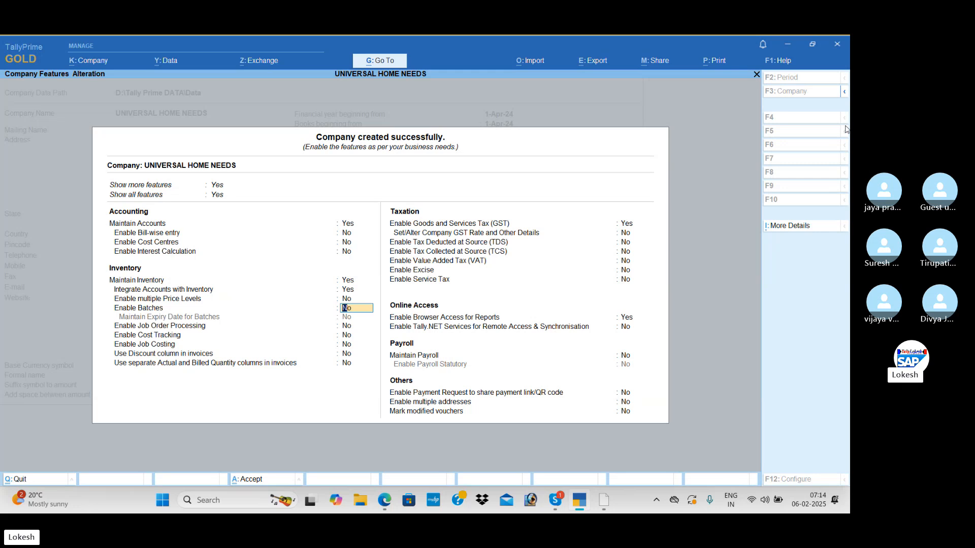
key("y")
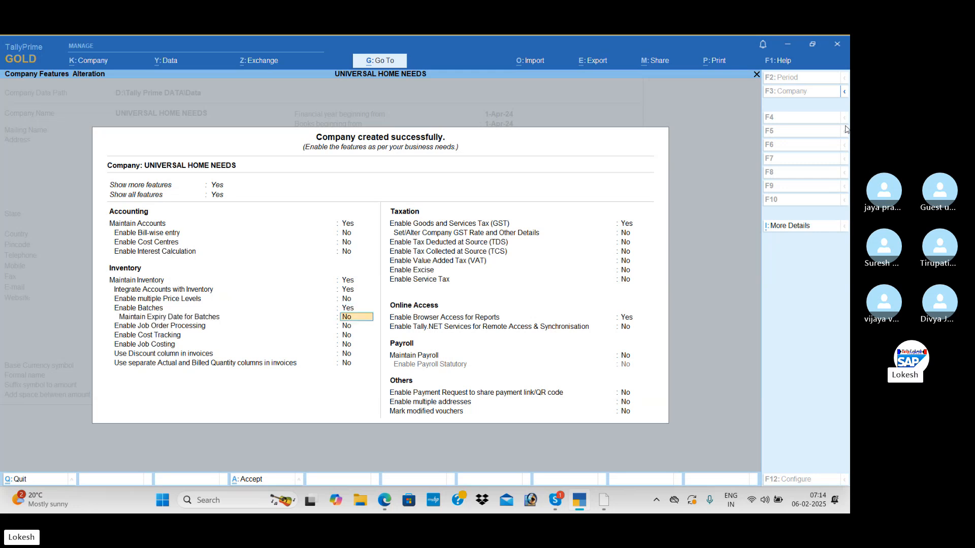
type("Y")
key("Return")
key("Return")
key("Return")
key("Return")
key("Return")
key("Return")
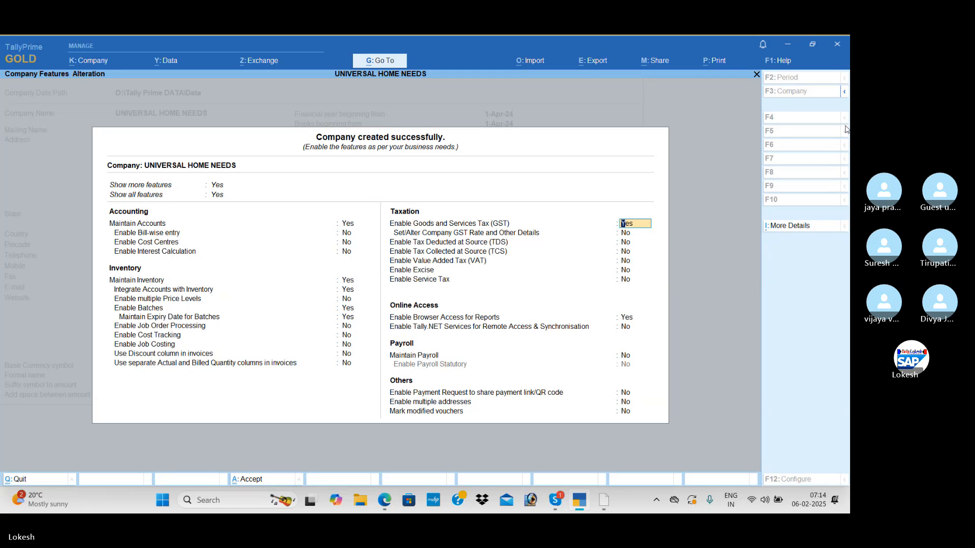
Keep GST enabled, accept the Regular GST registration for Andhra Pradesh with monthly GSTR-1, and save the company features.
key("Return")
key("Return")
key("Return")
key("Return")
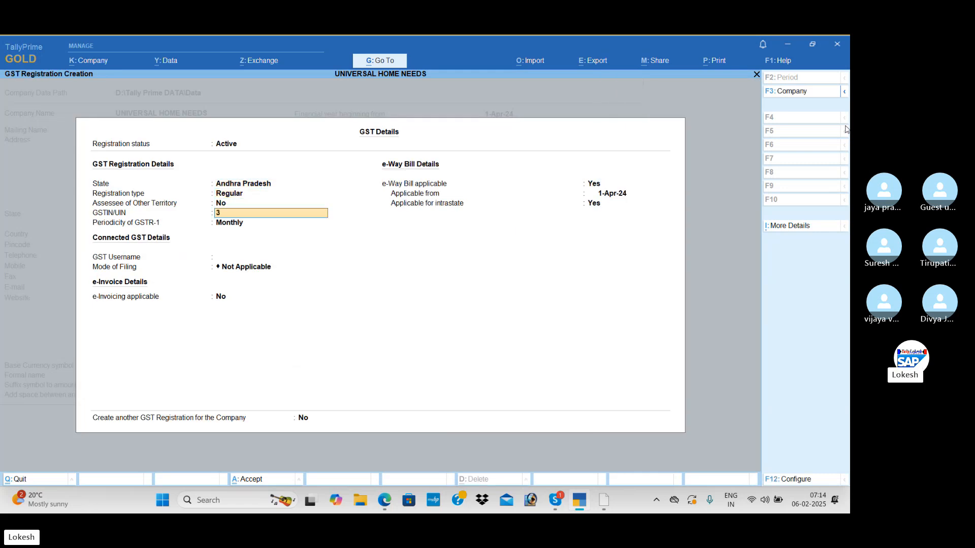
key("Return")
key("ctrl+a")
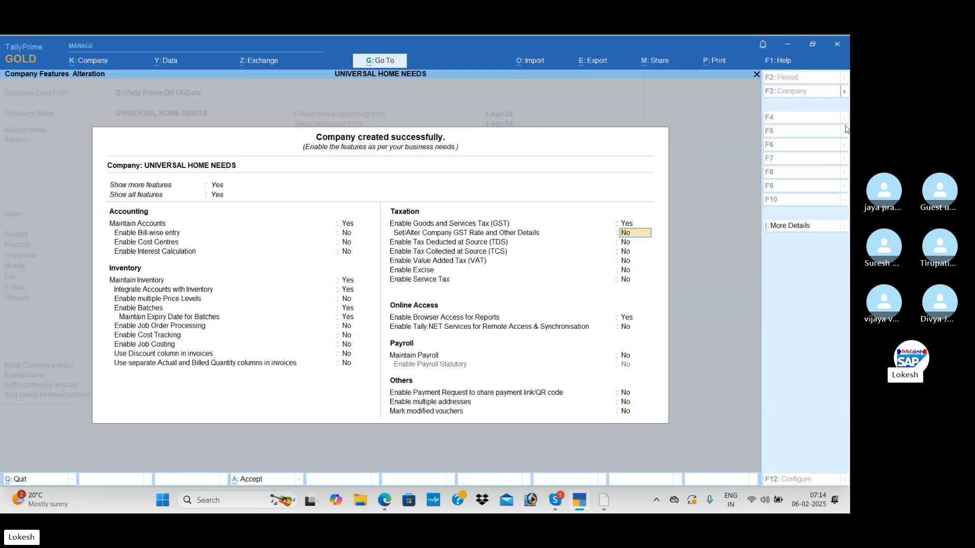
key("ctrl+a")
Open voucher entry for UNIVERSAL HOME NEEDS and change the voucher type to Receipt.
key("Down")
key("Down")
key("Down")
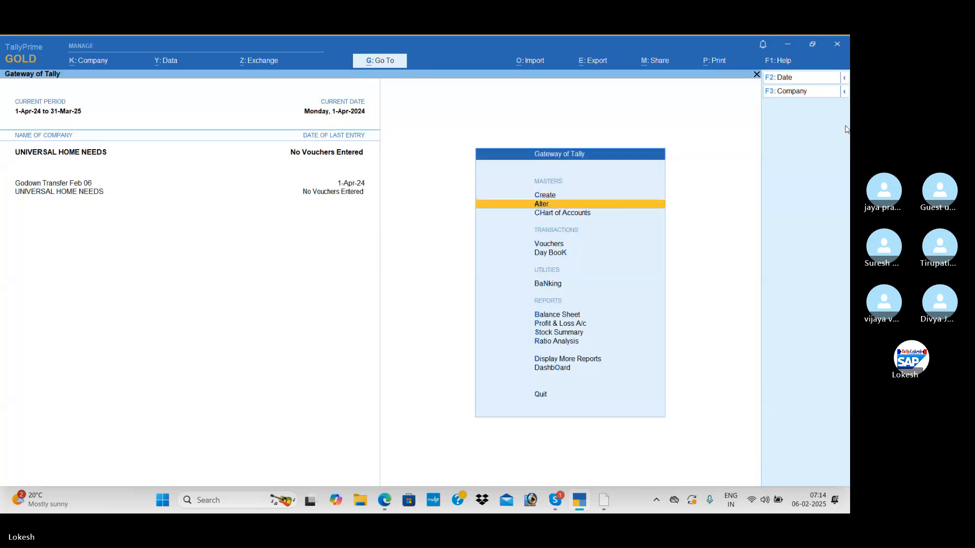
key("Return")
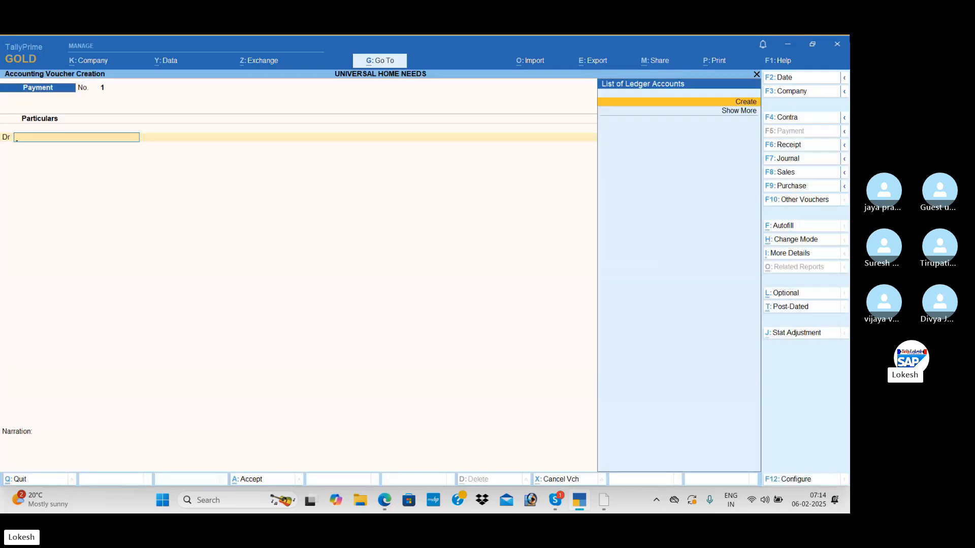
left_click(803, 145)
Create a ledger named Capital under the Capital Account group from the receipt voucher.
key("Return")
type("C")
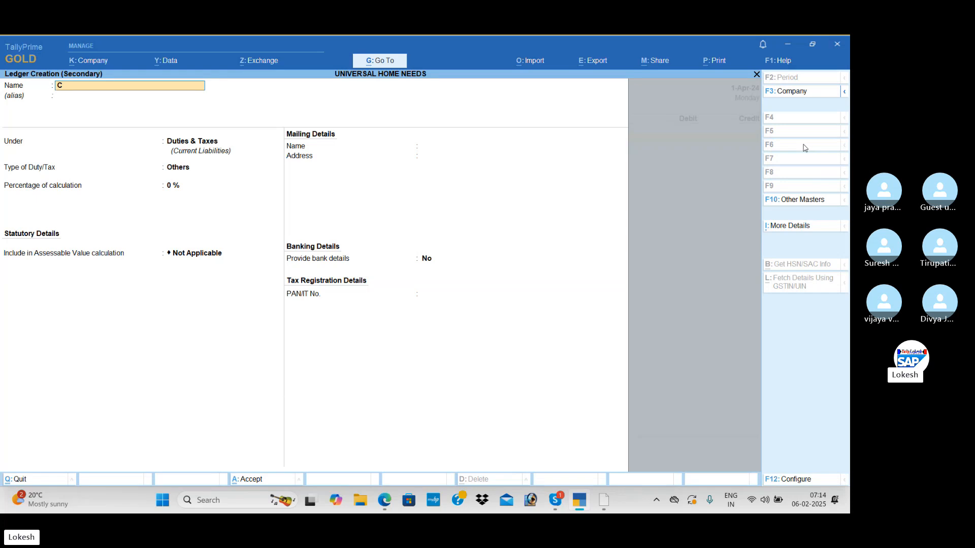
type("apital")
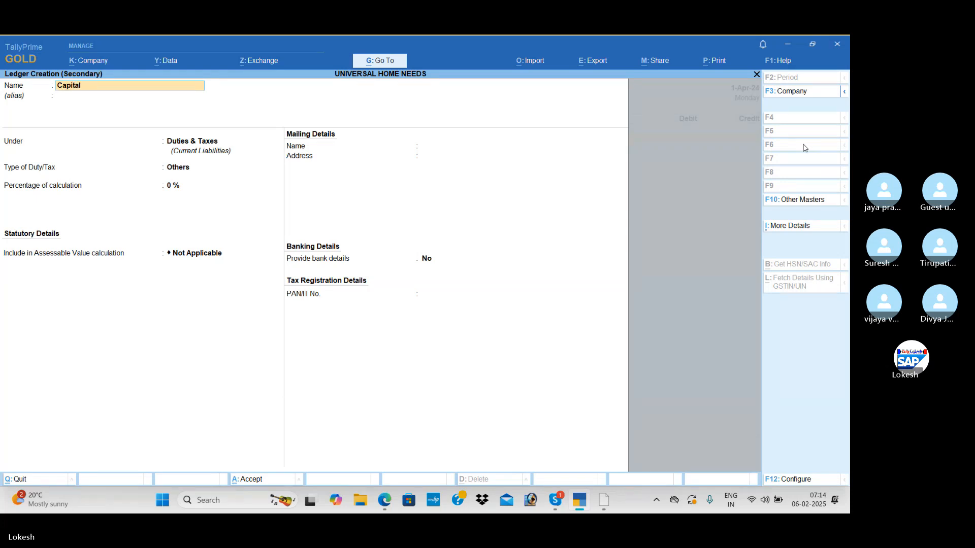
key("Return")
type("Ca")
key("Down")
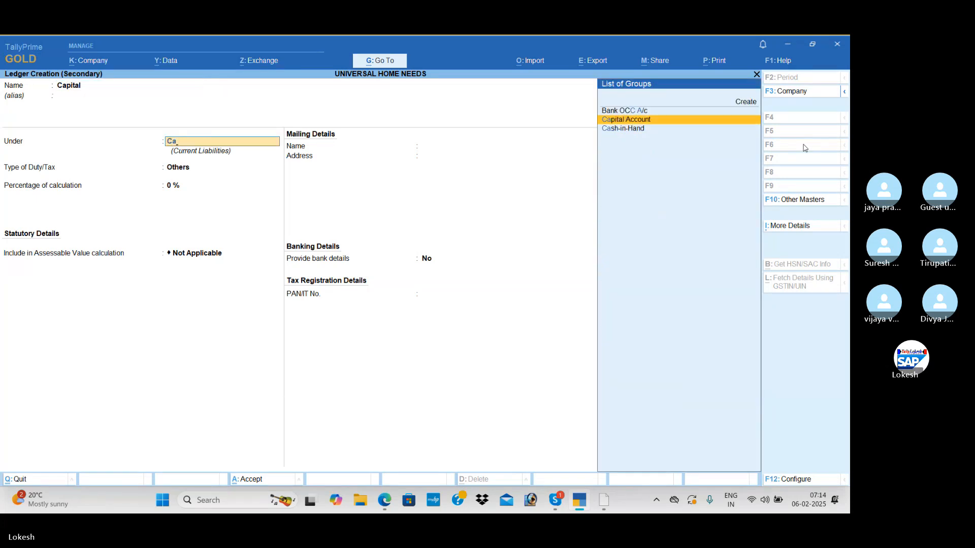
key("Return")
key("ctrl+a")
Credit Capital with 5,00,000 against a Cash debit of the same amount and save the receipt voucher.
key("alt")
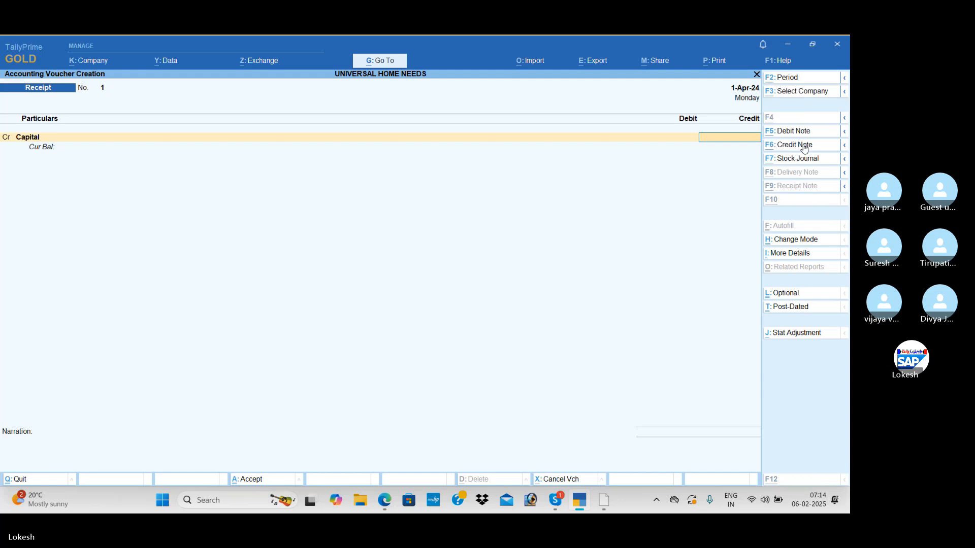
key("alt+Tab")
key("alt+Tab")
type("5")
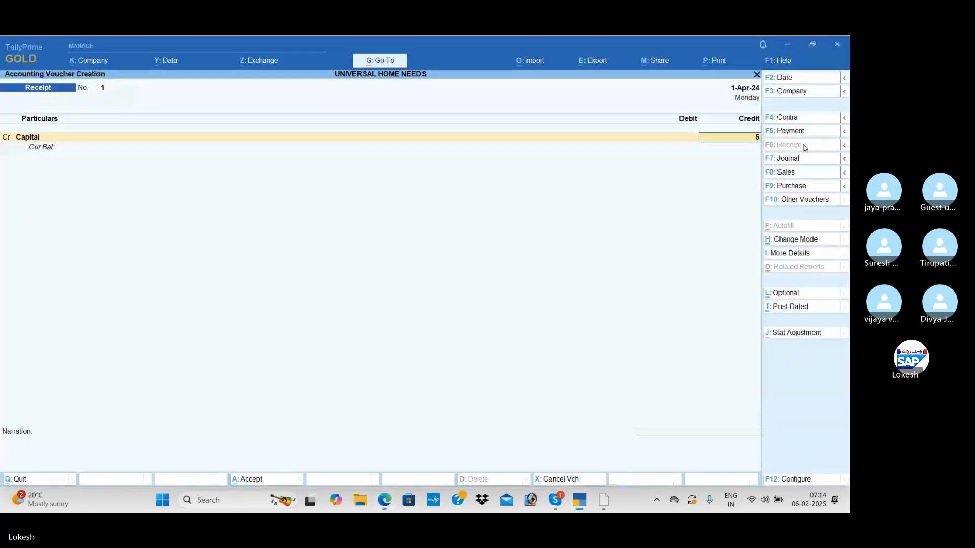
type(",00,000")
key("Return")
key("Return")
key("Return")
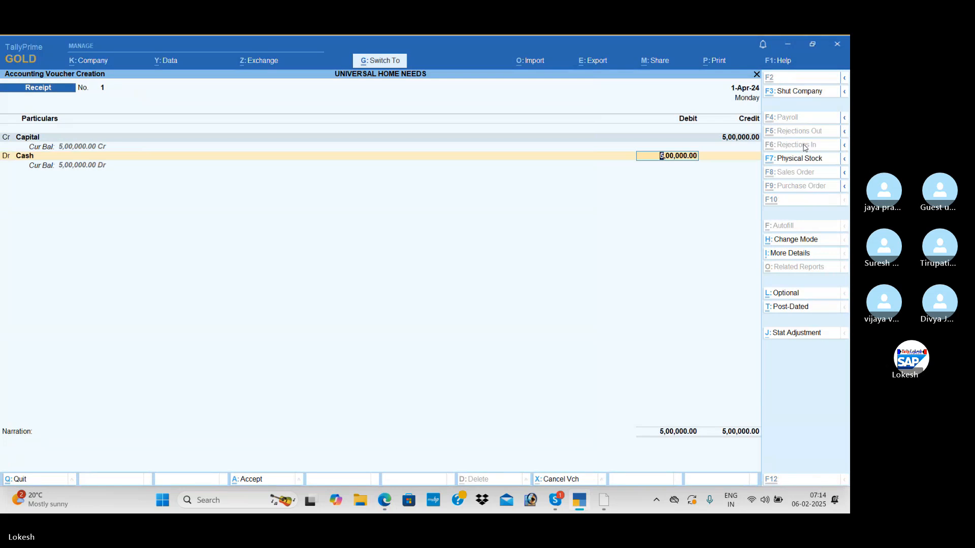
key("ctrl+a")
Open a purchase voucher, leave the supplier invoice number blank and start a new ledger for the party account.
key("F9")
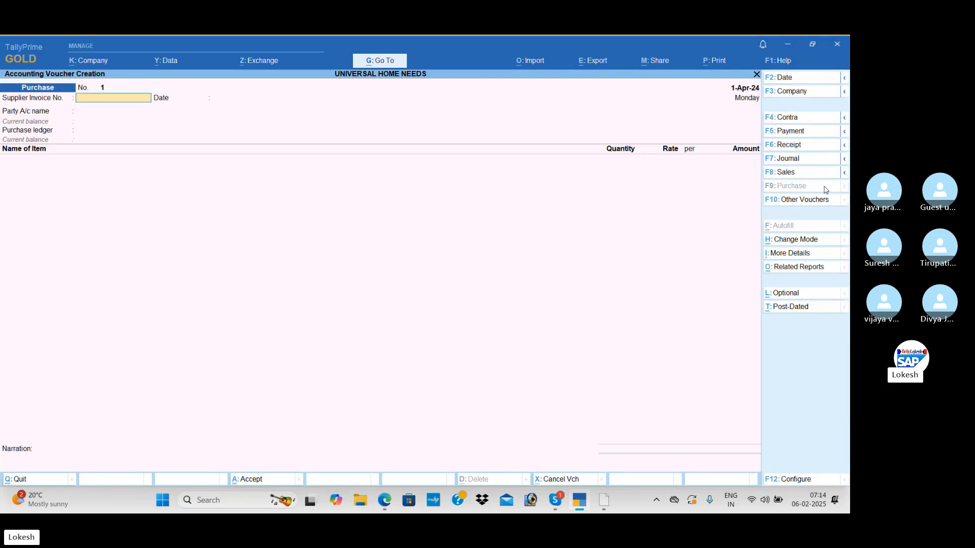
key("Return")
key("alt+c")
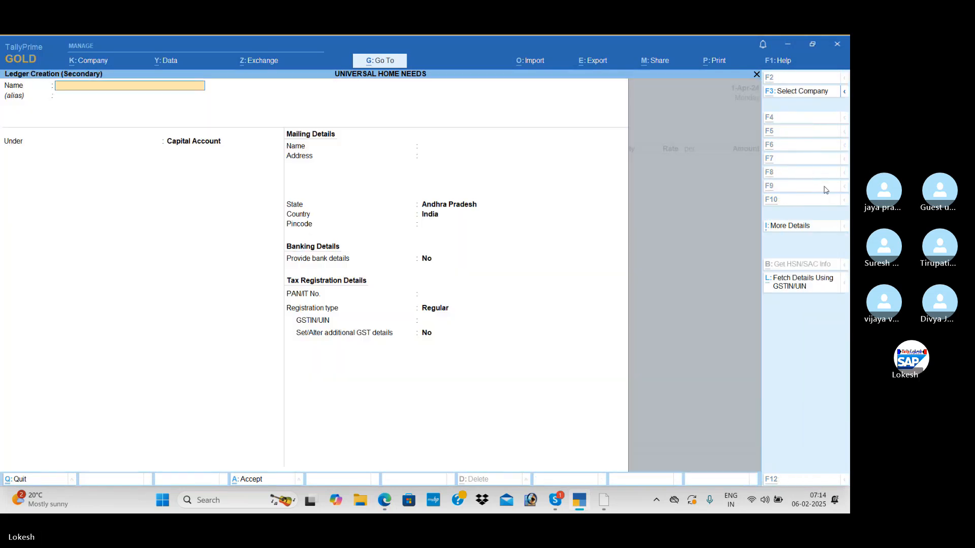
Check the supplier in the exercise PDF and name the new party ledger Arjun Traders.
key("alt+Tab")
key("alt+Tab")
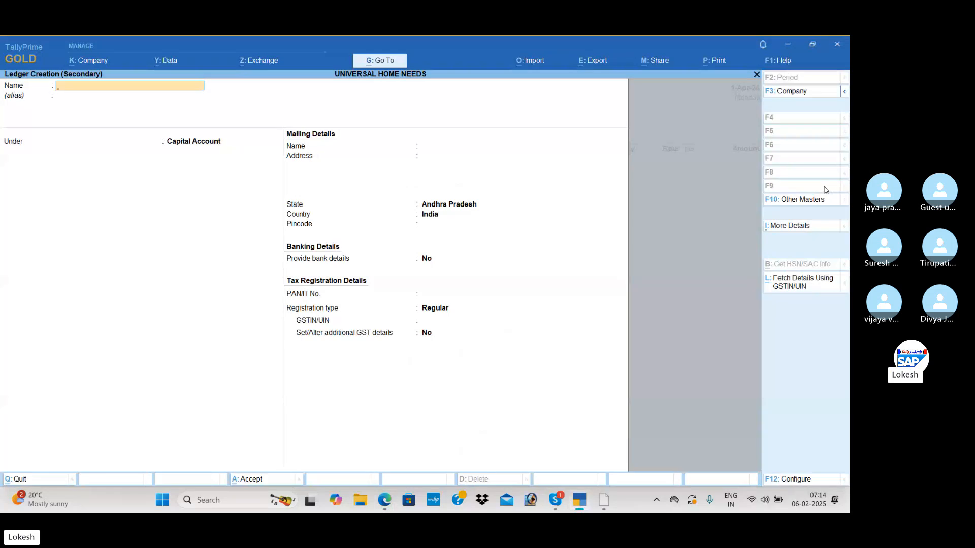
type("Arjun Atra")
key("BackSpace")
type("Atrad")
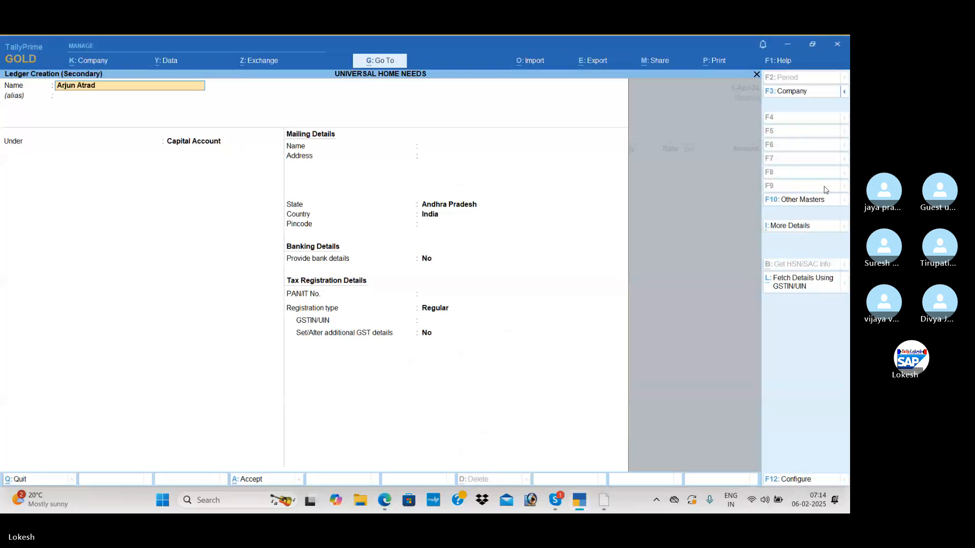
key("BackSpace")
key("BackSpace")
key("BackSpace")
key("BackSpace")
key("BackSpace")
type("a Traders")
key("Return")
Group the Arjun Traders ledger under Sundry Creditors, keeping the default mailing details and going on to the GSTIN/UIN field.
type("Sun")
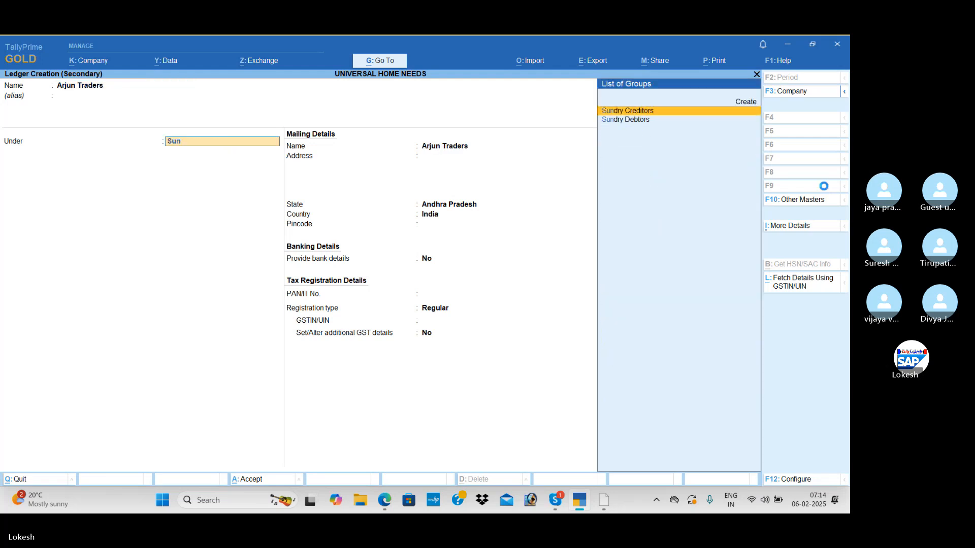
key("Return")
key("Return")
key("Return")
key("Return")
key("Return")
key("Return")
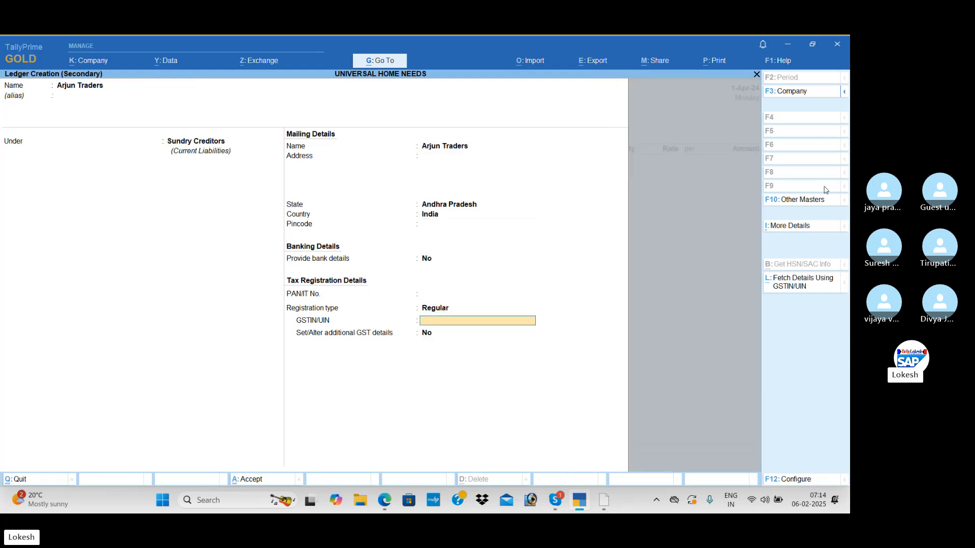
Save the Arjun Traders ledger with 37 as its GSTIN/UIN and accept the supplier's party details.
type("37")
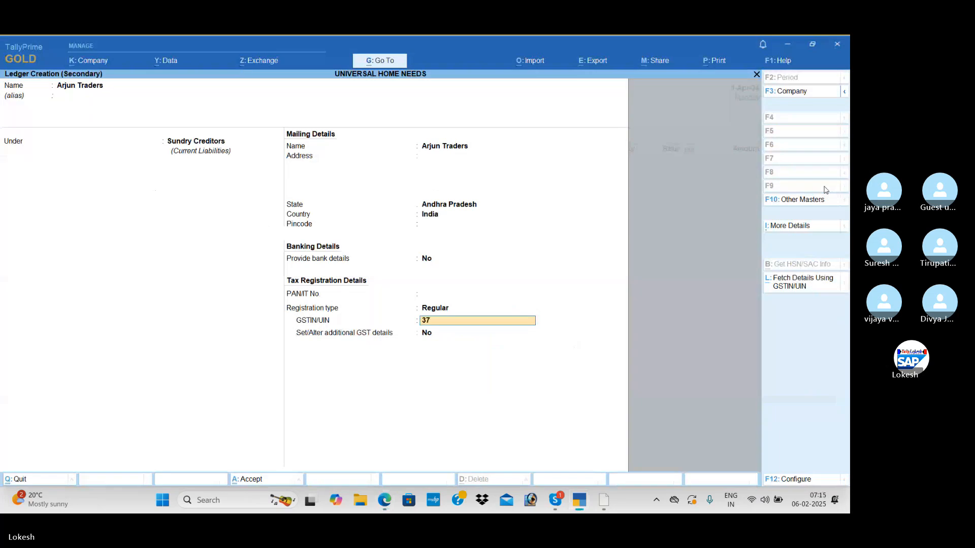
key("Return")
key("ctrl+a")
key("Escape")
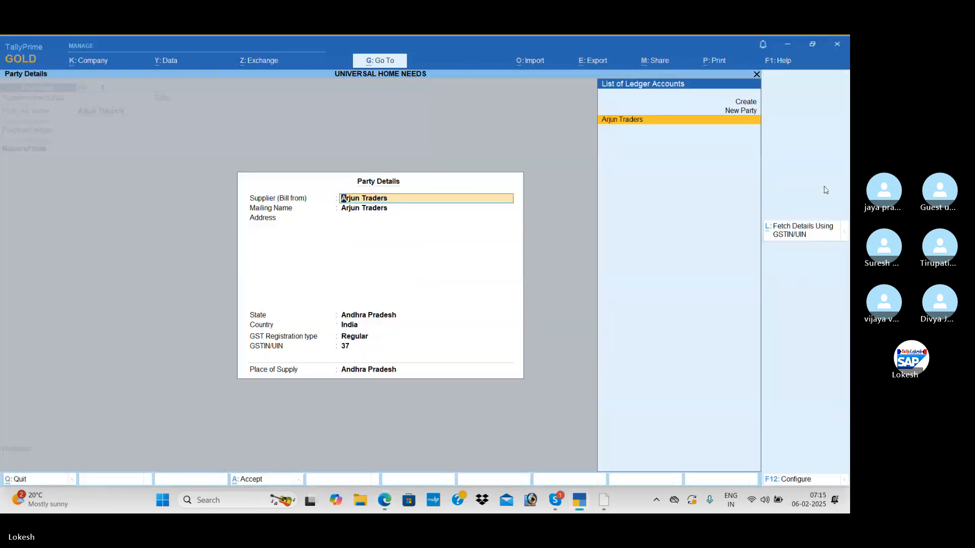
key("ctrl+a")
Start a new ledger named Purchase for the voucher's purchase ledger and group it under Purchase Accounts.
key("alt+c")
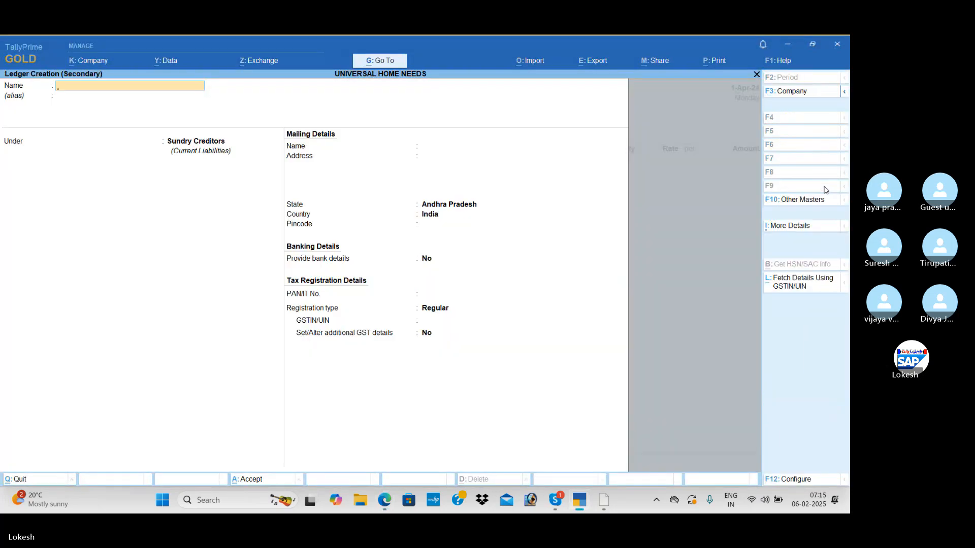
type("Purchase")
key("Return")
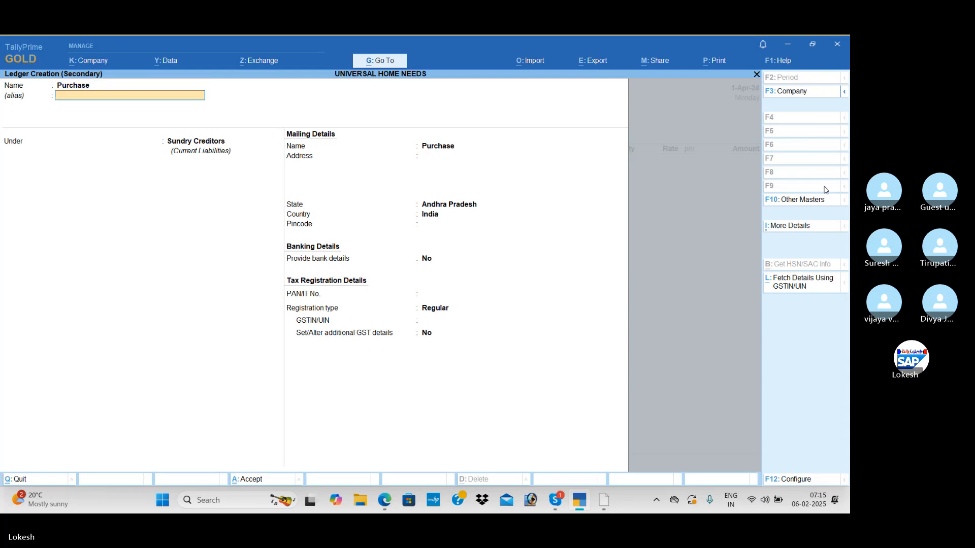
key("Return")
type("Pu")
key("Return")
key("Return")
key("Return")
key("Return")
key("Return")
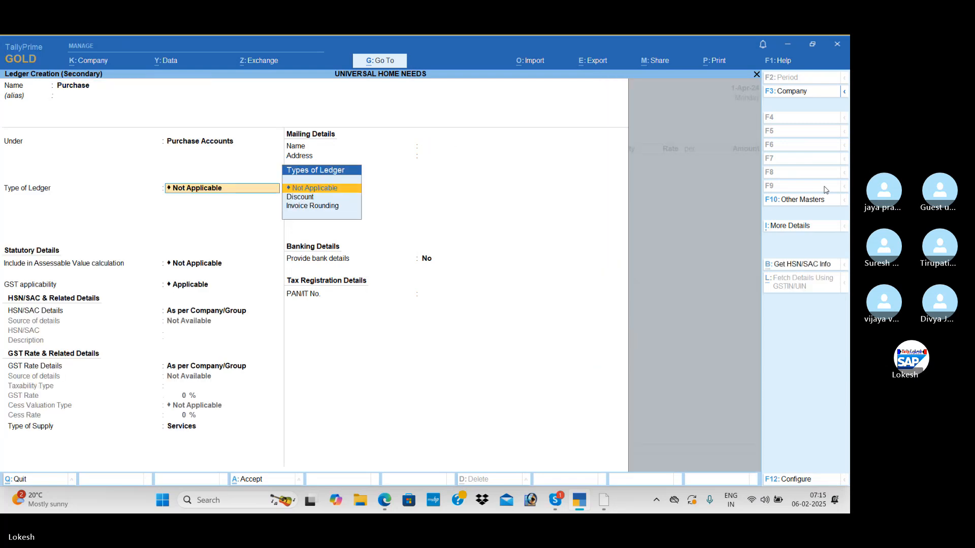
Set the Purchase ledger's type of supply to Goods, keep the remaining defaults and save it.
key("Up")
key("Return")
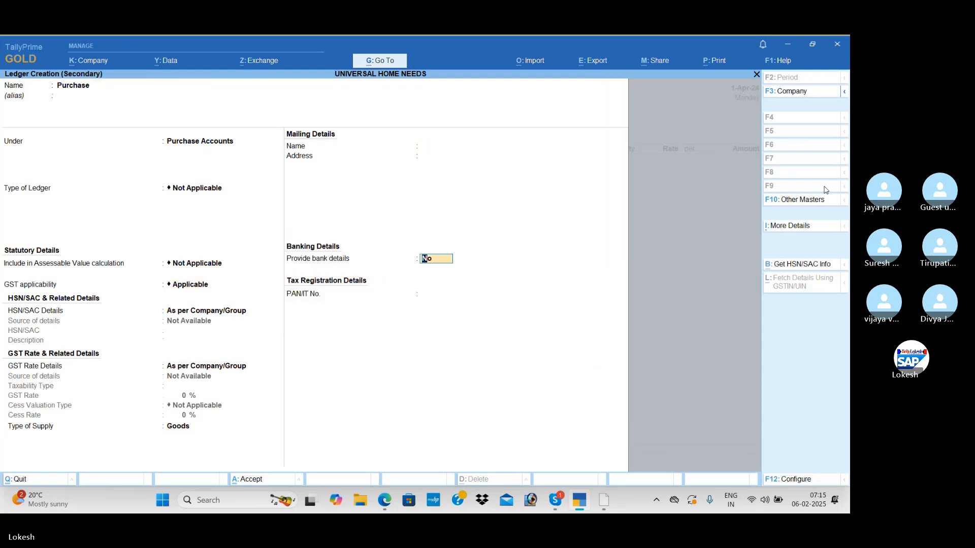
key("Return")
key("Return")
key("Return")
Start a new stock item from the purchase voucher and name it Bluetooth, following the exercise PDF.
key("alt+c")
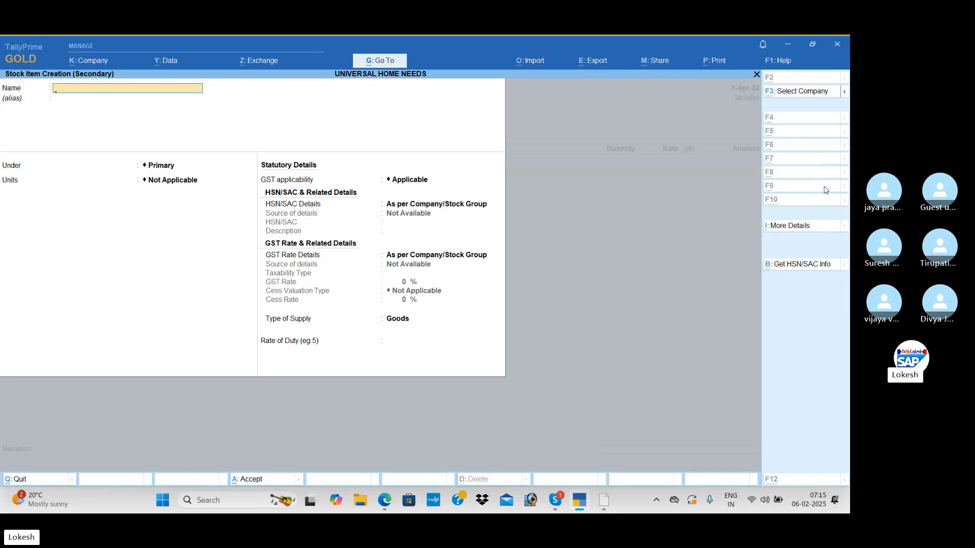
key("alt+Tab")
key("alt+Tab")
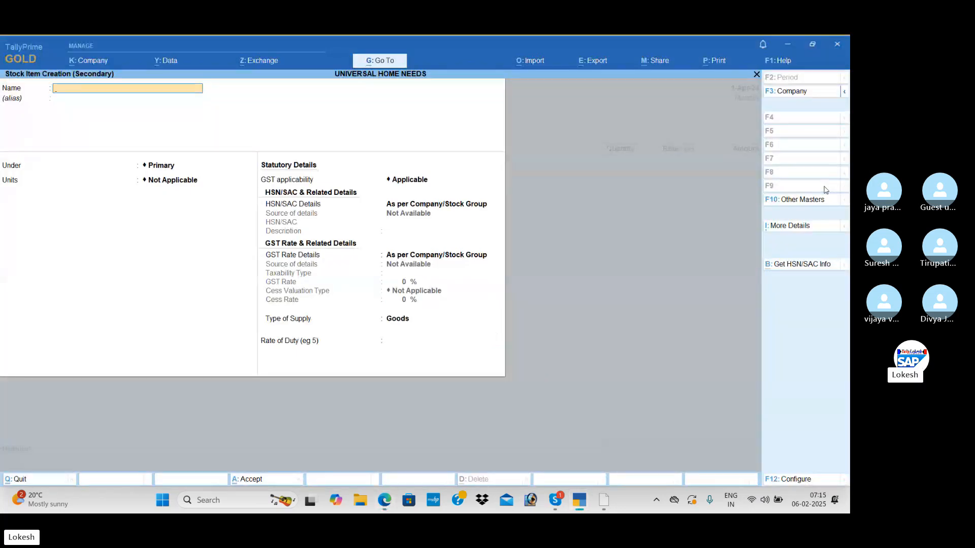
type("Blu")
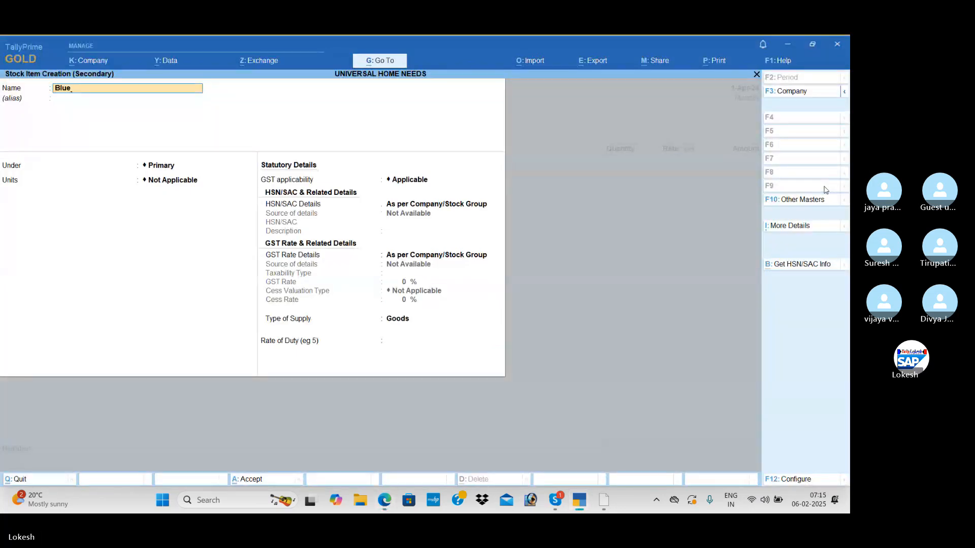
type("e")
key("alt+Tab")
key("alt+Tab")
type("t")
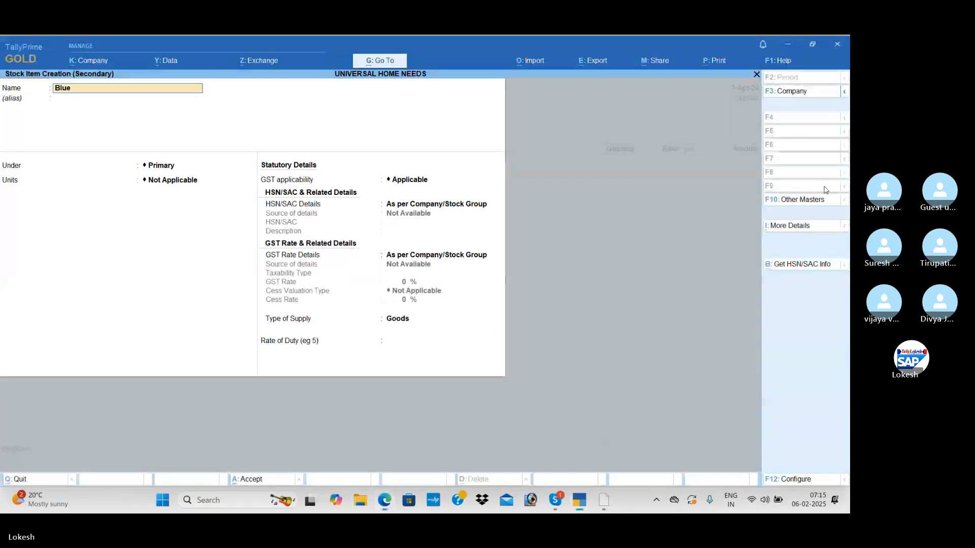
type("ooth")
key("Return")
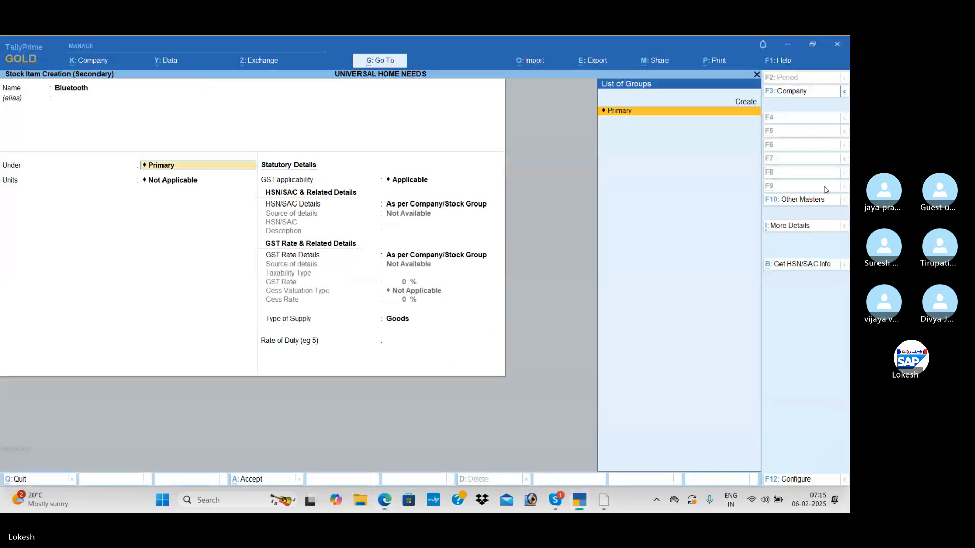
Keep Bluetooth under Primary and create its unit nos with UQC NOS-NUMBERS and 0 decimal places.
key("Return")
key("alt+c")
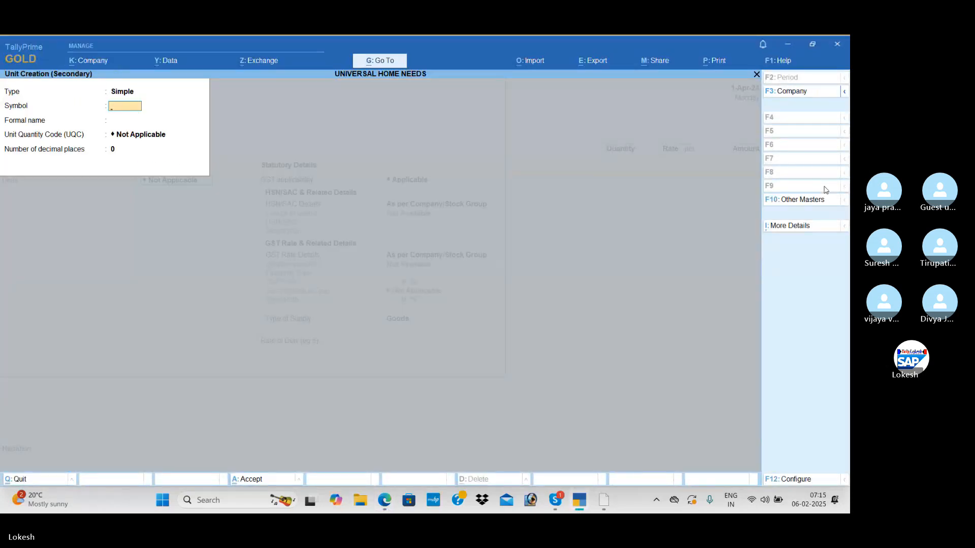
key("alt+Tab")
key("alt+Tab")
type("nos")
key("Return")
key("Return")
type("nos")
key("Return")
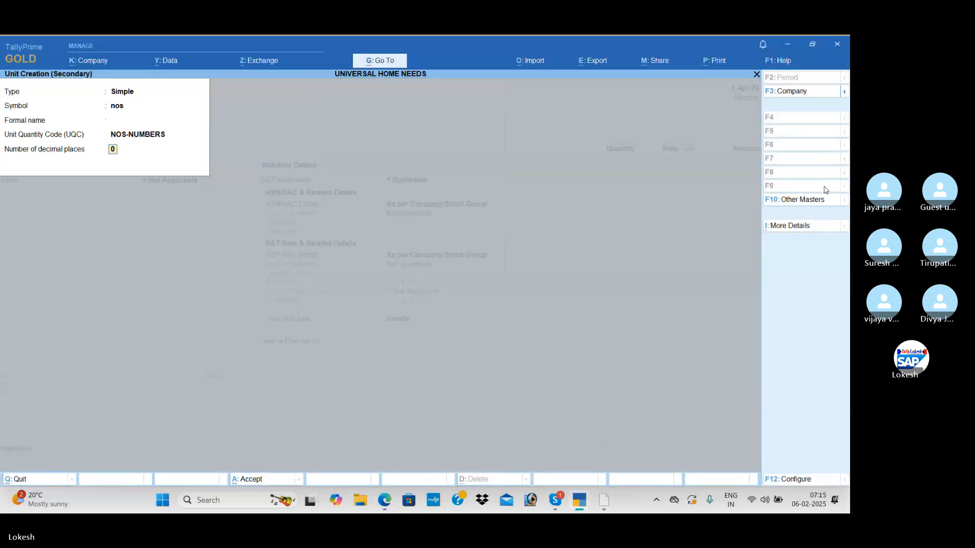
key("Return")
key("Return")
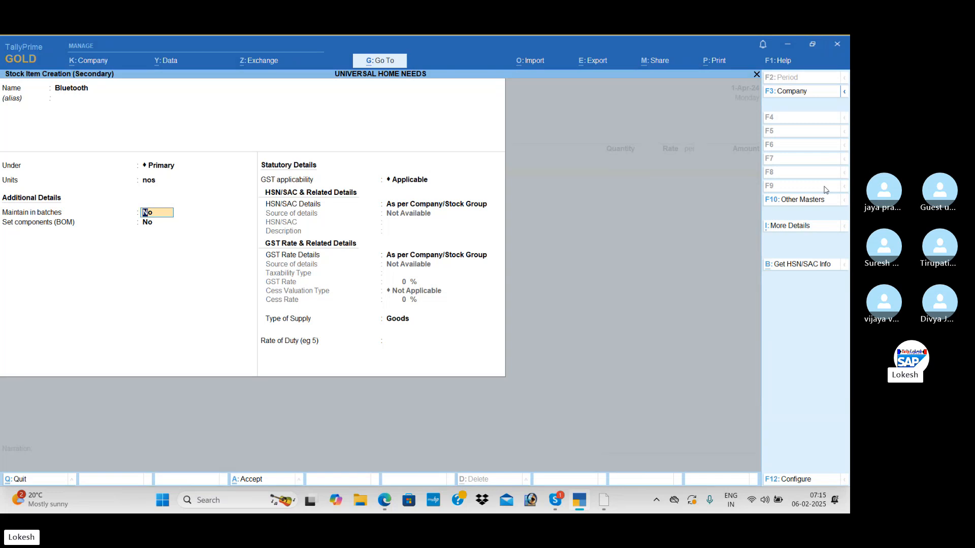
Turn off the Components List (Bill of Materials) option in the stock item configuration and save the configuration.
left_click(793, 480)
left_click(361, 318)
type("n")
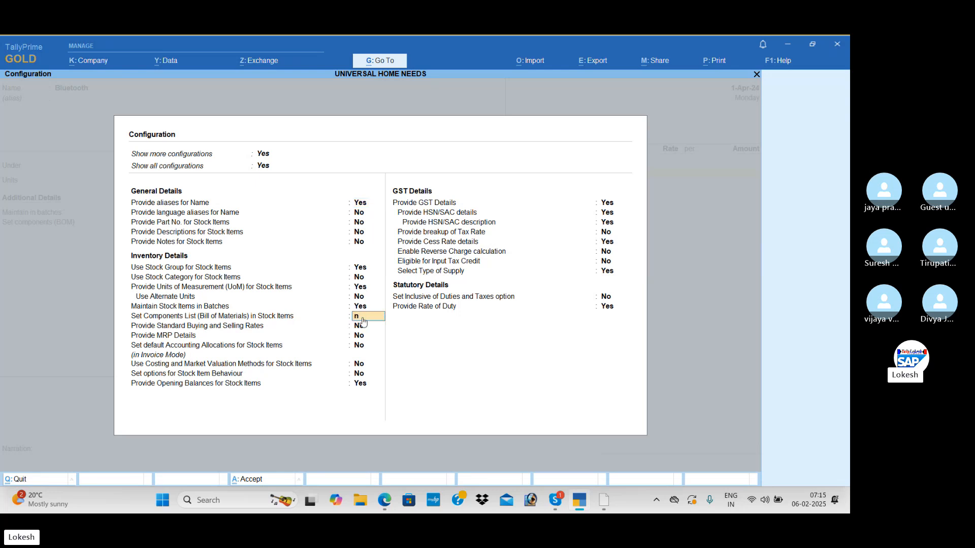
key("Return")
key("ctrl+a")
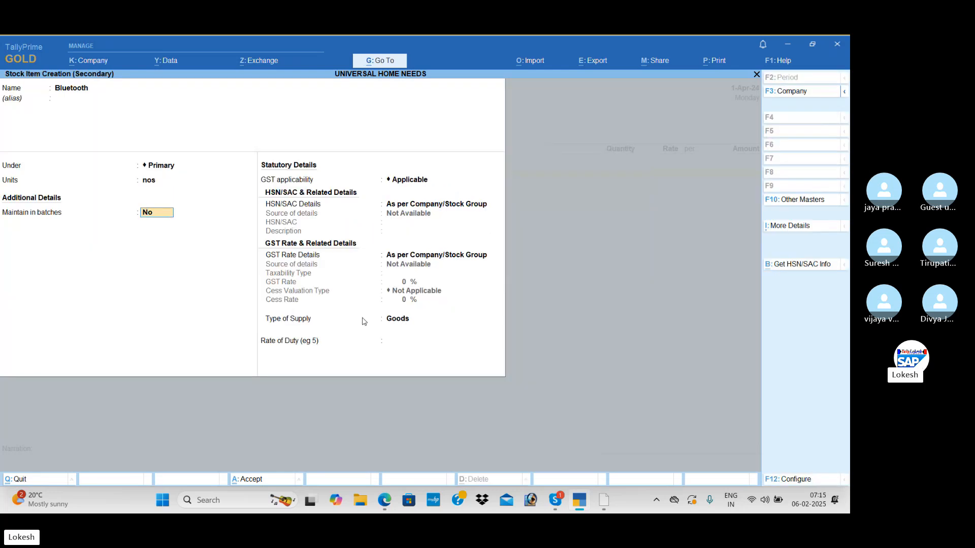
Set Bluetooth to be maintained in batches, with manufacturing date tracking and expiry dates both set to Yes.
key("y")
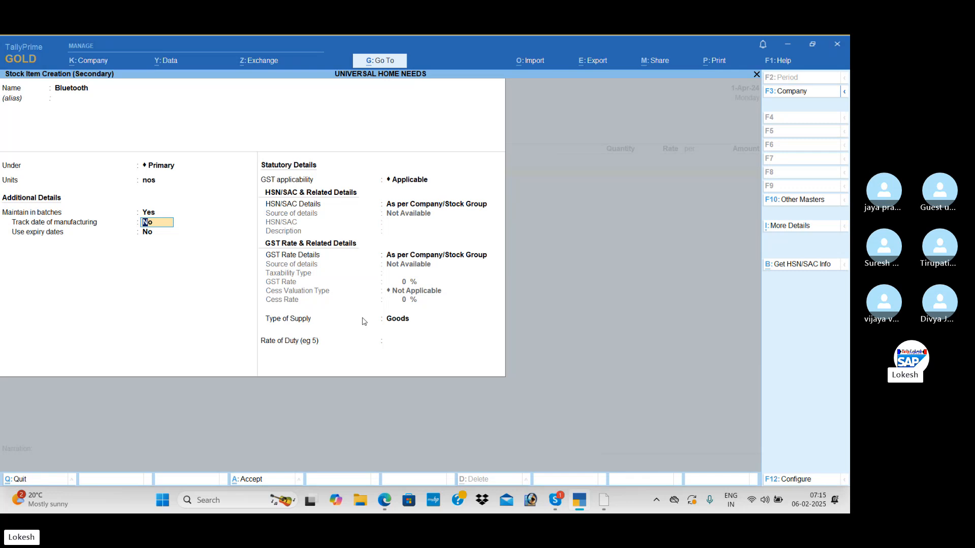
key("y")
key("y")
key("Return")
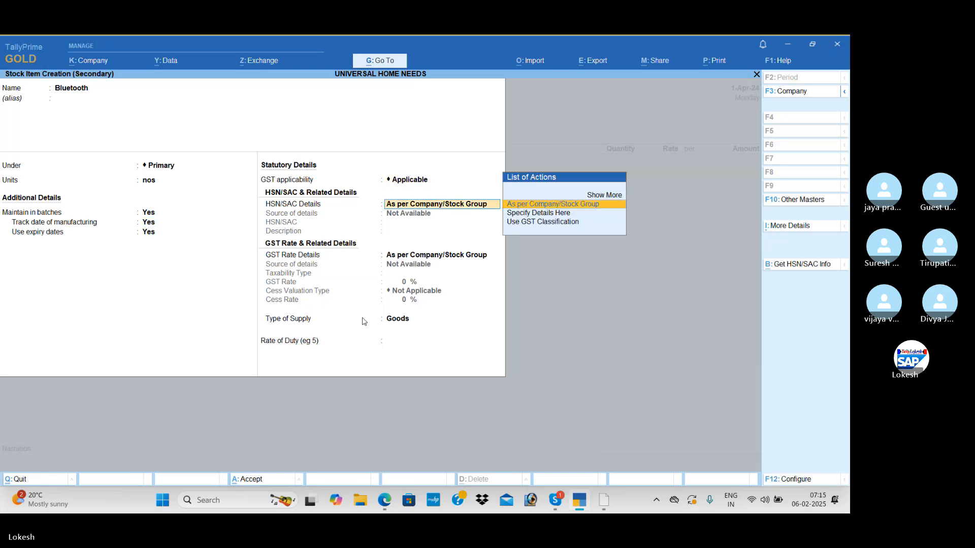
Specify the HSN/SAC details on the Bluetooth item itself with code 98745 and no description.
key("Down")
key("Return")
type("98745")
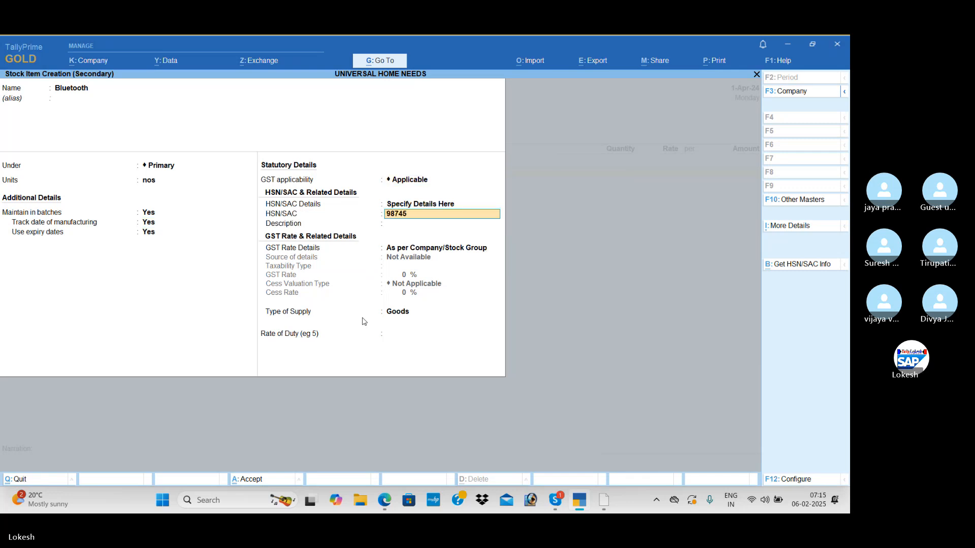
key("Return")
key("Return")
Specify Bluetooth's GST rate details as Taxable, check the rate in the exercise PDF and save the item.
key("Down")
key("Return")
key("Return")
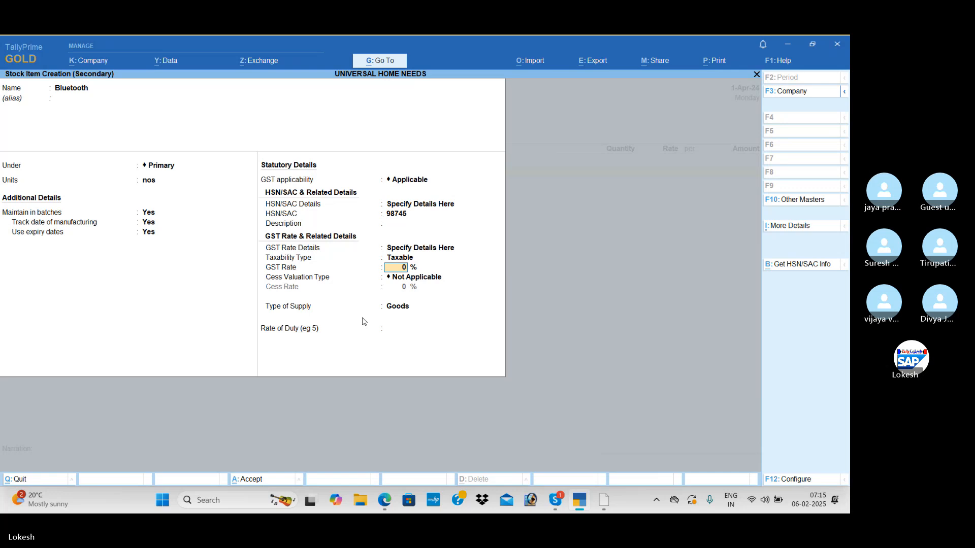
key("alt+Tab")
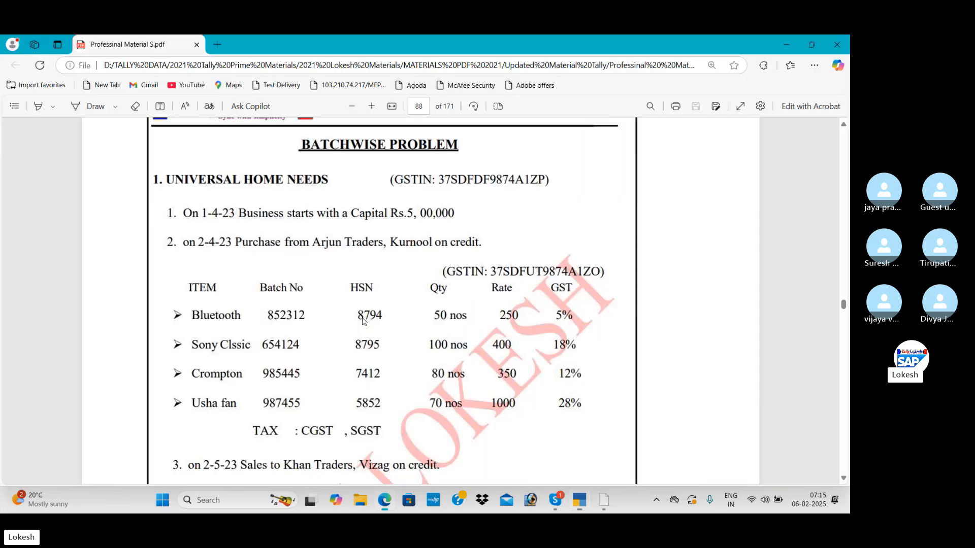
key("alt+Tab")
key("Return")
Create a new batch number 852213 in the Bluetooth item allocations, consulting the exercise PDF.
key("Return")
key("Return")
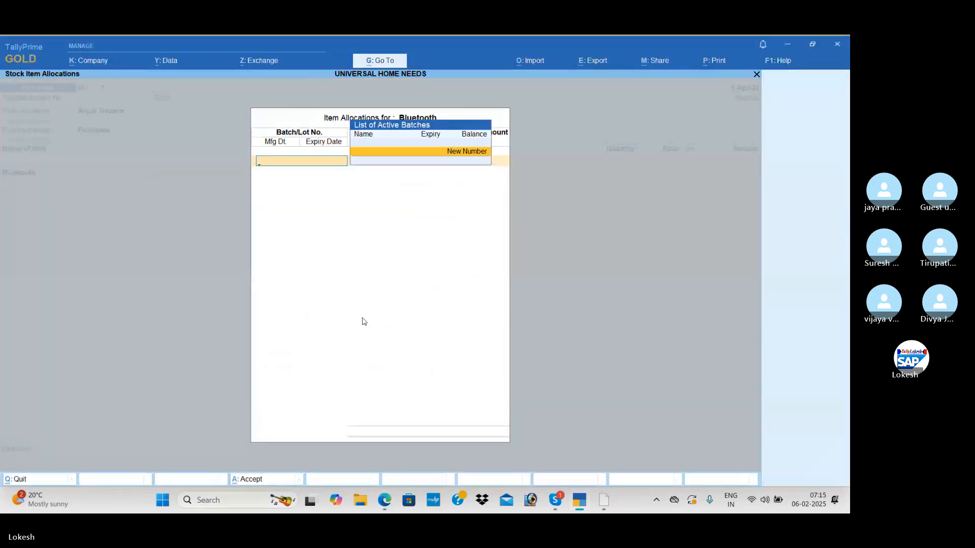
key("Return")
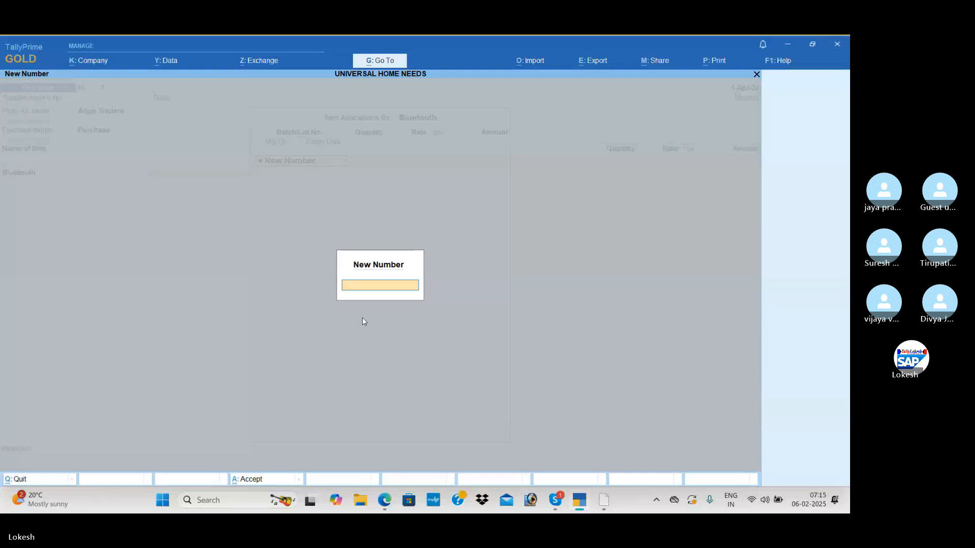
key("alt+Tab")
key("alt+Tab")
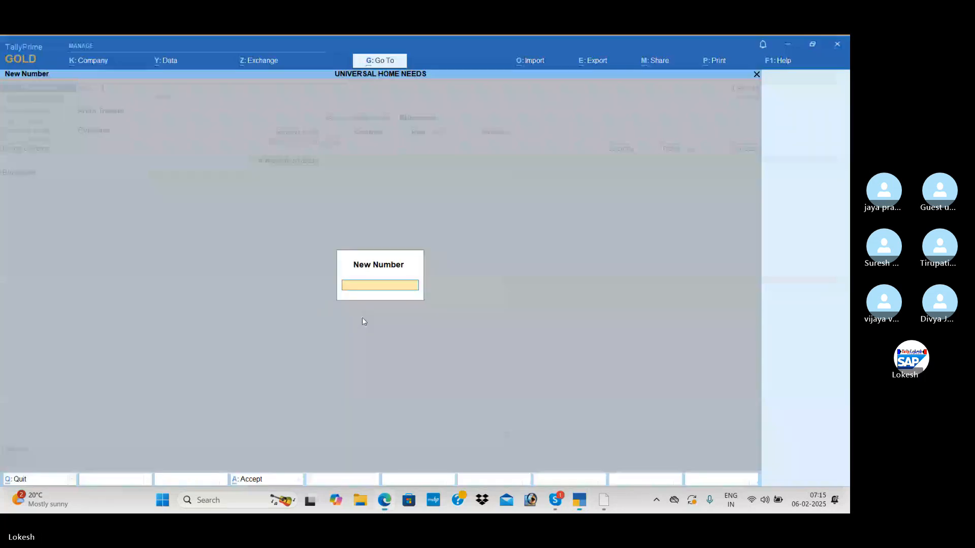
type("852")
key("alt+Tab")
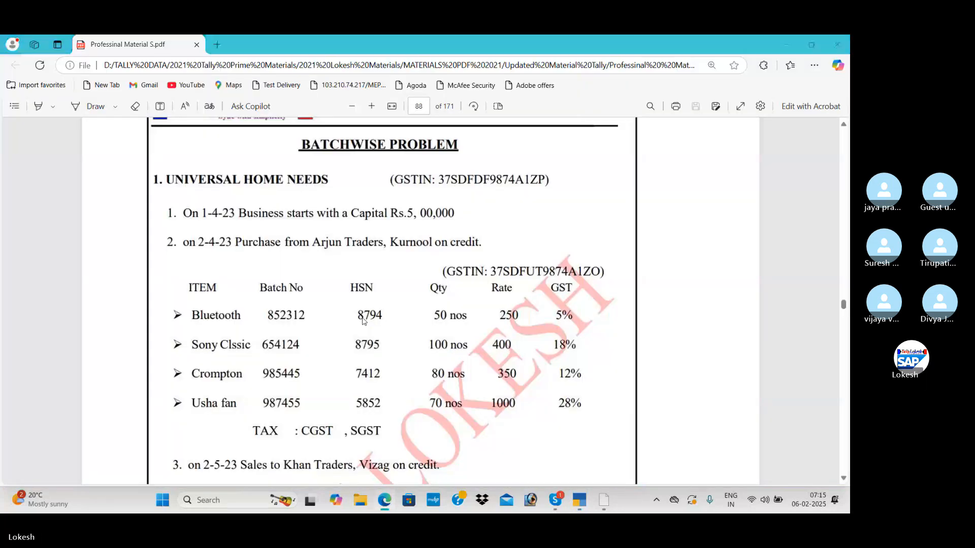
Allocate 50 nos at a rate of 250 to batch 852213, following the exercise PDF.
key("alt+Tab")
type("213")
key("Return")
key("alt+Tab")
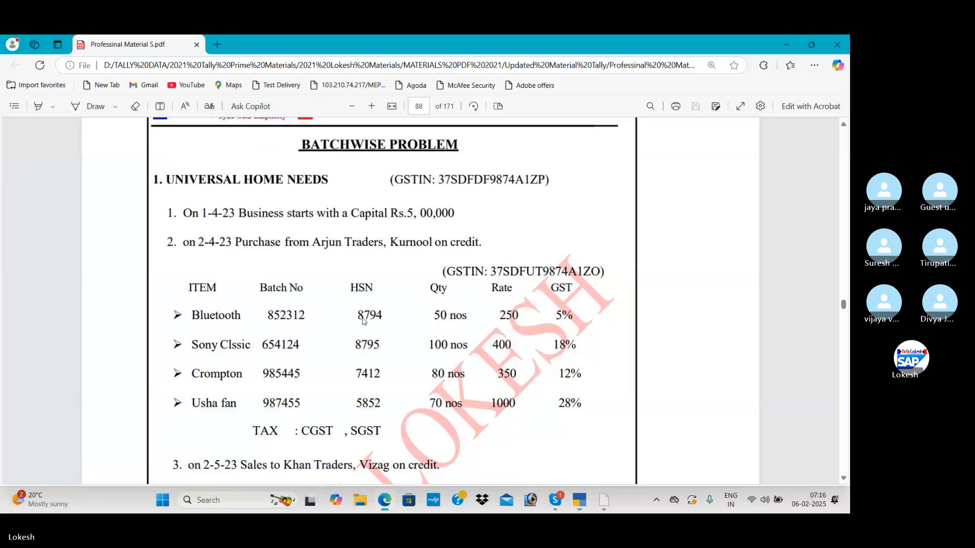
key("alt+Tab")
type("50")
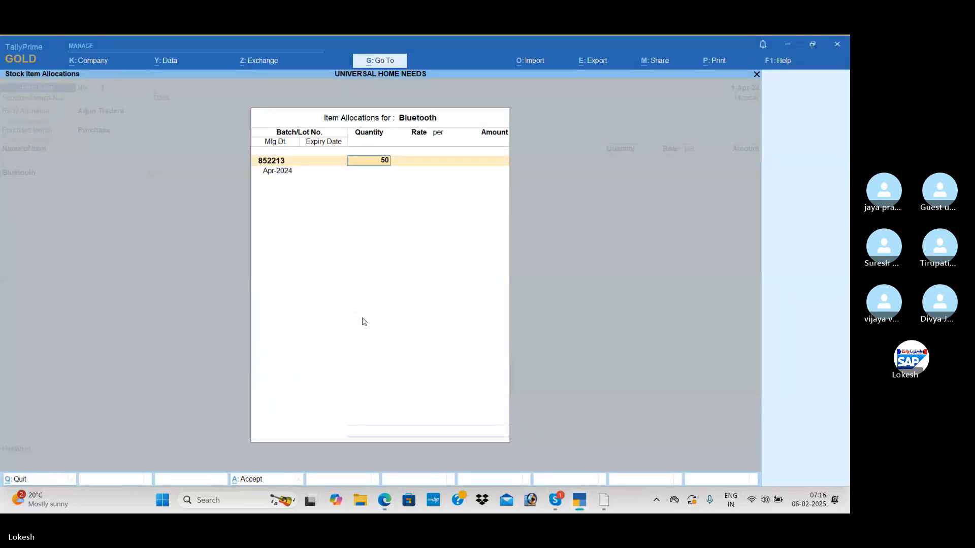
key("Return")
type("250")
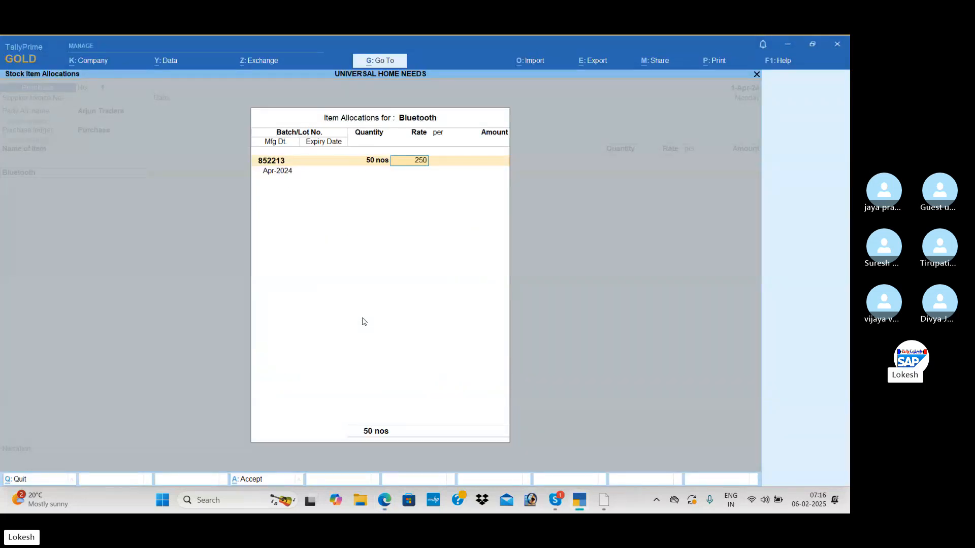
key("Return")
Keep the Apr-2024 manufacturing date for batch 852213 and set its expiry date to 31-Mar-25.
key("Return")
key("Return")
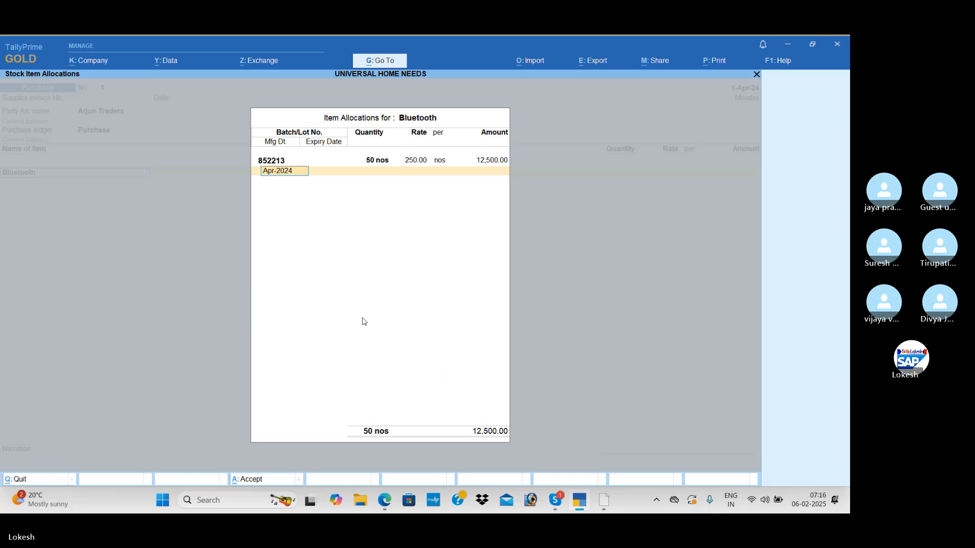
key("Return")
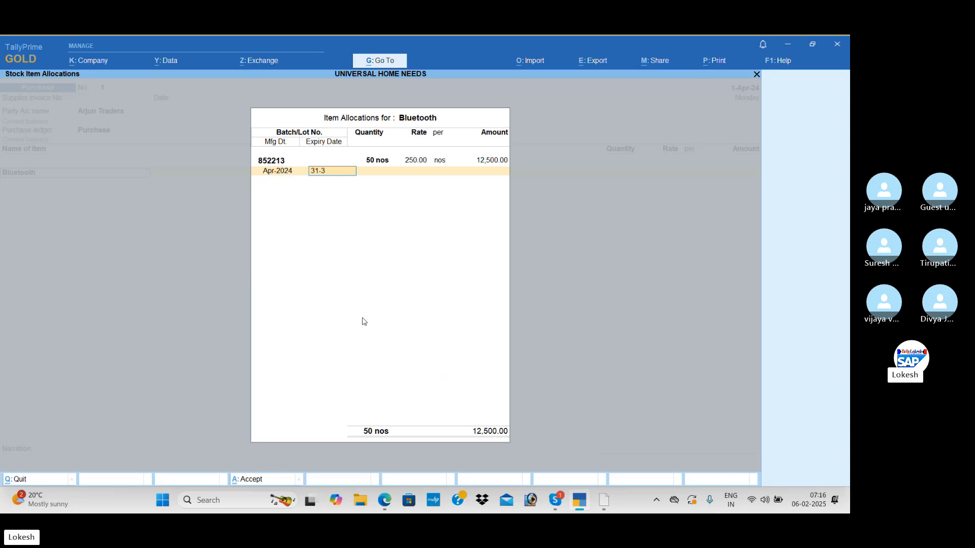
type("31-3")
key("Return")
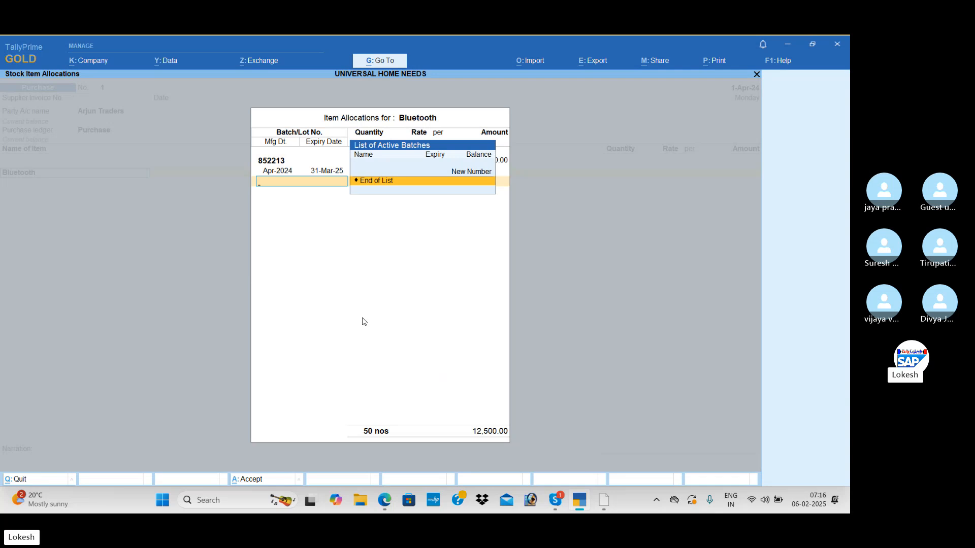
Add a second Bluetooth batch numbered 741852 with 50 nos at 250, manufactured Apr-2024 and expiring 31-Mar-25.
key("Up")
key("Return")
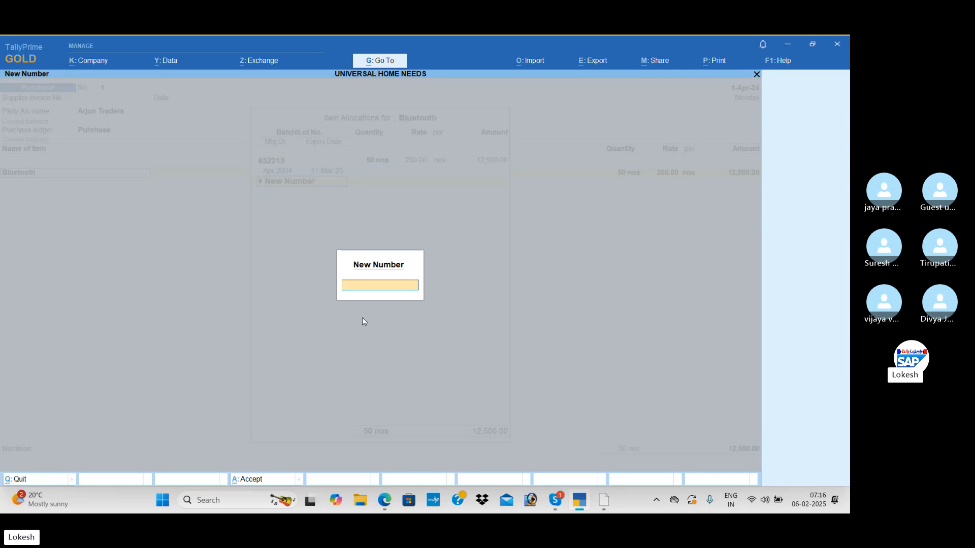
type("741852")
key("Return")
type("50")
key("Return")
key("Return")
key("Return")
key("Return")
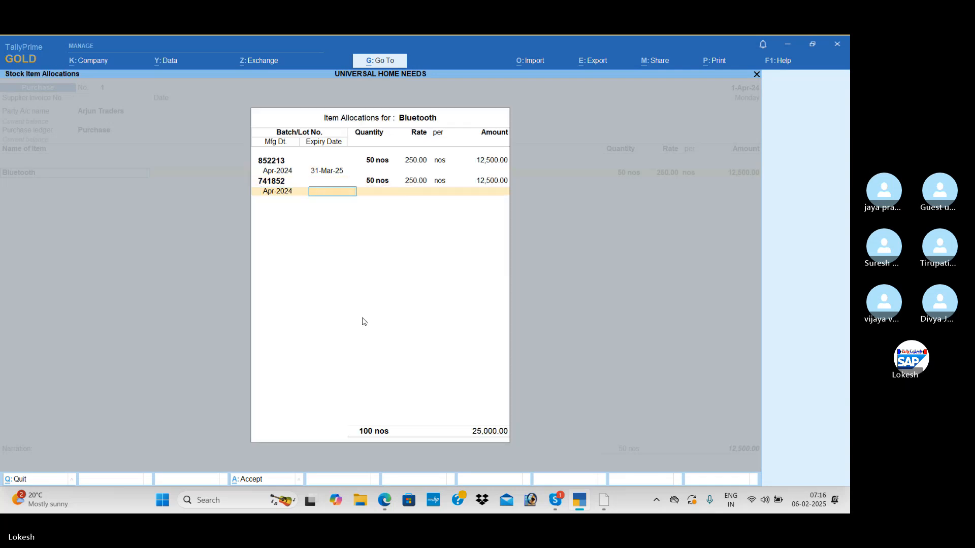
type("31-3")
Create a third Bluetooth batch numbered 963852 in the item allocations.
key("Return")
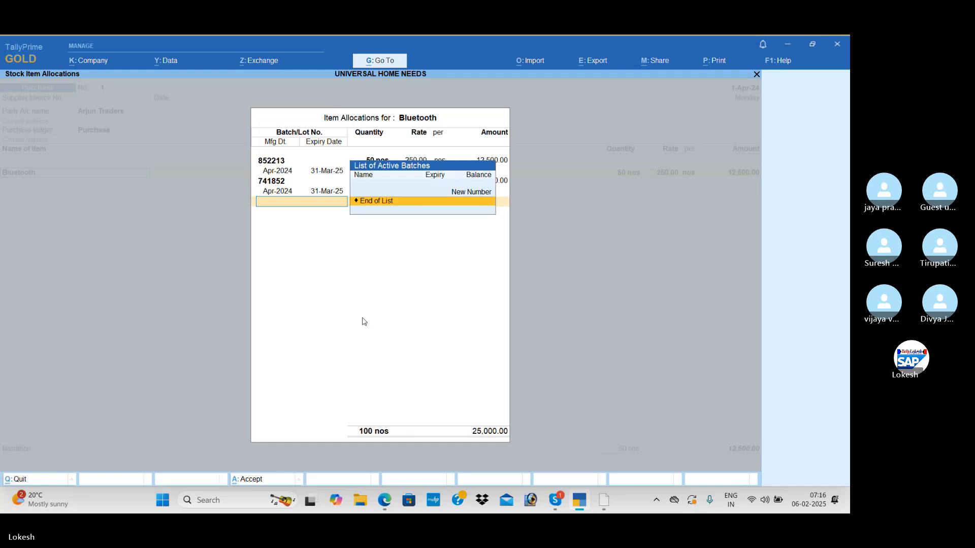
key("Up")
key("Return")
type("9")
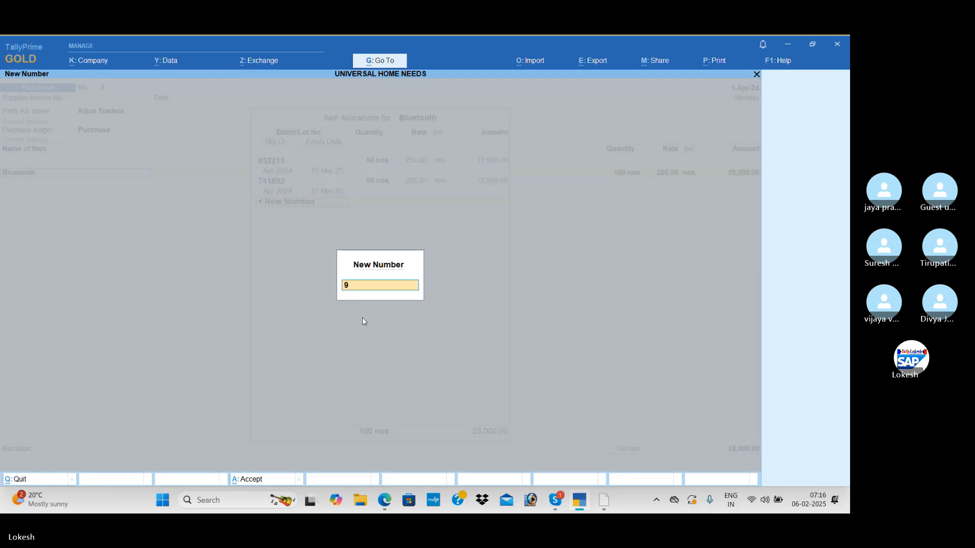
type("63852")
Allocate 50 nos at 250 to batch 963852 with expiry date 31-Mar-25, and finish the Bluetooth allocations.
key("Return")
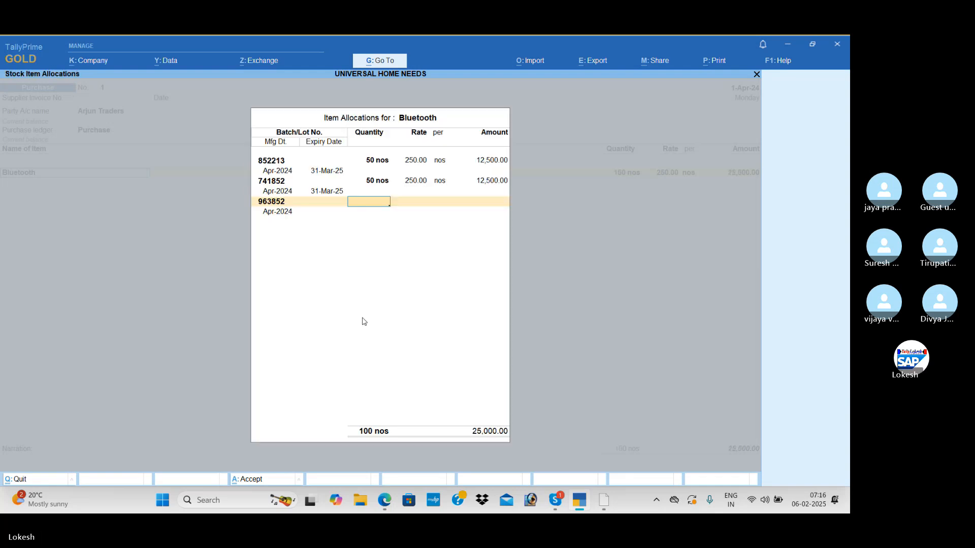
type("50")
key("Return")
key("Return")
key("Return")
key("Return")
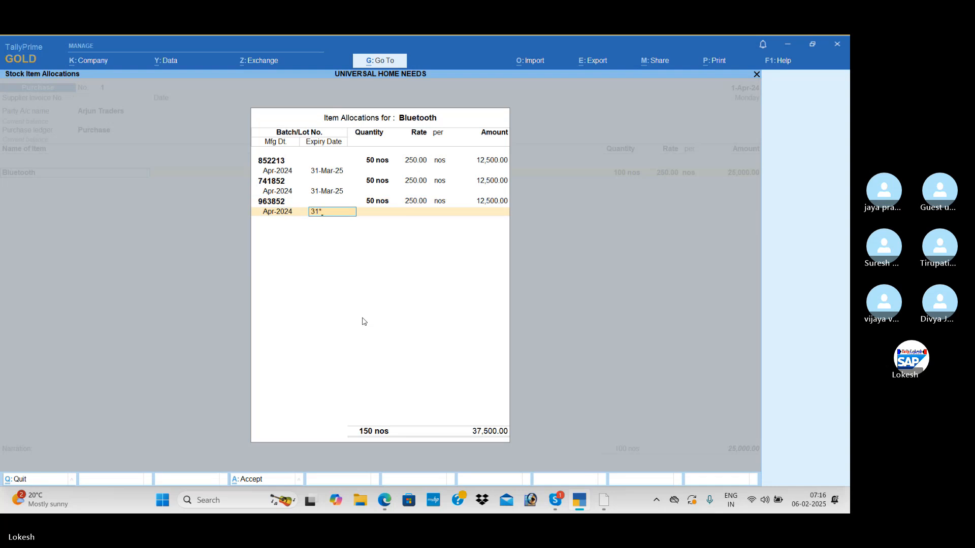
key("Return")
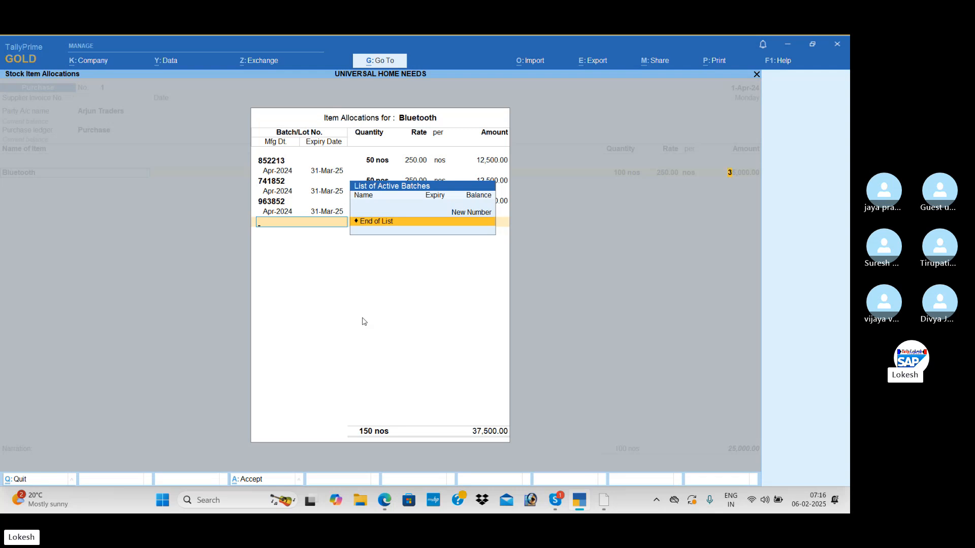
key("Return")
Start a new stock item named Sony Classic under Primary with nos as its unit, checking the name in the exercise PDF.
key("alt+c")
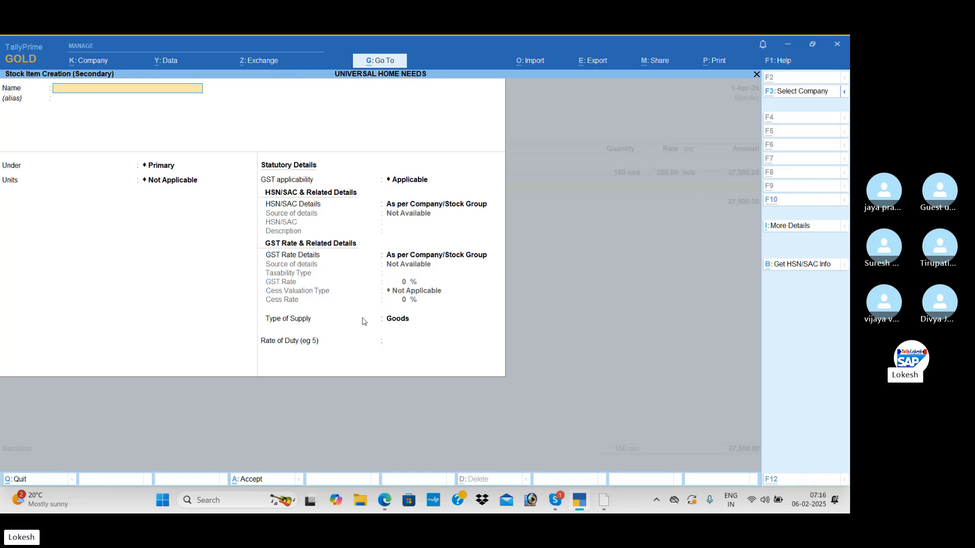
key("alt+Tab")
key("alt+Tab")
type("So")
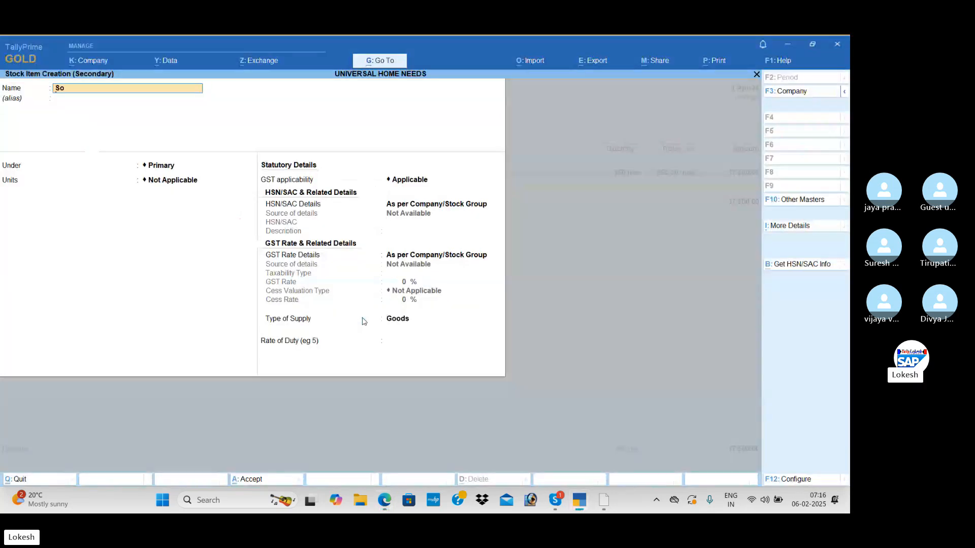
type("ny Class")
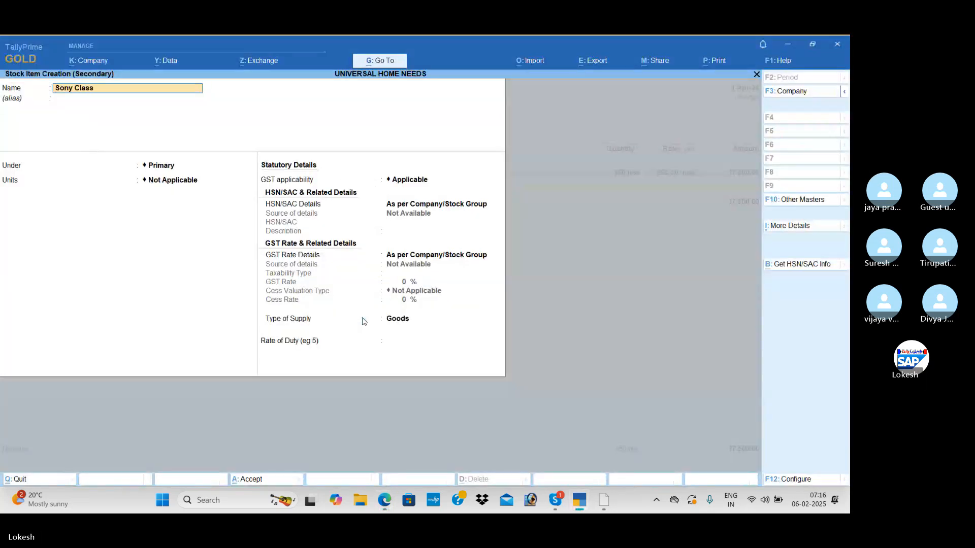
type("ic")
key("Return")
key("Return")
key("Return")
key("Down")
key("Return")
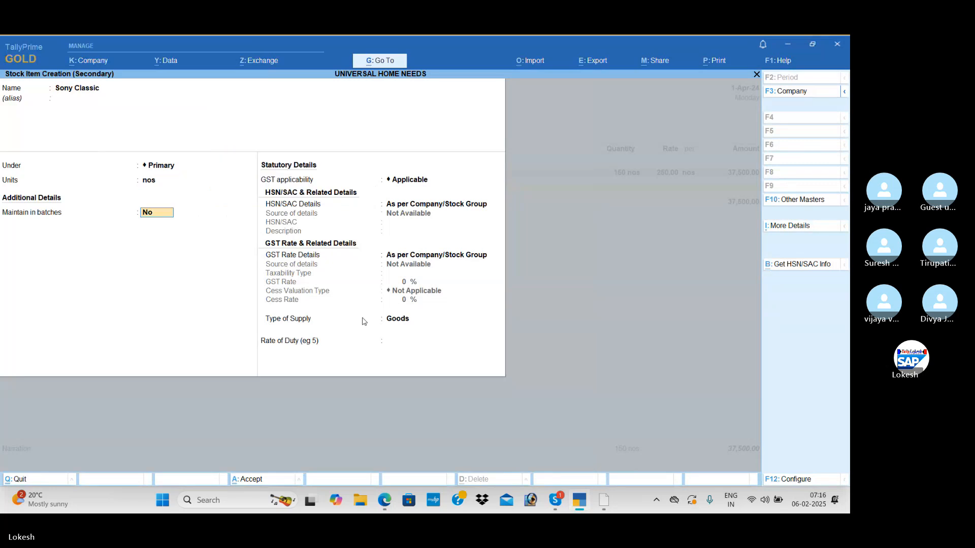
Maintain Sony Classic in batches, tracking its date of manufacturing and using expiry dates.
key("y")
key("y")
key("y")
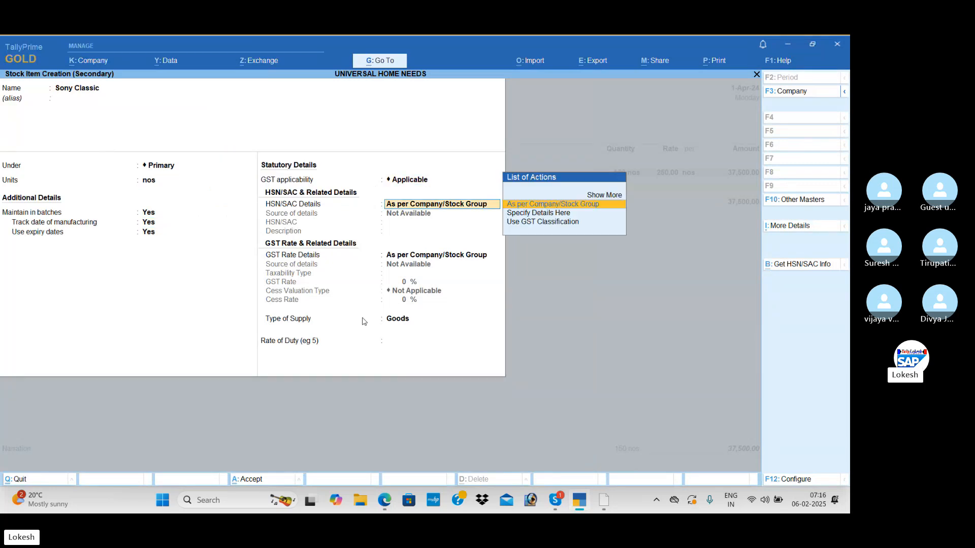
Specify the HSN/SAC details for Sony Classic directly in the item with code 985623 and no description.
key("Down")
key("Return")
type("985623")
key("Return")
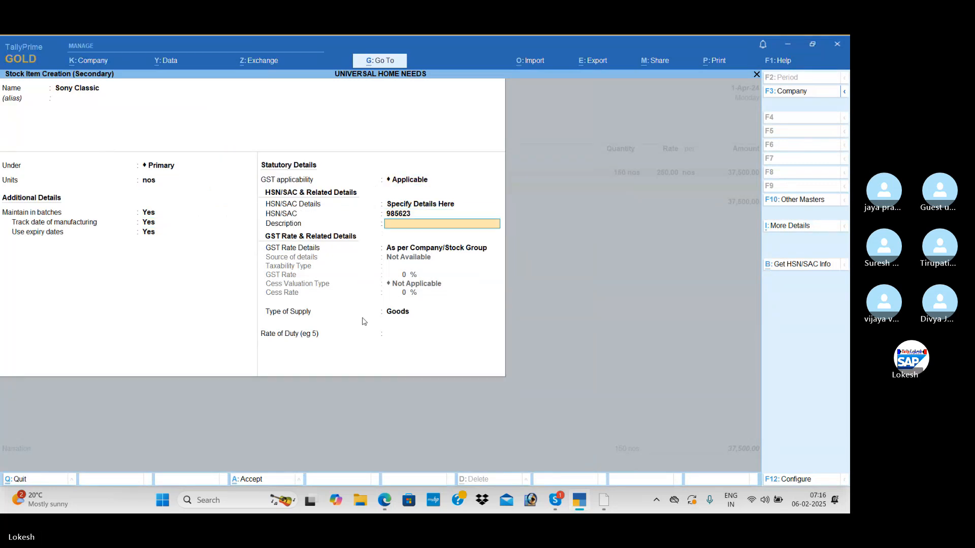
key("Return")
Specify Sony Classic as Taxable with an 18% GST rate, following the exercise PDF, and save the item.
key("Down")
key("Return")
key("Return")
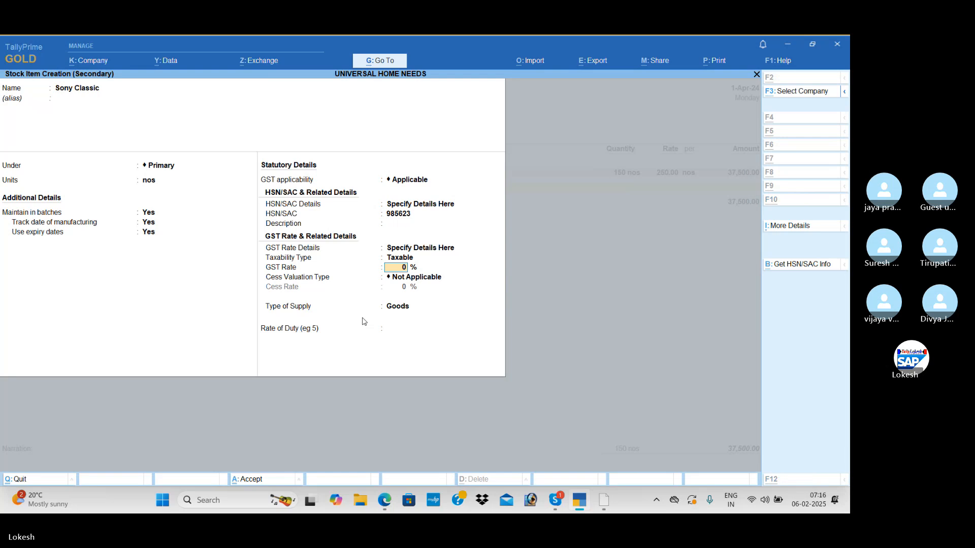
key("alt+Tab")
Create a new batch numbered 654124 for Sony Classic, following the exercise PDF.
key("alt+Tab")
type("18")
key("Return")
key("Return")
key("Return")
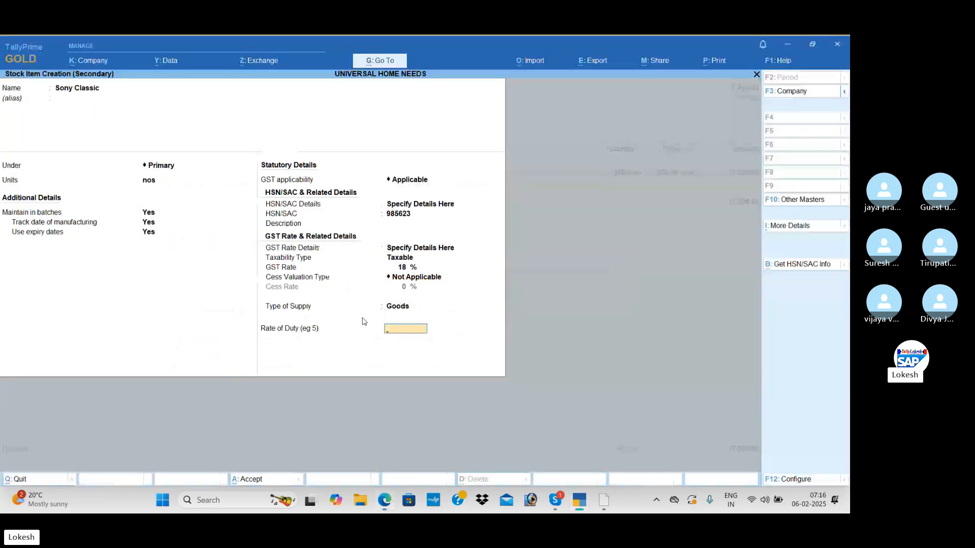
key("Return")
key("Return")
key("alt+Tab")
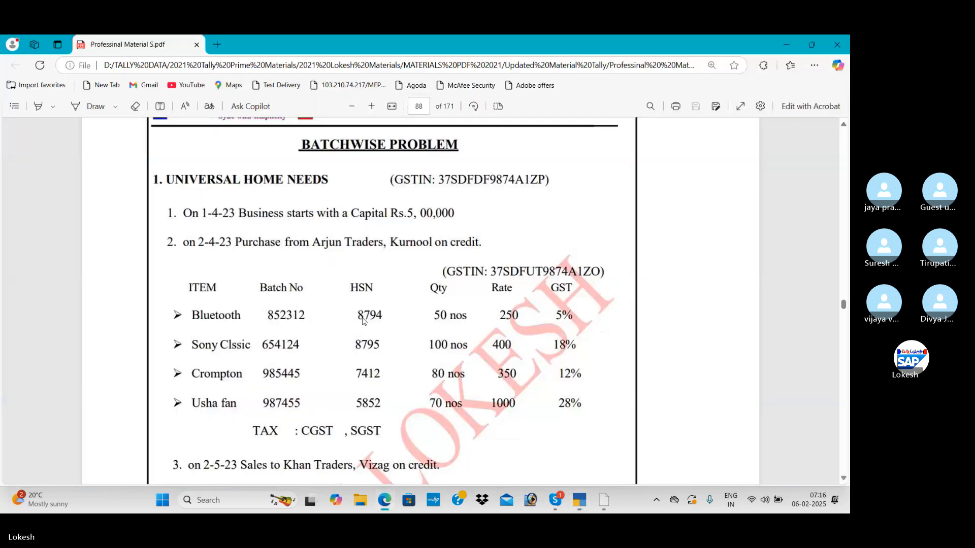
key("alt+Tab")
type("8794")
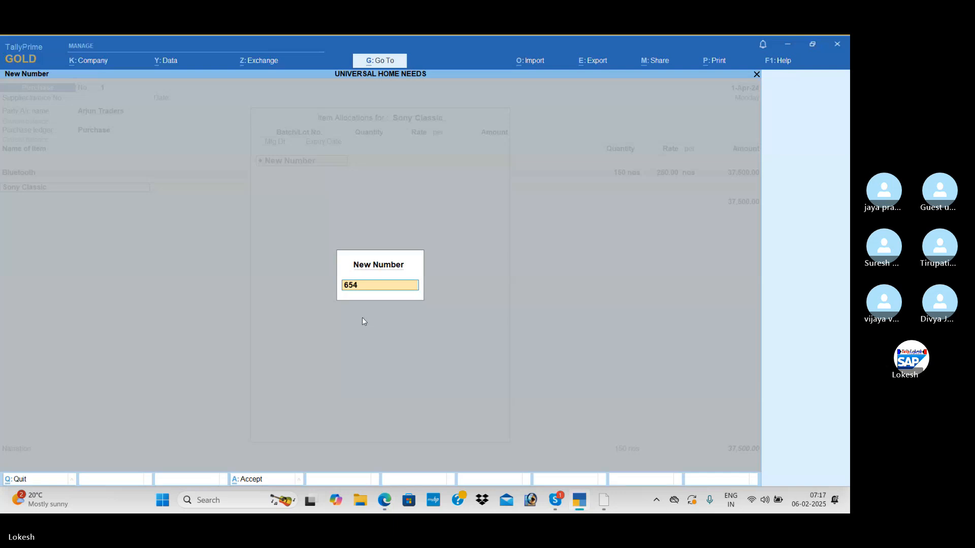
key("alt+Tab")
Allocate 100 nos at 400 to batch 654124 as listed in the exercise PDF, enter its expiry date and finish the allocations.
key("alt+Tab")
type("654124")
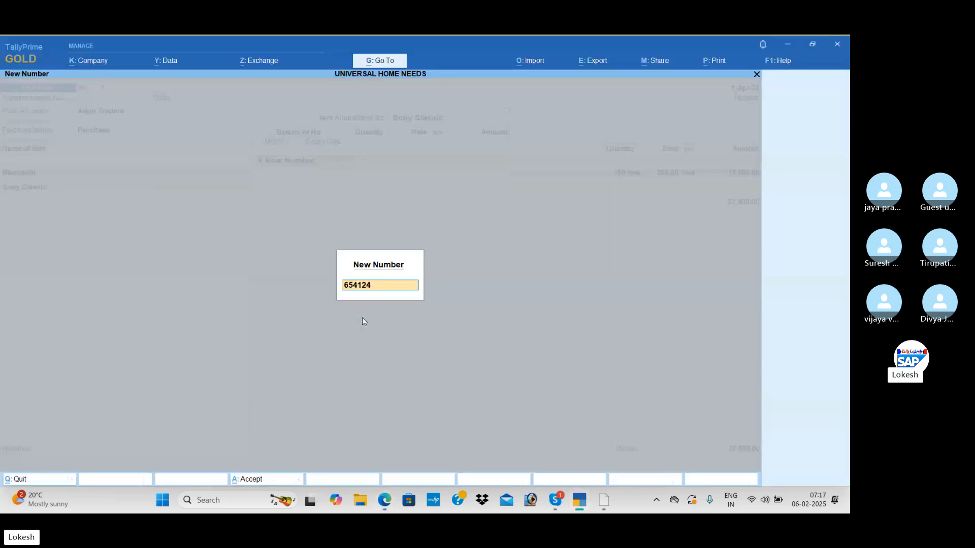
key("Return")
key("alt+Tab")
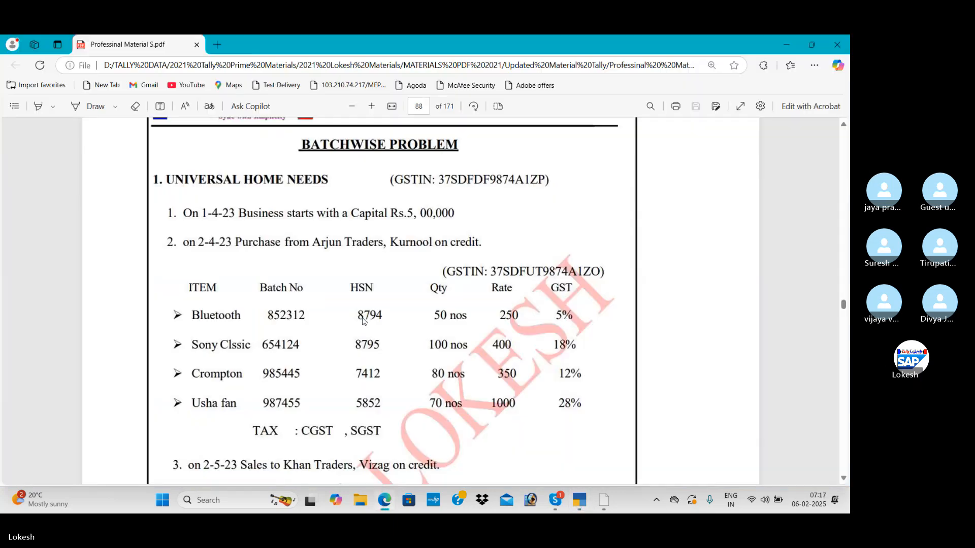
key("alt+Tab")
type("100")
key("Return")
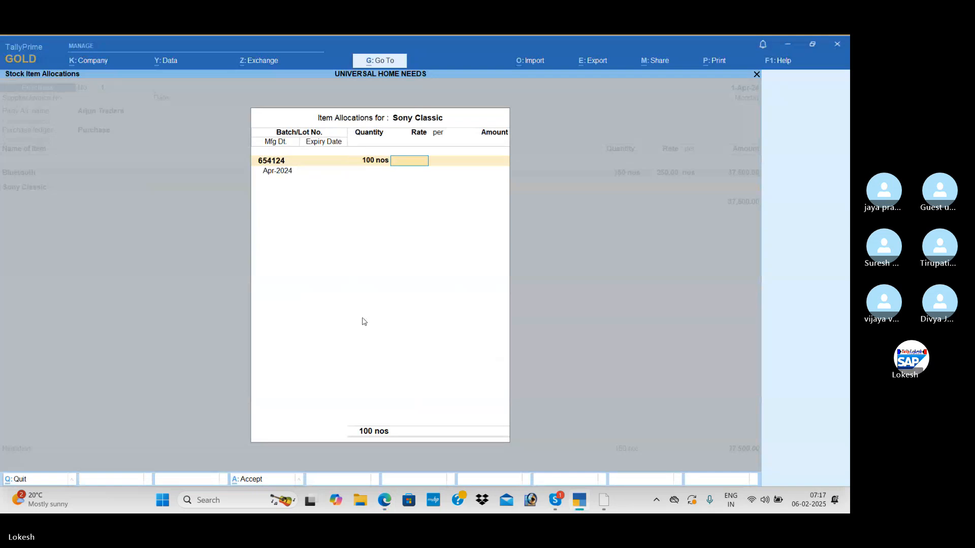
type("400")
key("Return")
key("Return")
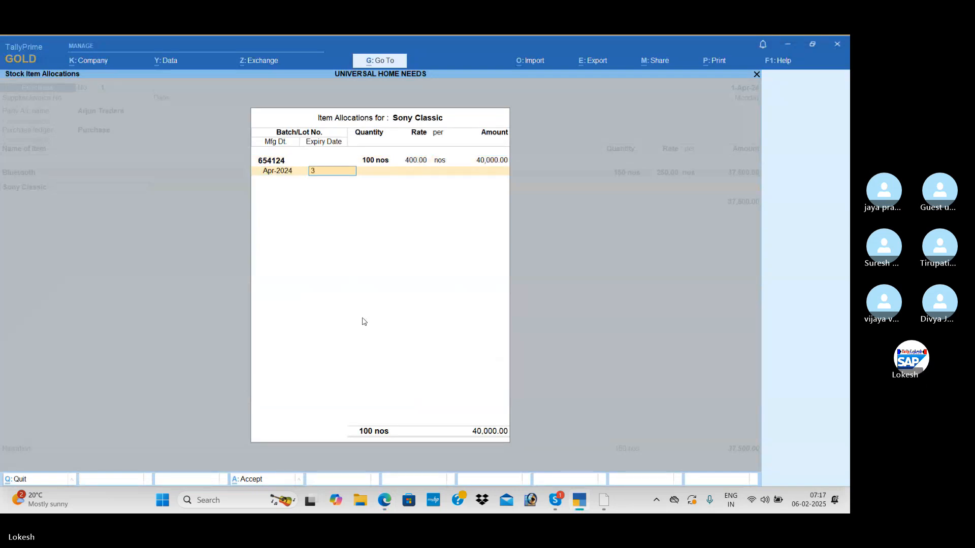
key("Return")
key("Return")
key("Return")
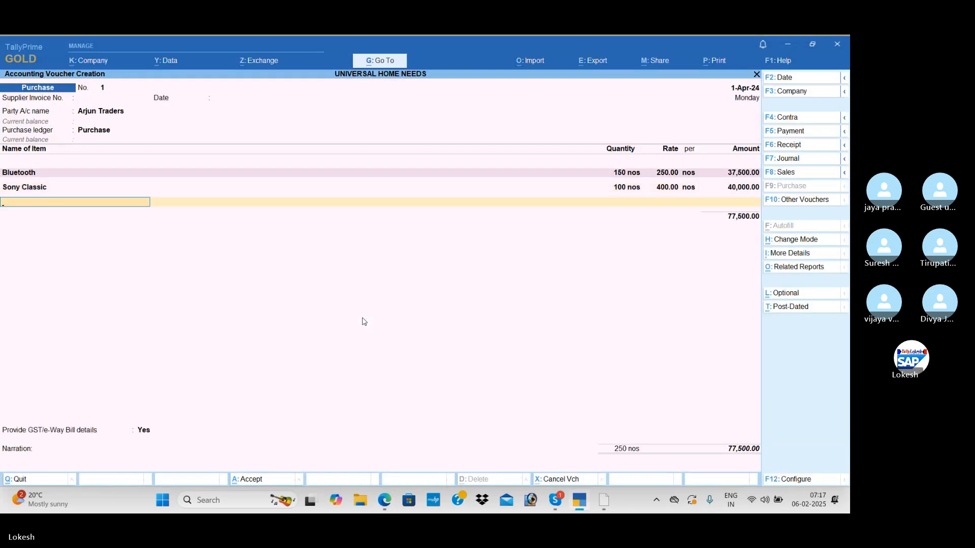
Start a new stock item named Crompton under Primary with nos as its unit, checking the name in the exercise PDF.
key("alt+c")
key("alt+Tab")
key("alt+Tab")
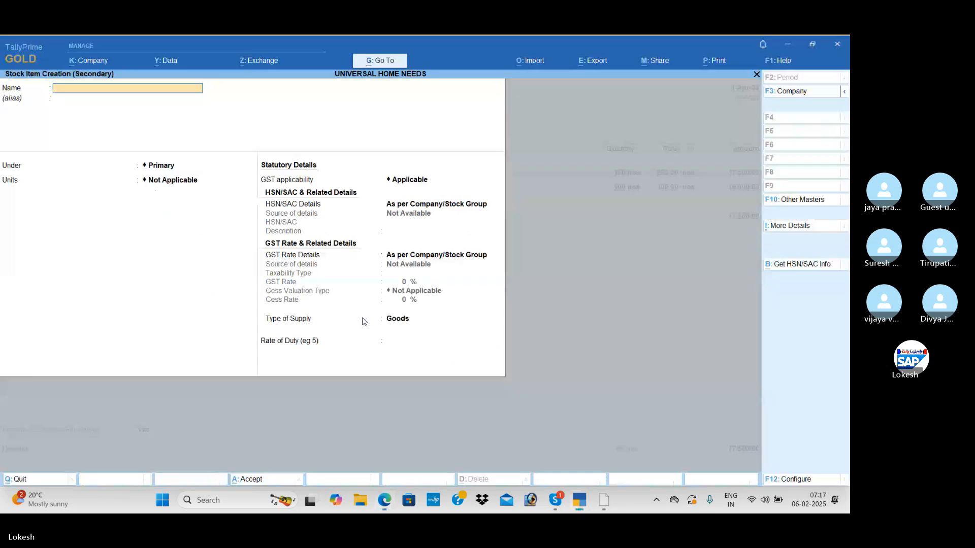
type("Crompton")
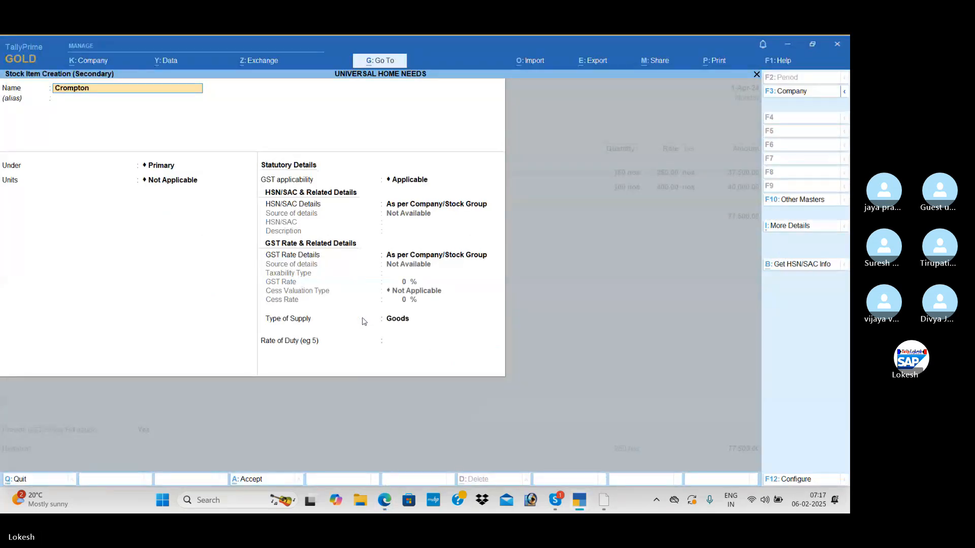
key("Return")
key("Return")
key("Return")
key("Down")
key("Return")
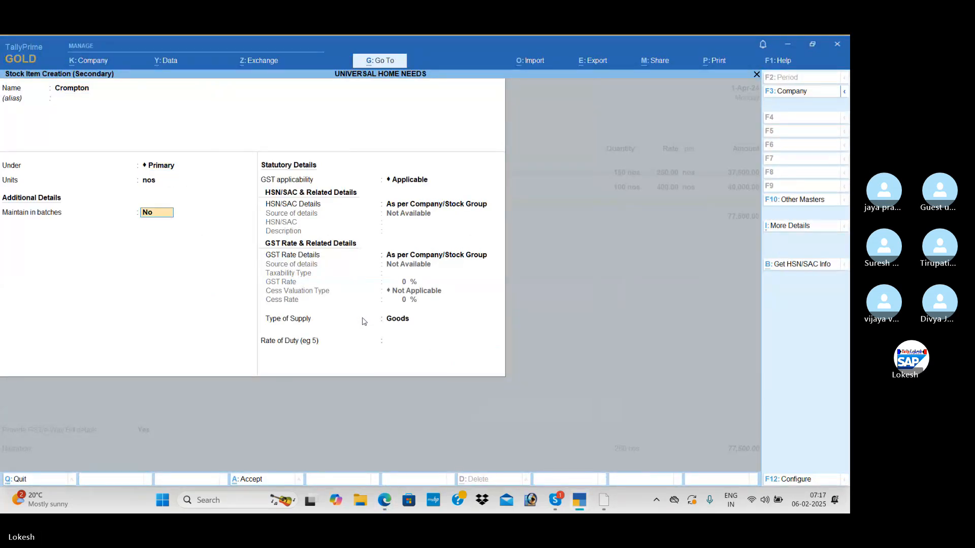
Maintain Crompton in batches, tracking its date of manufacturing and using expiry dates.
key("y")
key("y")
key("y")
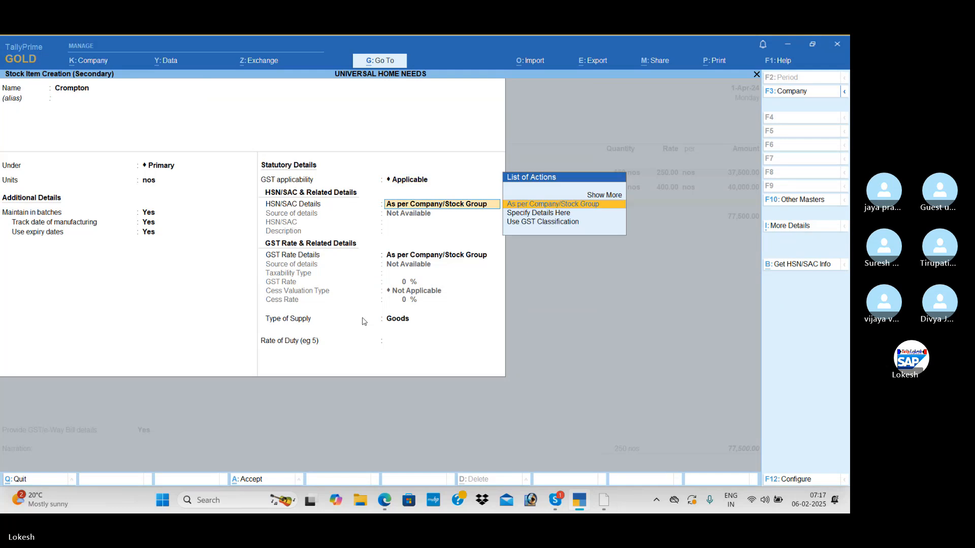
Specify the HSN/SAC details for Crompton directly in the item with code 98514 and no description.
key("Down")
key("Return")
type("98514")
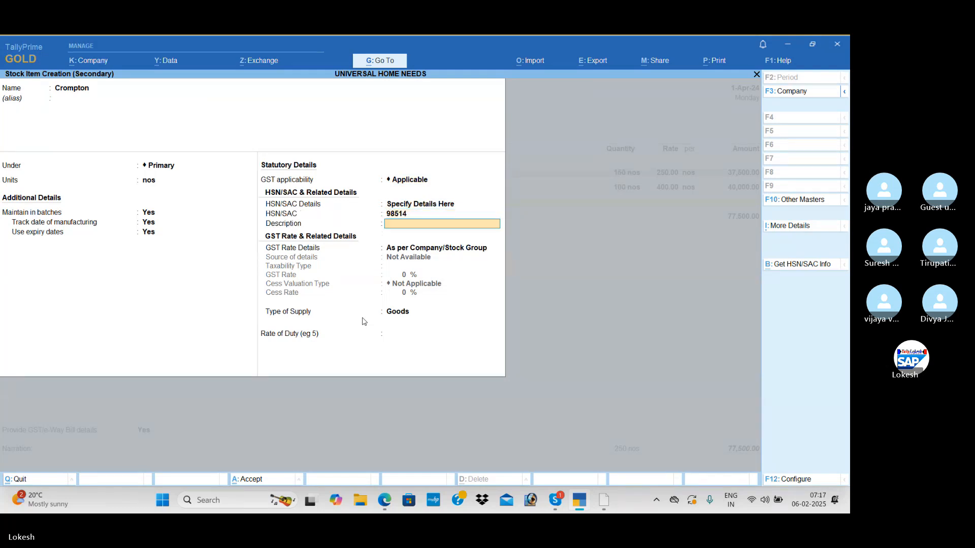
key("Return")
key("Return")
Specify Crompton as Taxable with a 12% GST rate, following the exercise PDF, and save the item.
key("Down")
key("Return")
key("Return")
key("alt+Tab")
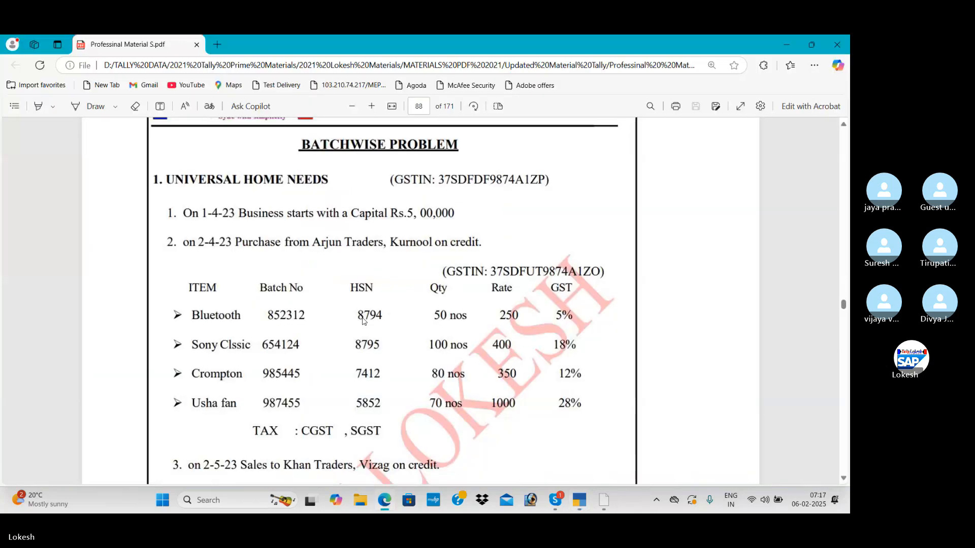
key("alt+Tab")
type("12")
key("Return")
Create a new batch numbered 985445 for Crompton, following the exercise PDF.
key("Return")
key("Return")
key("Return")
key("Return")
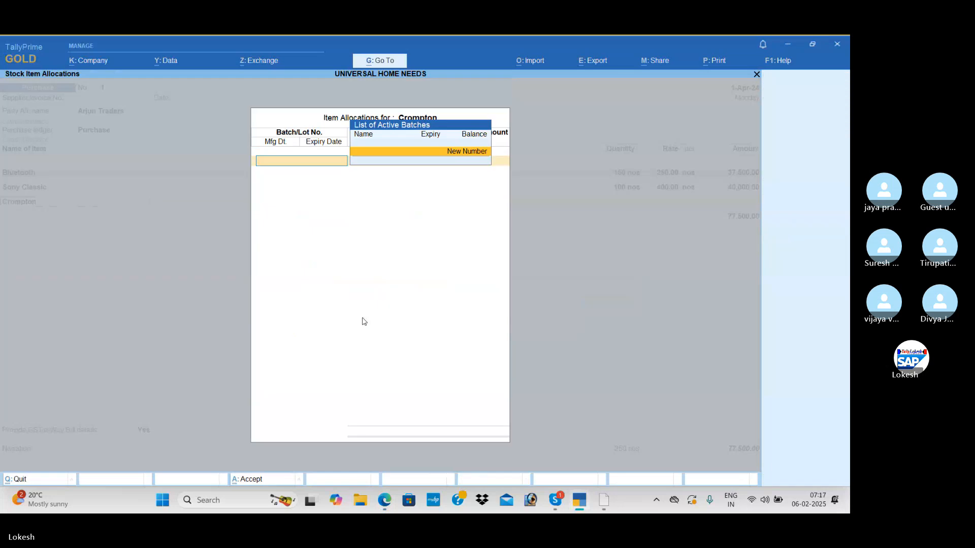
key("Return")
key("alt+Tab")
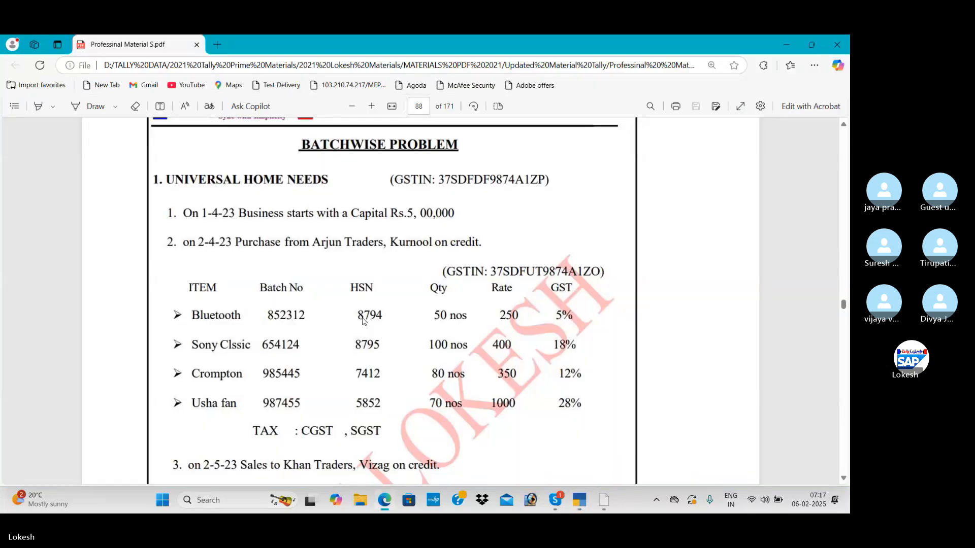
key("alt+Tab")
type("985")
key("alt+Tab")
key("alt+Tab")
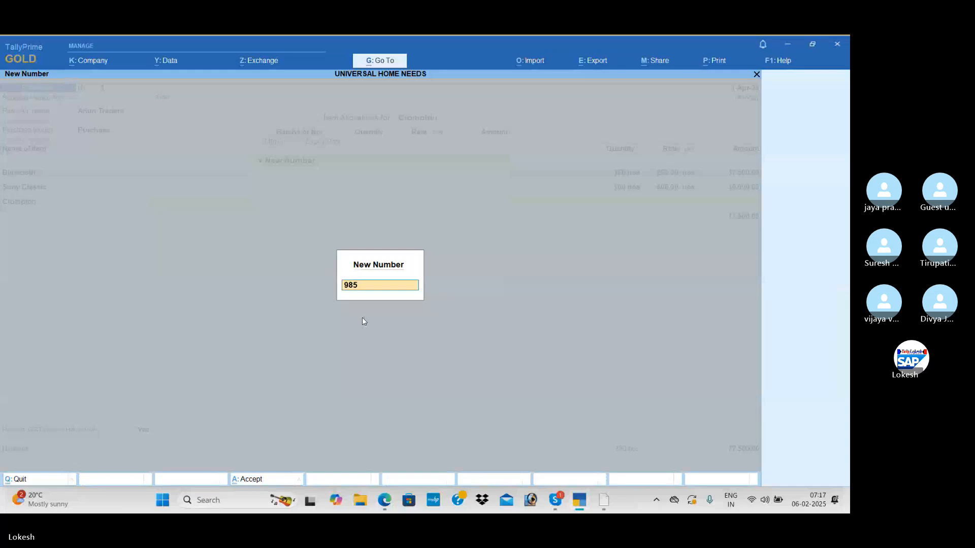
key("alt+Tab")
Allocate 80 nos at a rate of 350 to batch 985445, following the exercise PDF.
key("alt+Tab")
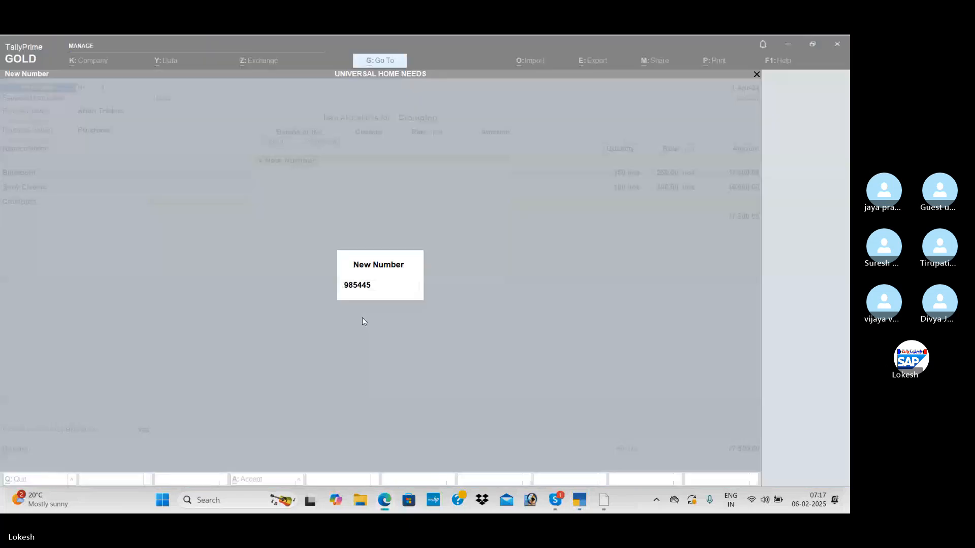
key("Return")
key("alt+Tab")
key("alt+Tab")
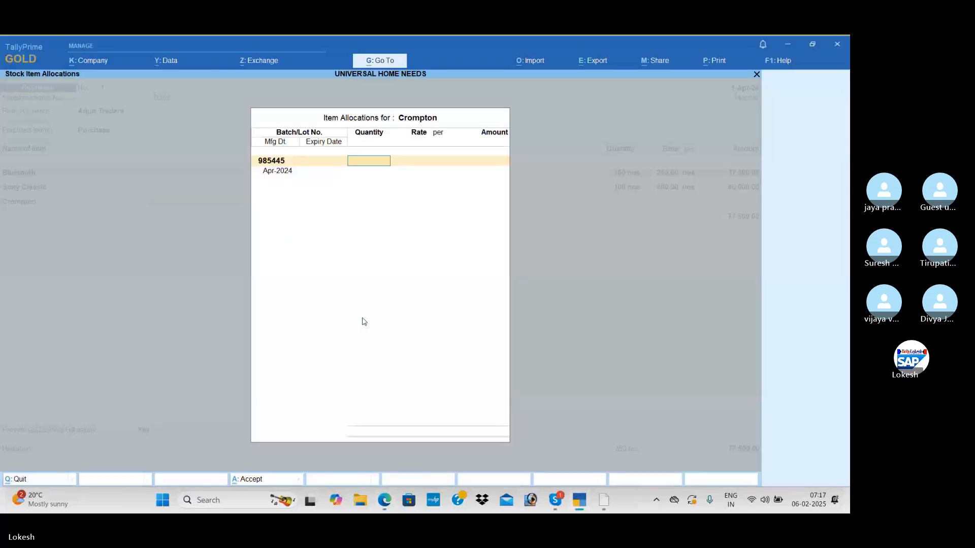
type("80")
key("Return")
type("350")
key("Return")
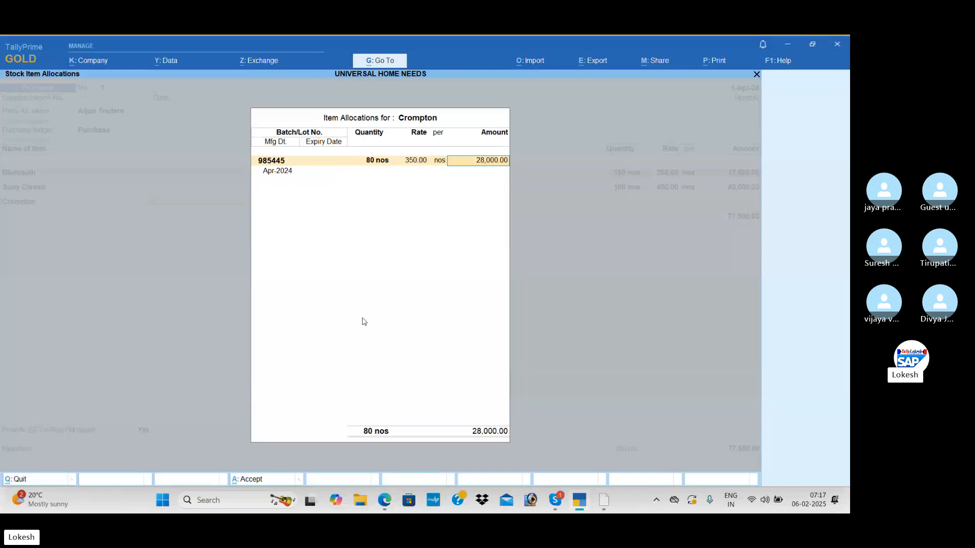
Enter a 31 March expiry date for batch 985445 and finish the Crompton allocations.
key("Return")
type("31-3")
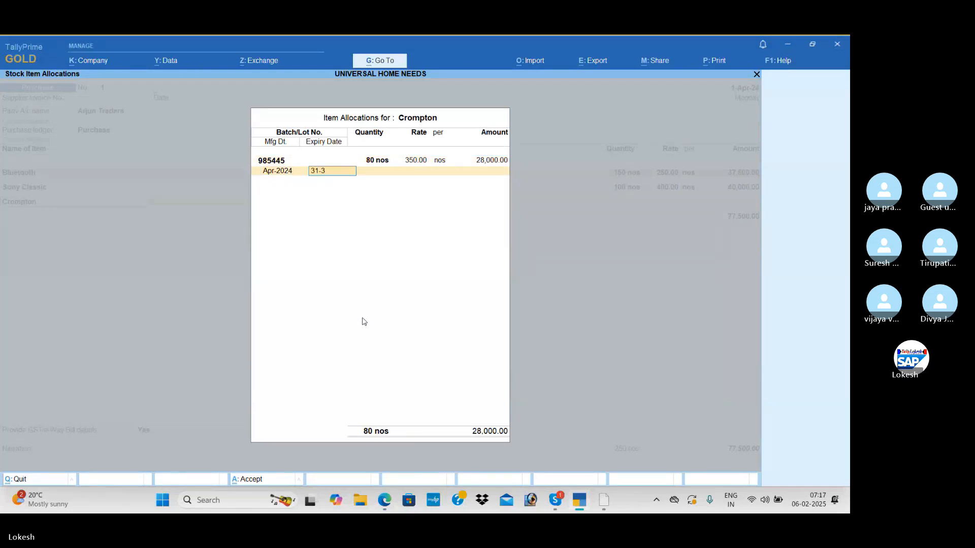
key("BackSpace")
key("BackSpace")
type("3")
key("Return")
key("Return")
Create a new stock item named Usha Fan under Primary, following the exercise PDF.
key("alt+c")
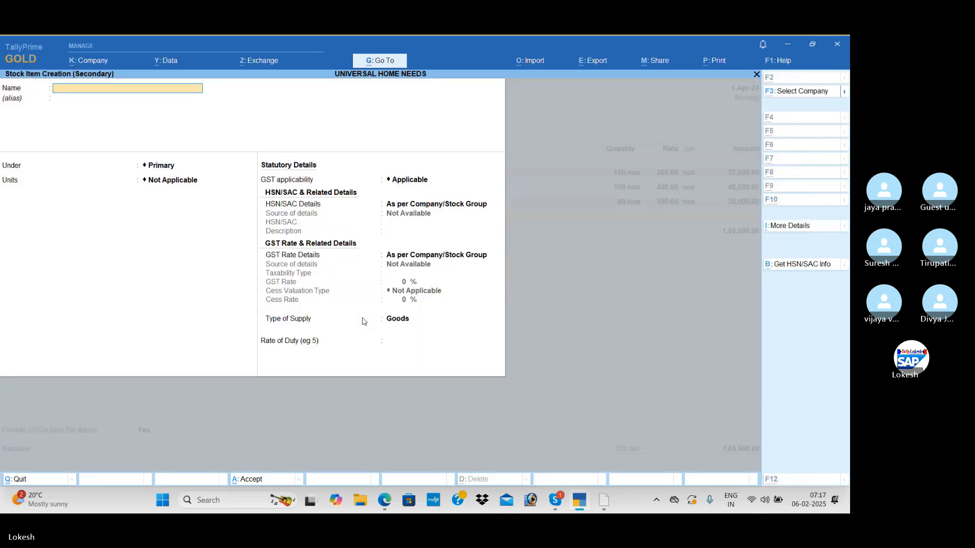
key("alt+Tab")
key("alt+Tab")
type("Us")
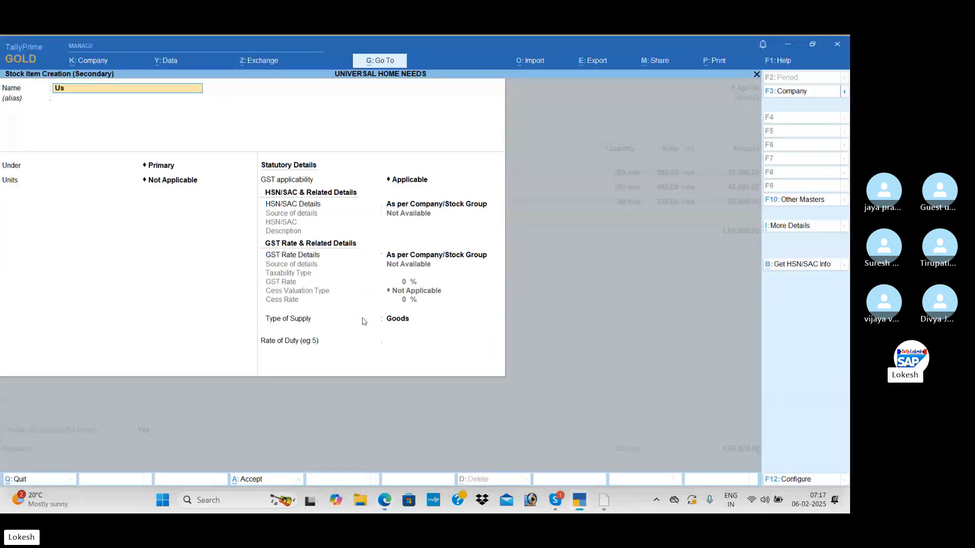
type("ha Fan")
key("Return")
key("Return")
key("Return")
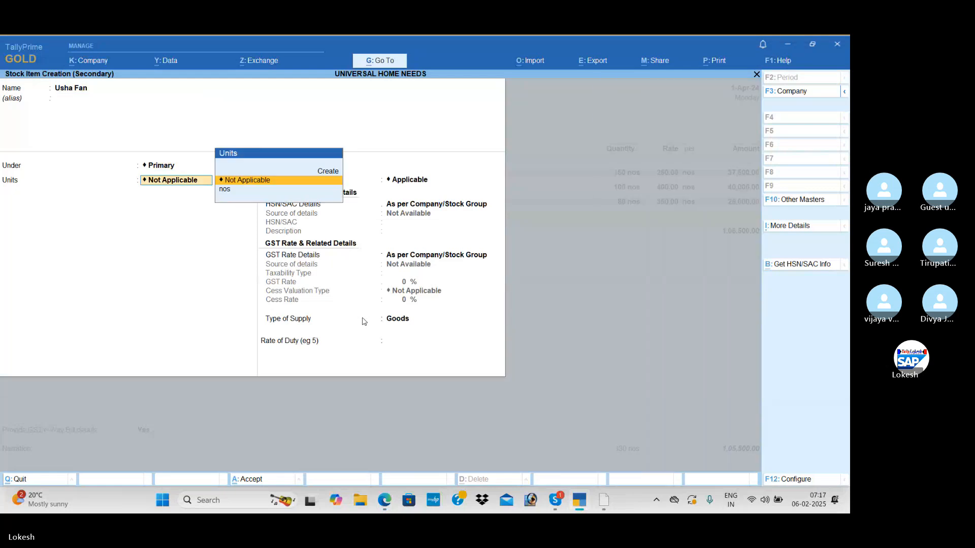
Set Usha Fan's unit to nos and enable batches, manufacturing date tracking and expiry dates.
key("alt+Tab")
key("alt+Tab")
key("Down")
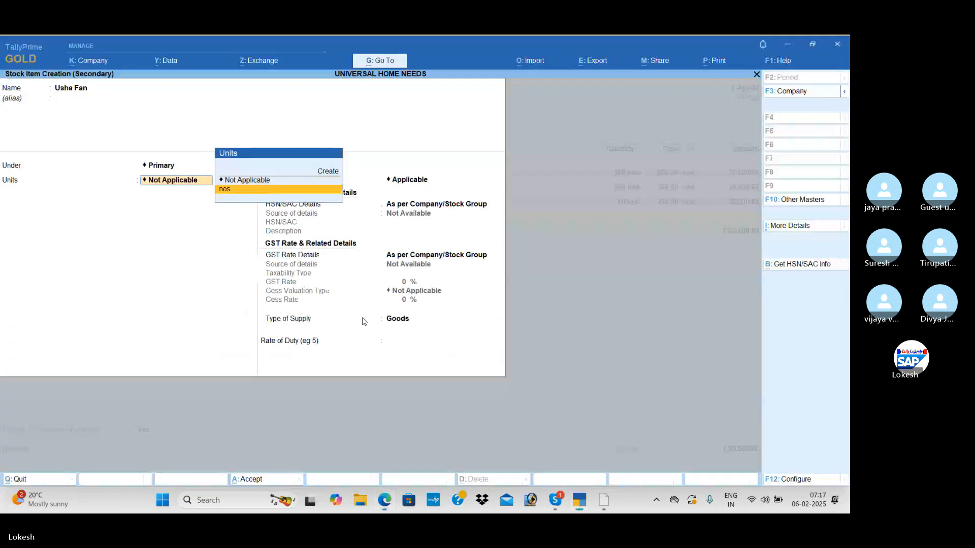
key("Return")
type("y")
key("Return")
type("y")
Keep GST applicable for Usha Fan and specify its HSN/SAC code as 854712.
key("Return")
type("y")
key("Return")
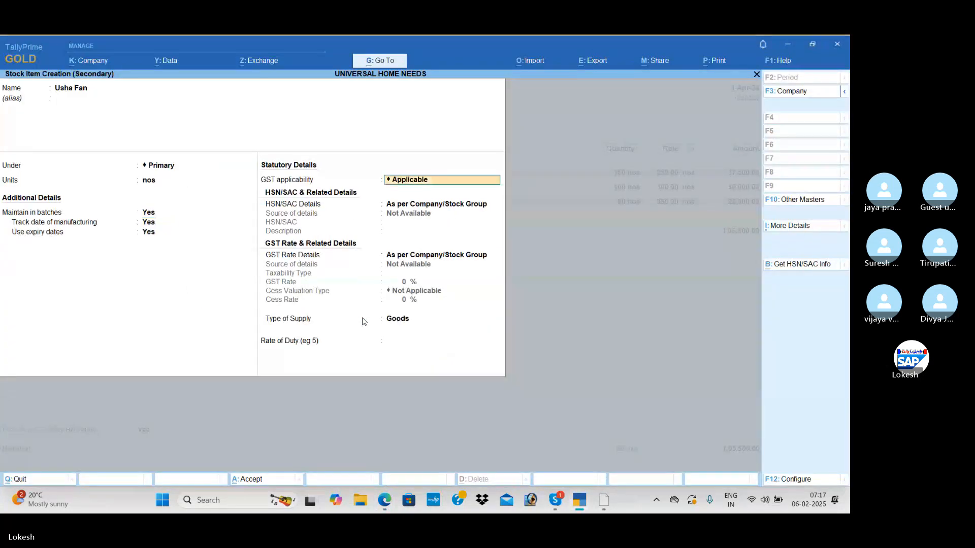
key("Return")
key("Down")
key("Return")
type("854")
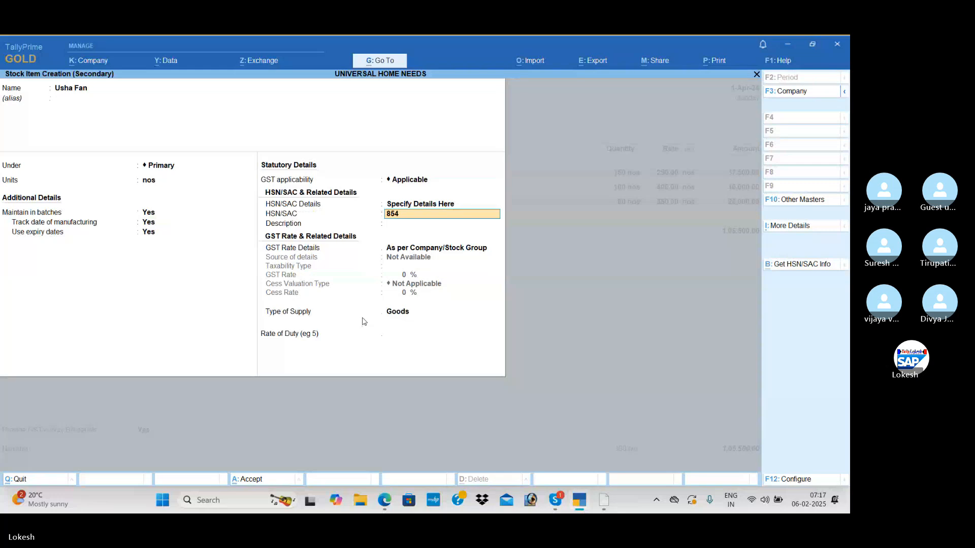
type("712")
Specify Usha Fan as Taxable with a 28% GST rate, following the exercise PDF, and save the item.
key("Return")
key("Return")
key("Down")
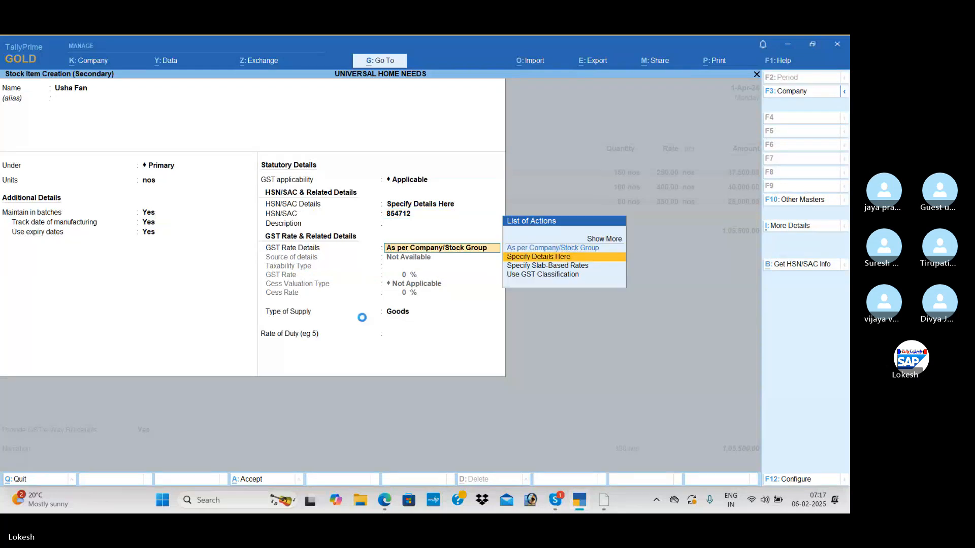
key("Return")
key("alt+Tab")
key("alt+Tab")
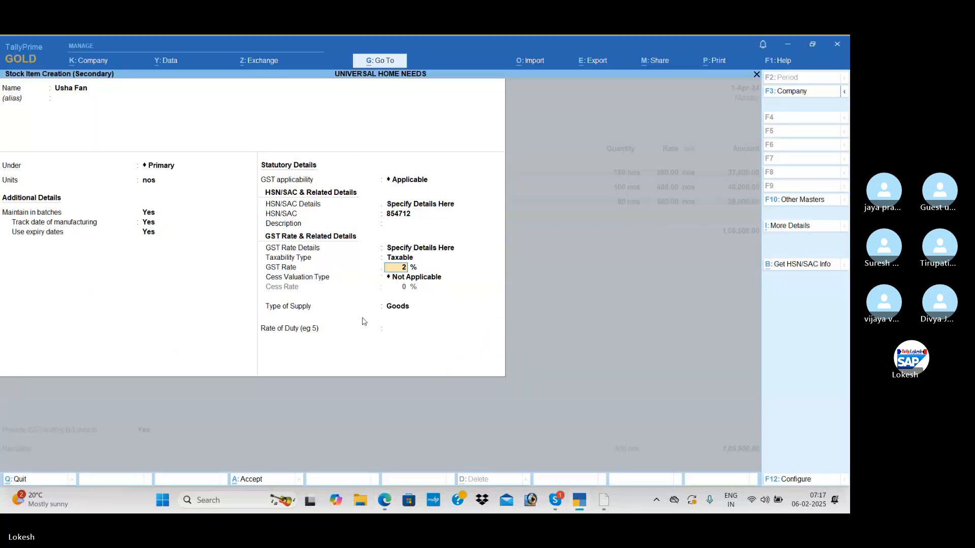
type("28")
key("Return")
Create a new batch numbered 987455 for Usha Fan, following the exercise PDF.
key("Return")
key("Return")
key("Return")
key("Return")
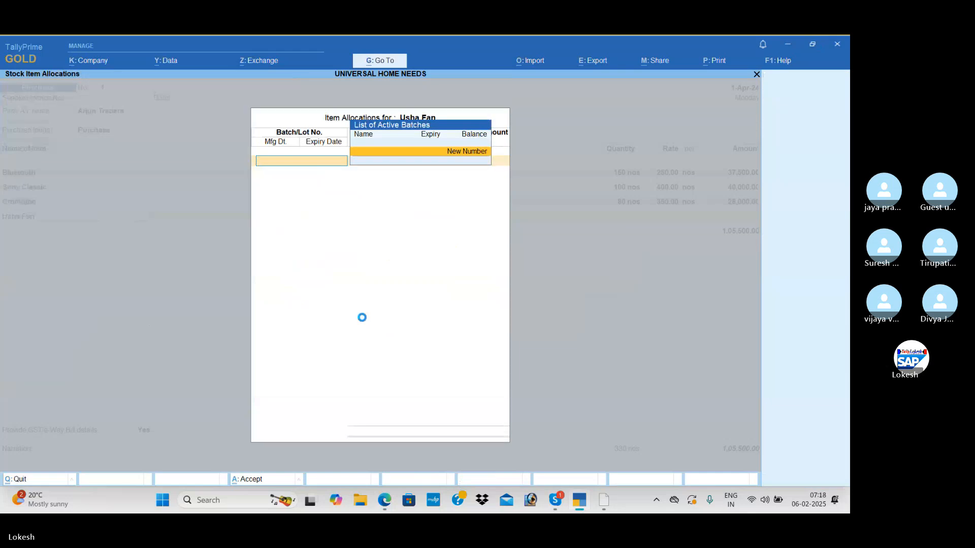
key("Return")
key("alt+Tab")
key("alt+Tab")
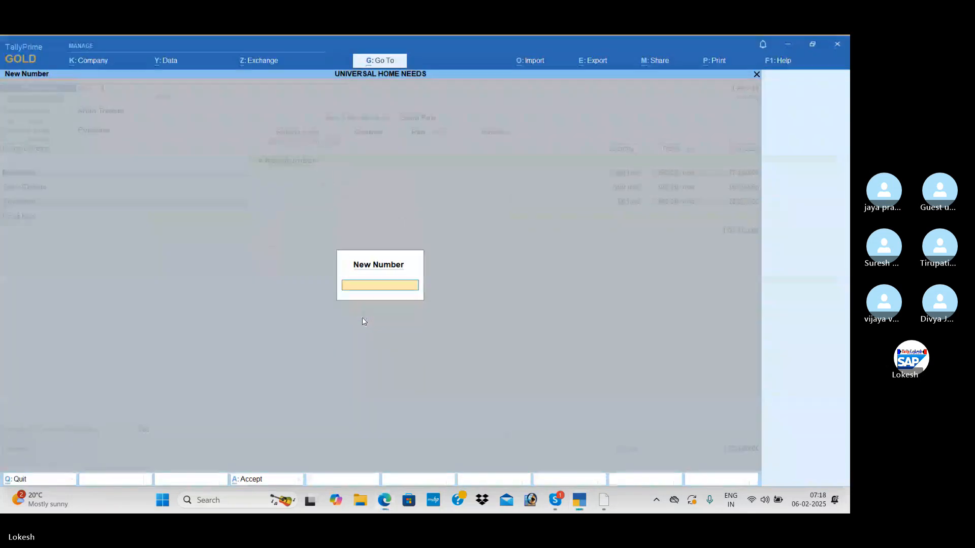
type("987")
key("alt+Tab")
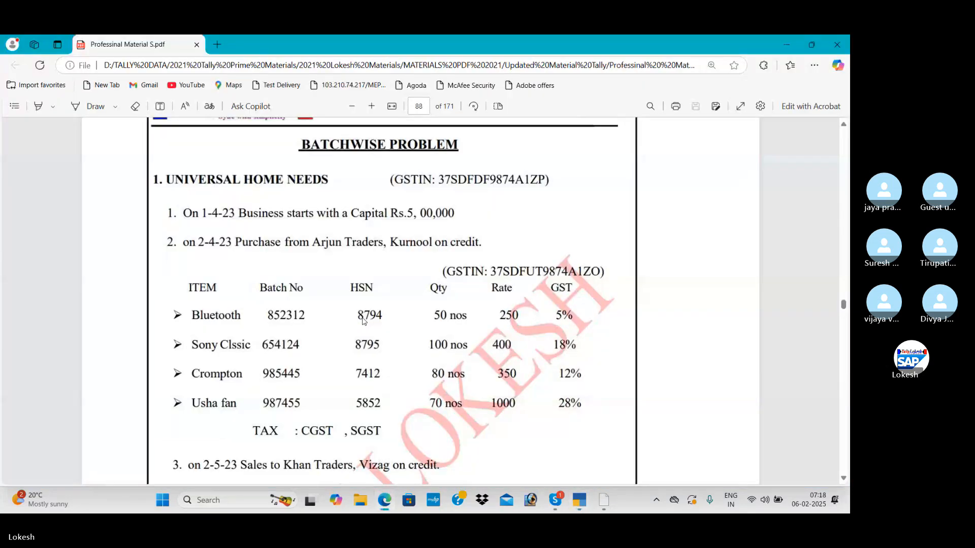
Allocate 70 nos at a rate of 1,000 to batch 987455, following the exercise PDF.
key("alt+Tab")
type("455")
key("Return")
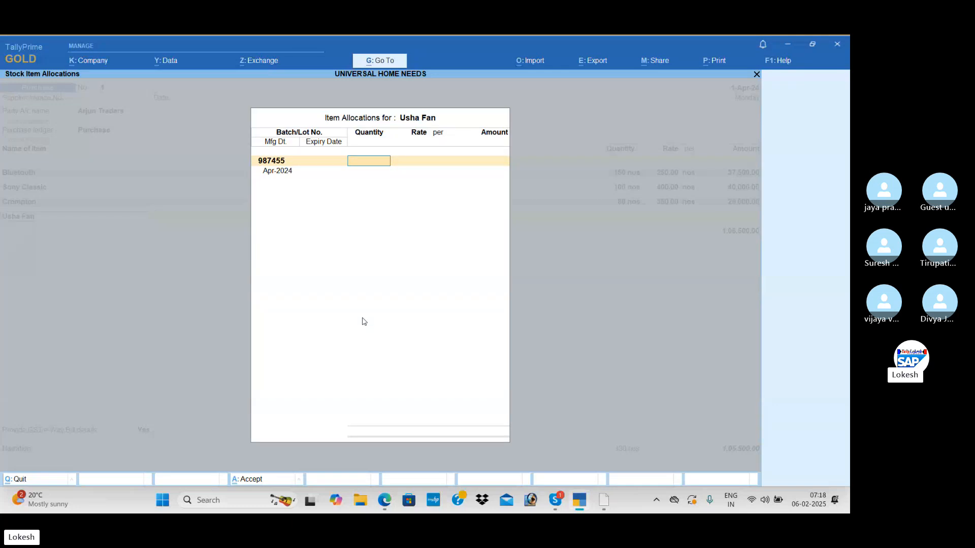
key("alt+Tab")
key("alt+Tab")
type("70")
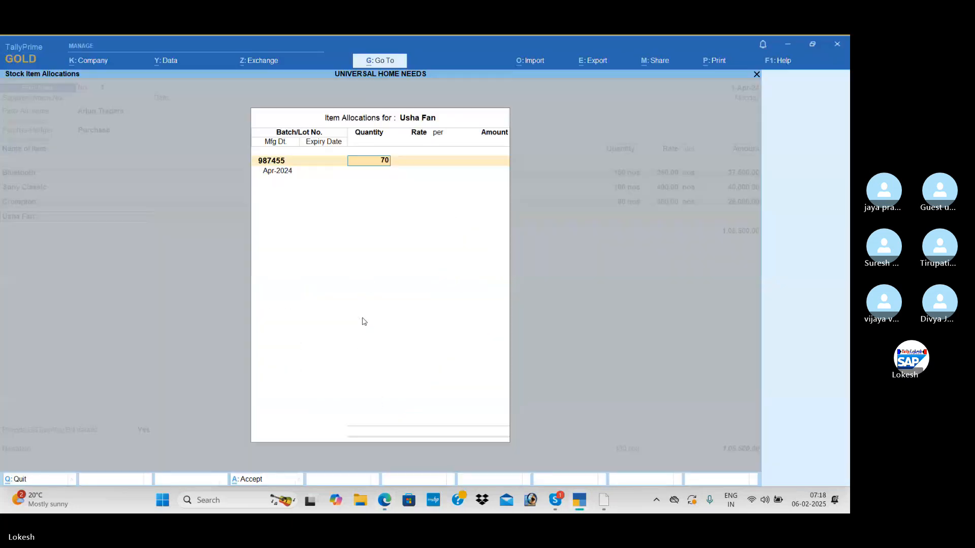
key("Return")
type("1,000")
key("Return")
key("Return")
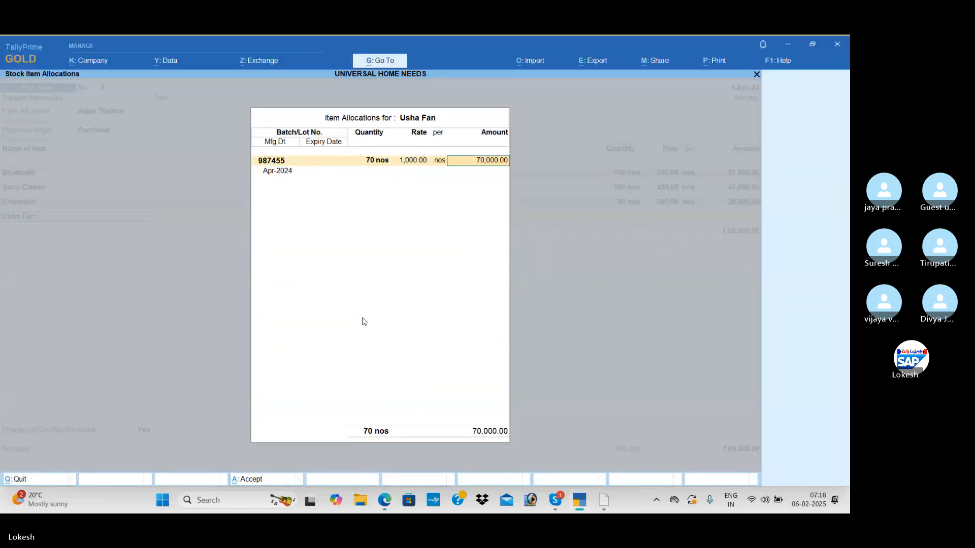
Enter a 31 March expiry date for batch 987455 and finish the Usha Fan allocations.
key("Return")
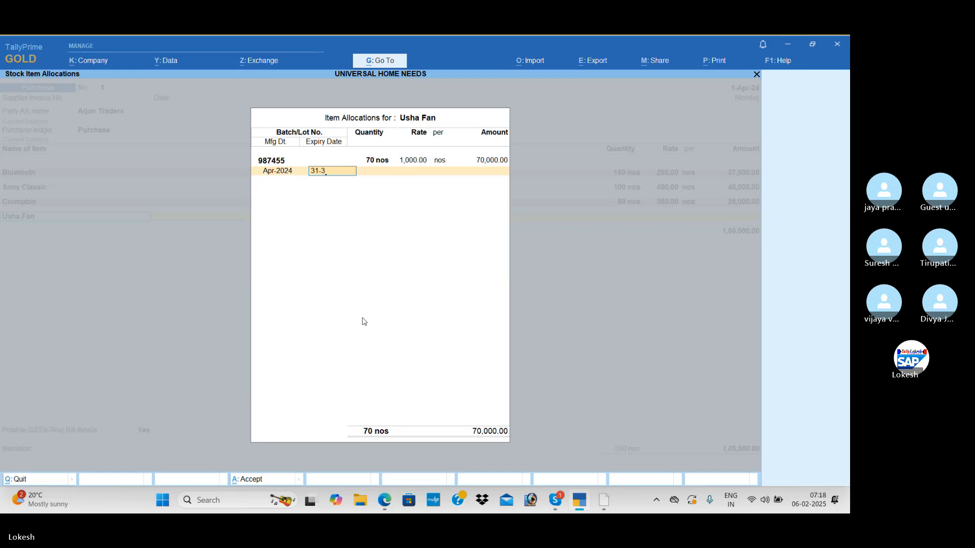
key("Return")
key("Return")
Create a new ledger named CGST under the Duties & Taxes group for the purchase voucher.
key("Return")
key("alt+c")
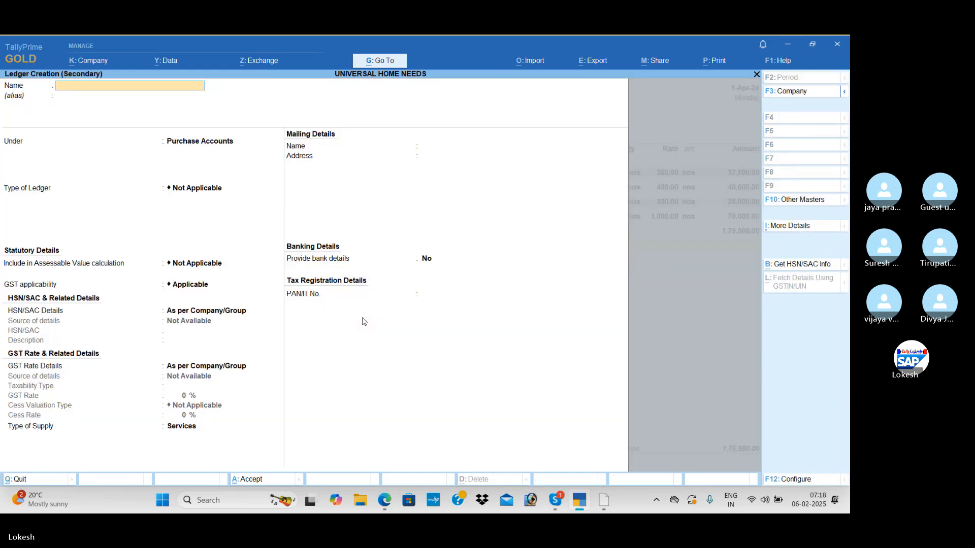
key("Return")
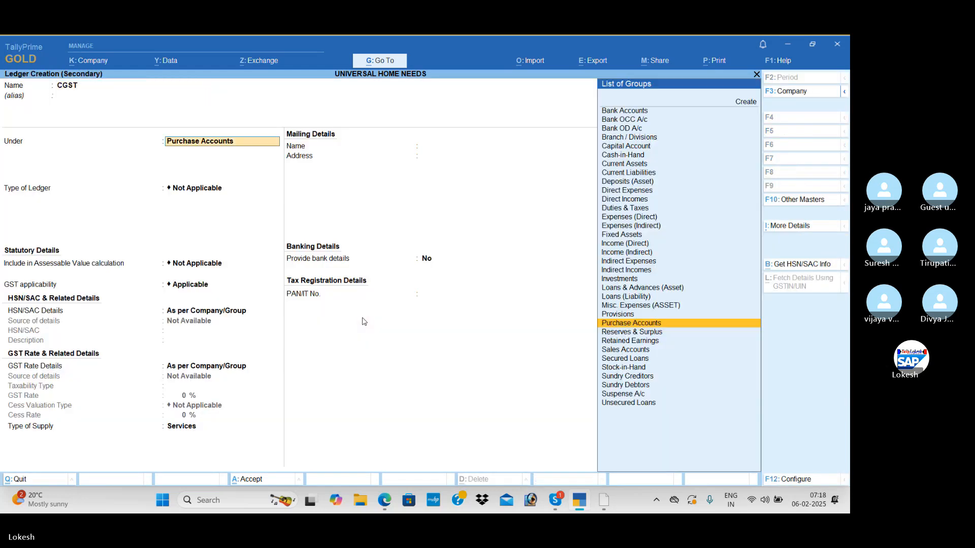
type("DU")
Set the CGST ledger's duty type to GST and tax type to CGST, and save it into the voucher.
key("Return")
key("Up")
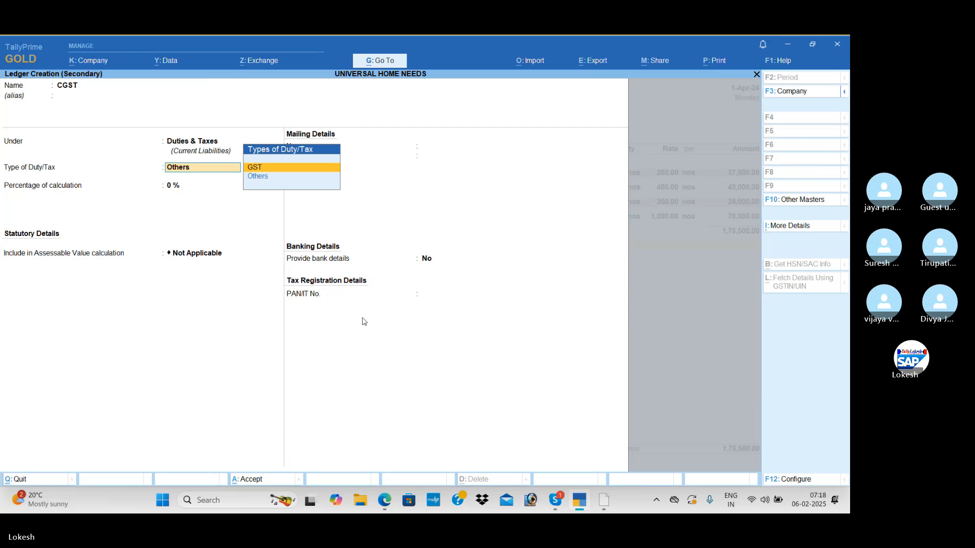
key("Return")
key("Down")
key("Return")
key("Return")
key("Return")
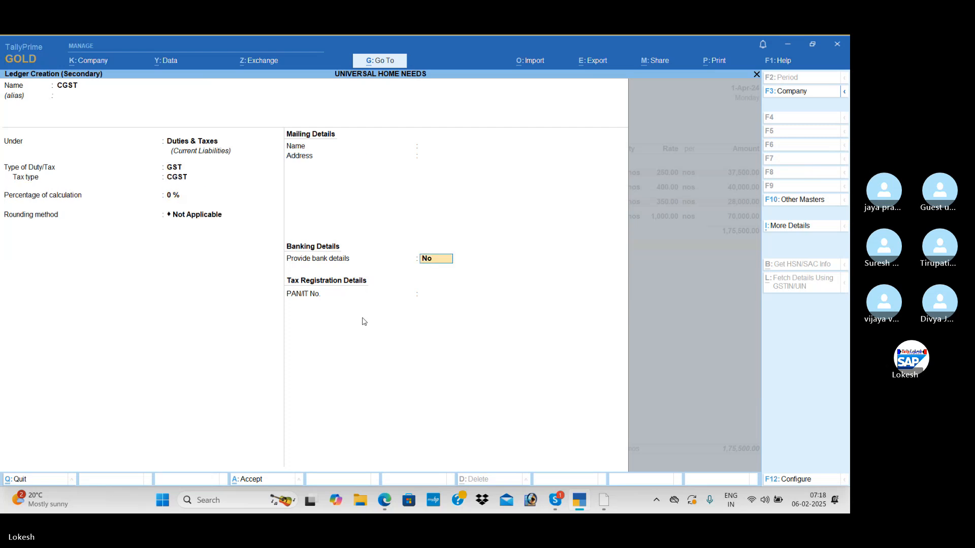
key("Return")
Create a new ledger named SGST under Duties & Taxes with GST as the type of duty.
key("Return")
key("alt+c")
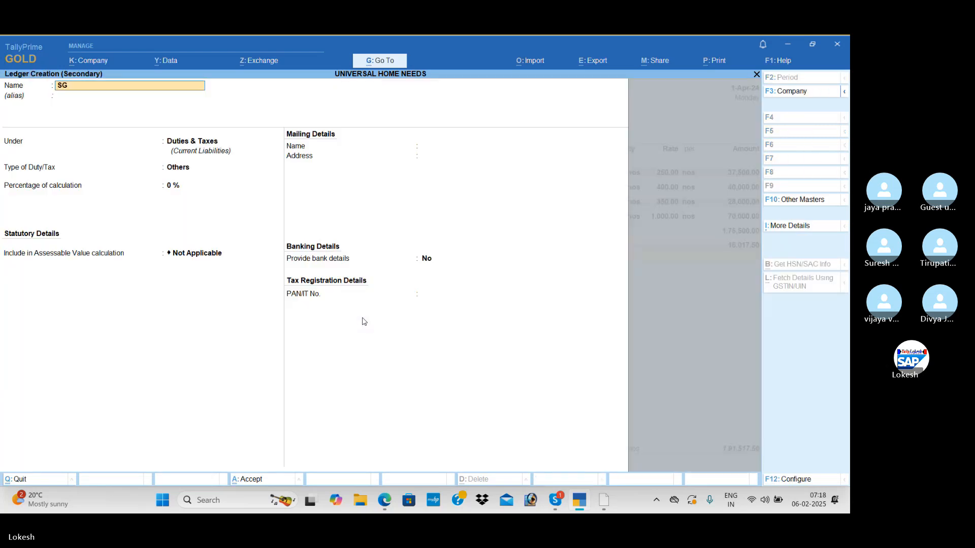
key("Return")
Set the SGST ledger's tax type to SGST/UTGST and save it into the voucher.
key("Return")
key("Up")
key("Return")
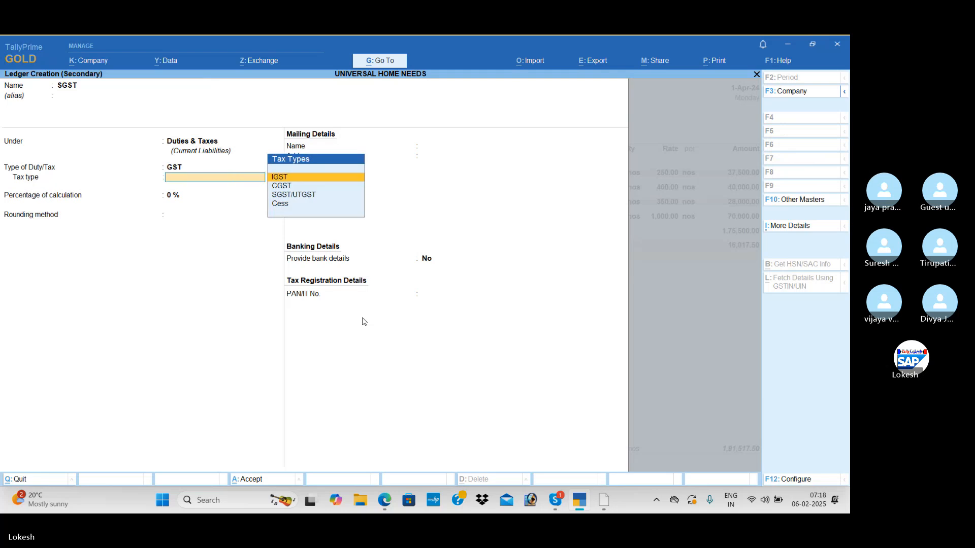
key("Down")
key("Return")
key("BackSpace")
key("Down")
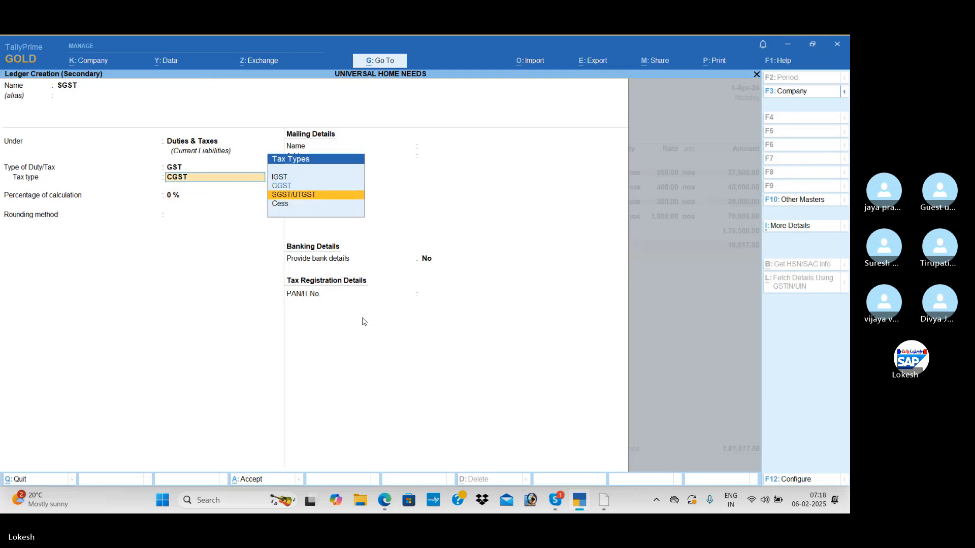
key("Return")
Finish the ledger entries, set Provide GST/e-Way Bill details to No, and save the Arjun Traders purchase voucher.
key("Return")
key("Return")
key("Return")
key("BackSpace")
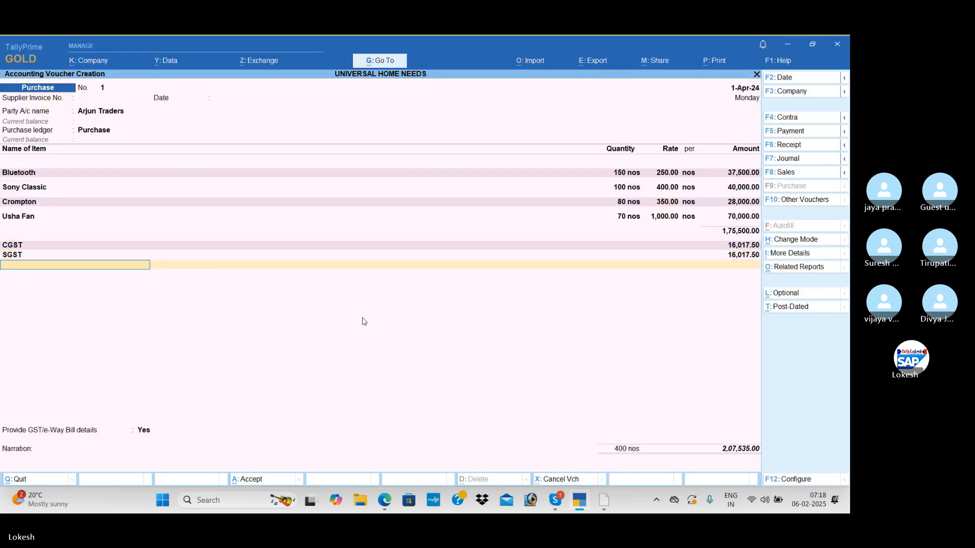
key("Return")
key("Return")
key("Return")
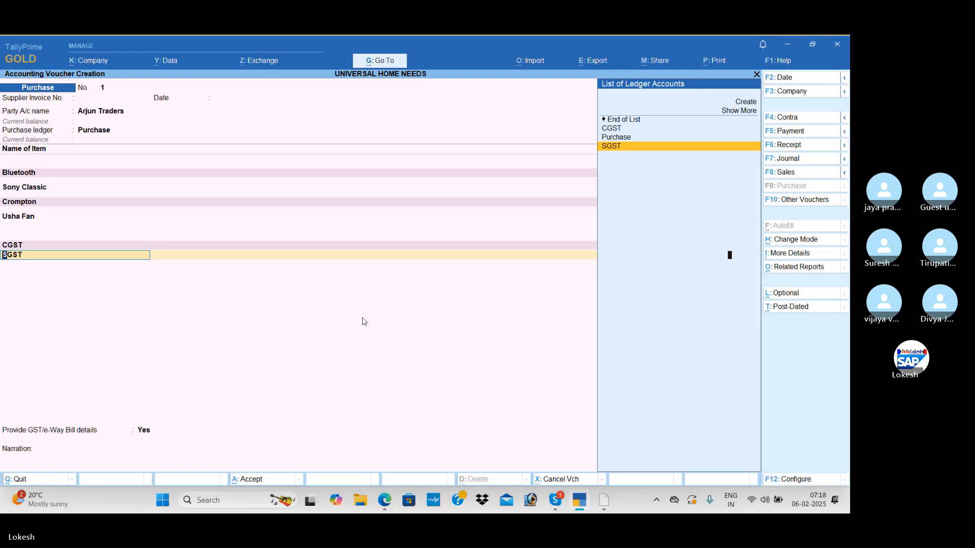
key("Up")
key("Return")
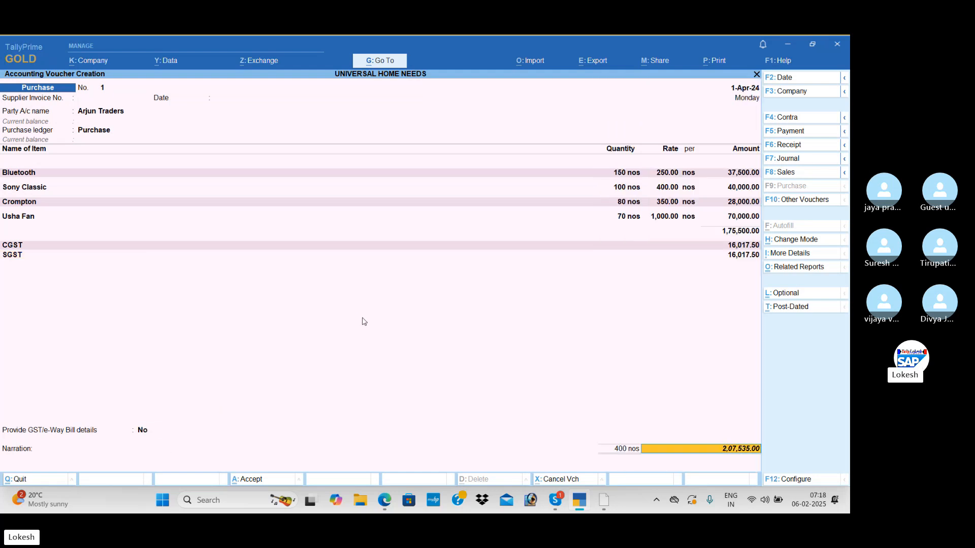
key("Return")
key("Return")
key("Return")
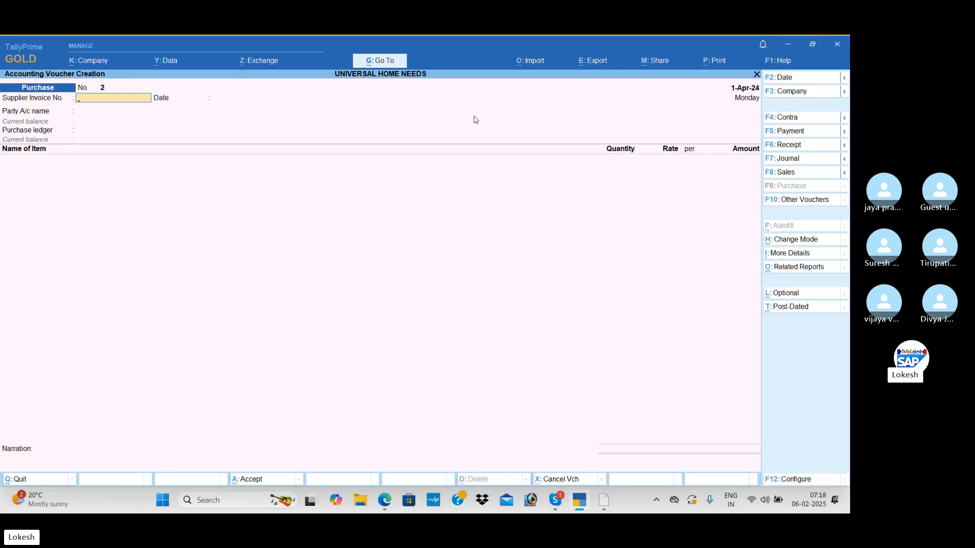
Switch to a Sales voucher and create a party ledger named Khan Traders, following the exercise PDF.
left_click(786, 173)
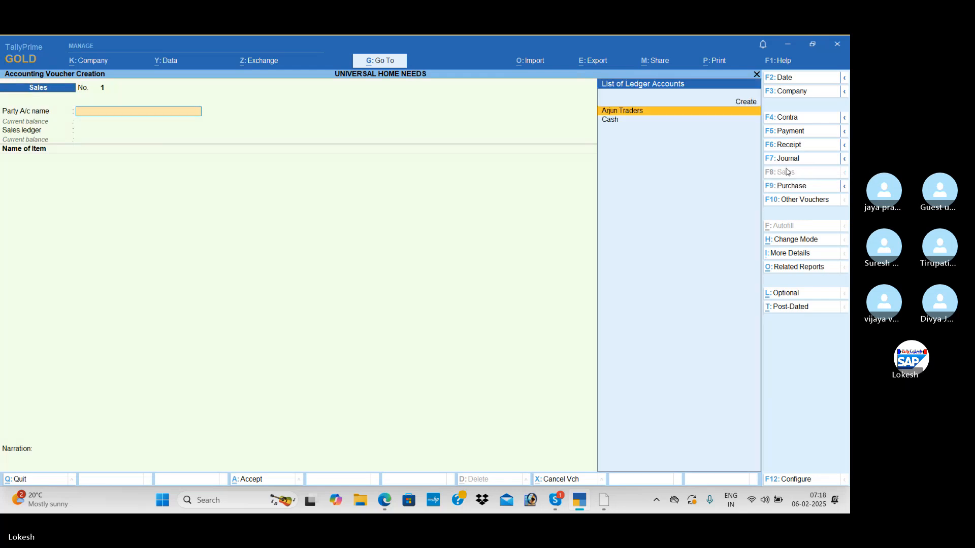
key("alt+c")
key("alt+Tab")
scroll(786, 171, "down", 6)
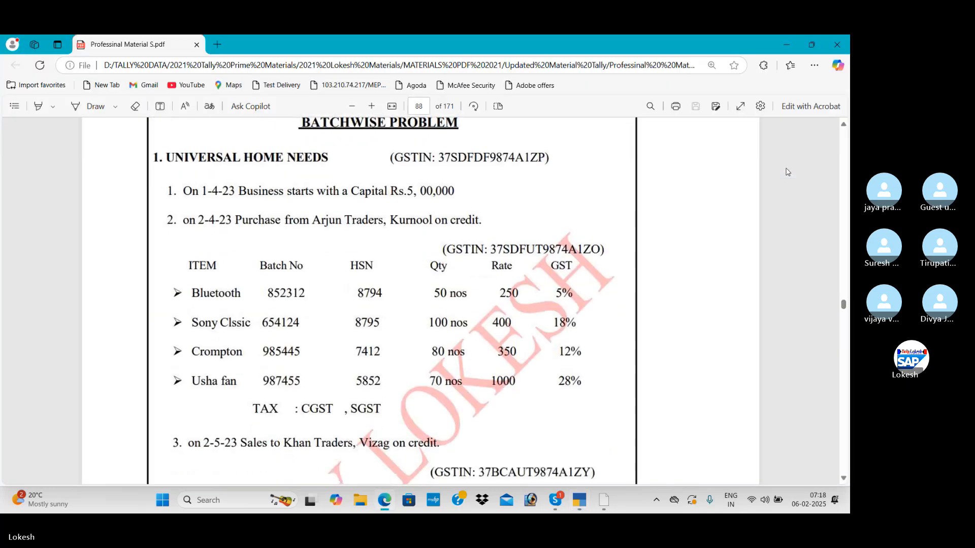
key("alt+Tab")
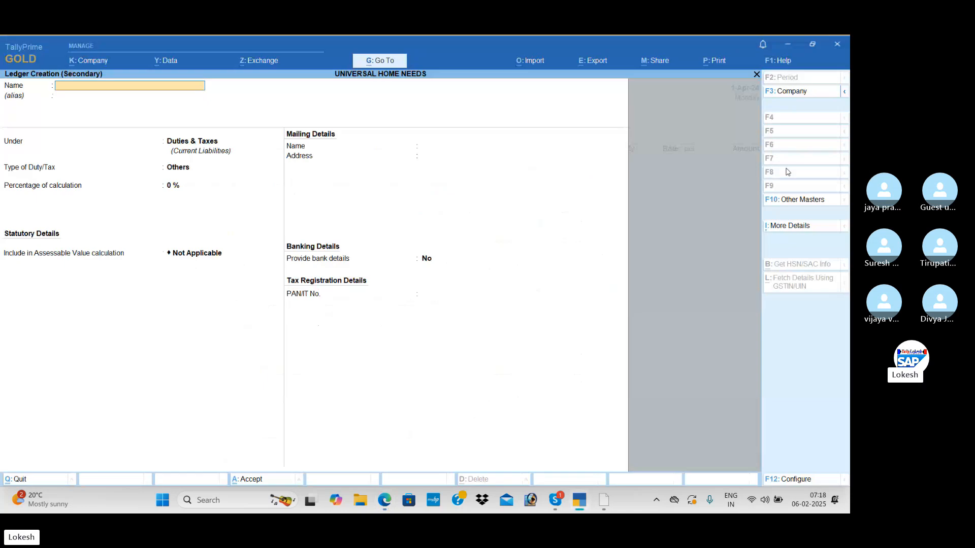
type("K")
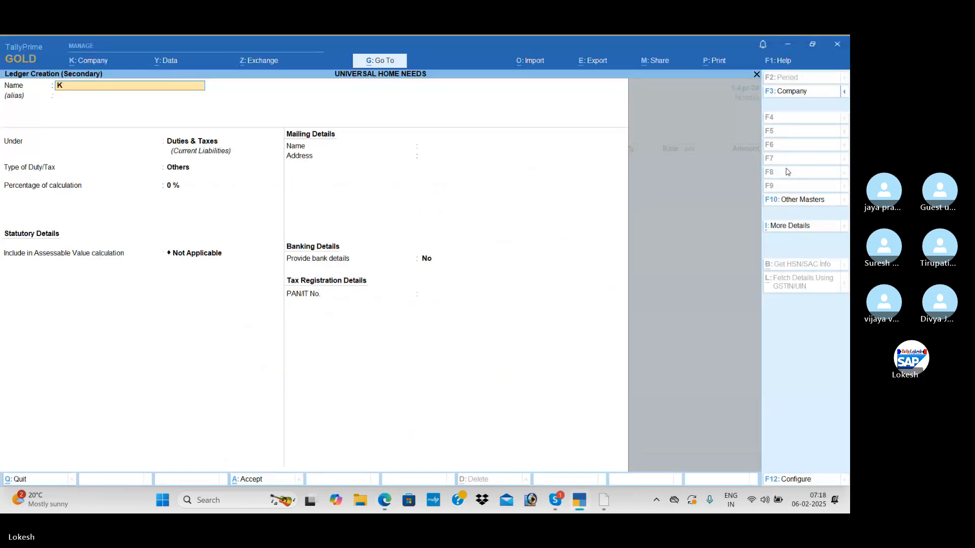
type("HAhan trad")
key("Return")
key("Return")
Place the Khan Traders ledger under Sundry Debtors and accept its mailing details.
type("Sun")
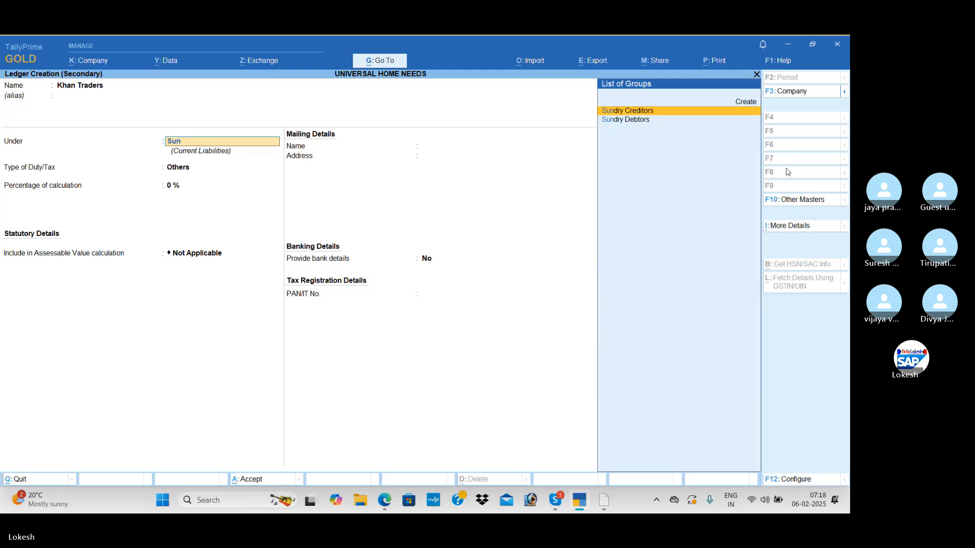
key("Down")
key("Return")
key("Return")
key("Return")
key("Return")
key("Return")
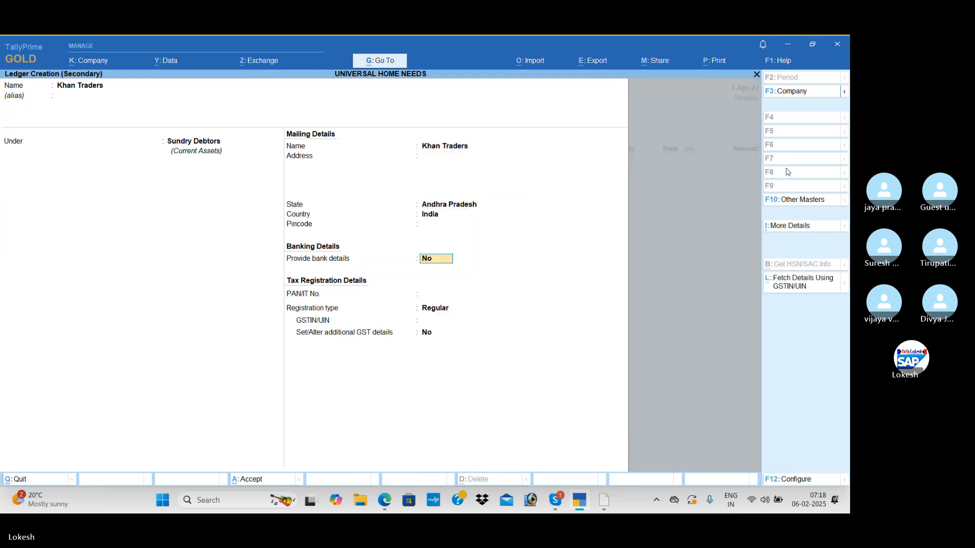
Keep Khan Traders' registration type as Regular, fill in its GSTIN from the exercise PDF, and save the ledger into the sales voucher.
key("Return")
key("Return")
key("alt+Tab")
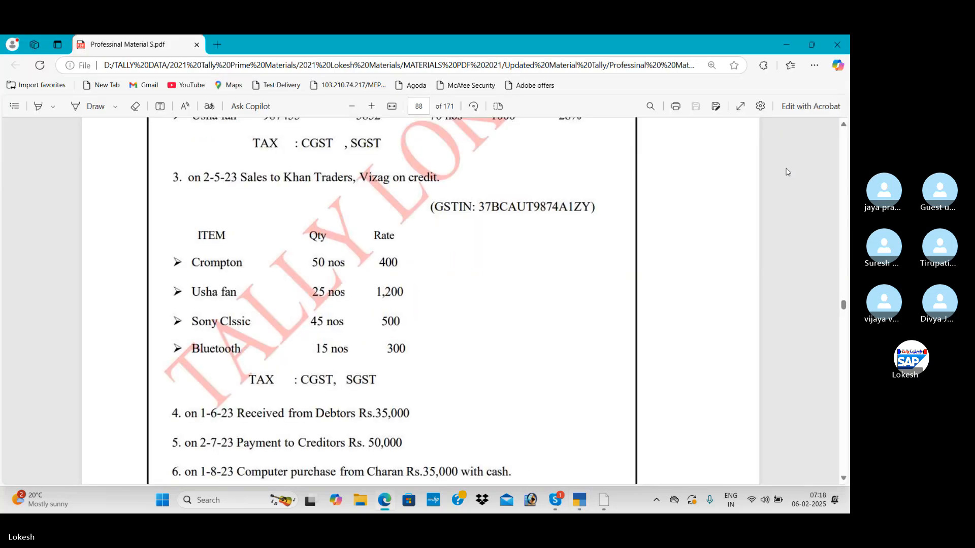
key("alt+Tab")
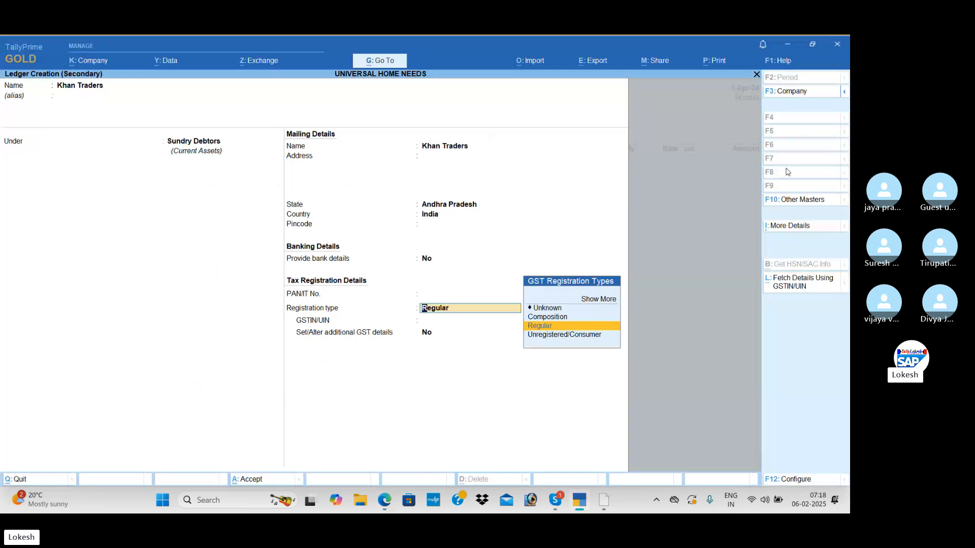
key("Return")
type("37")
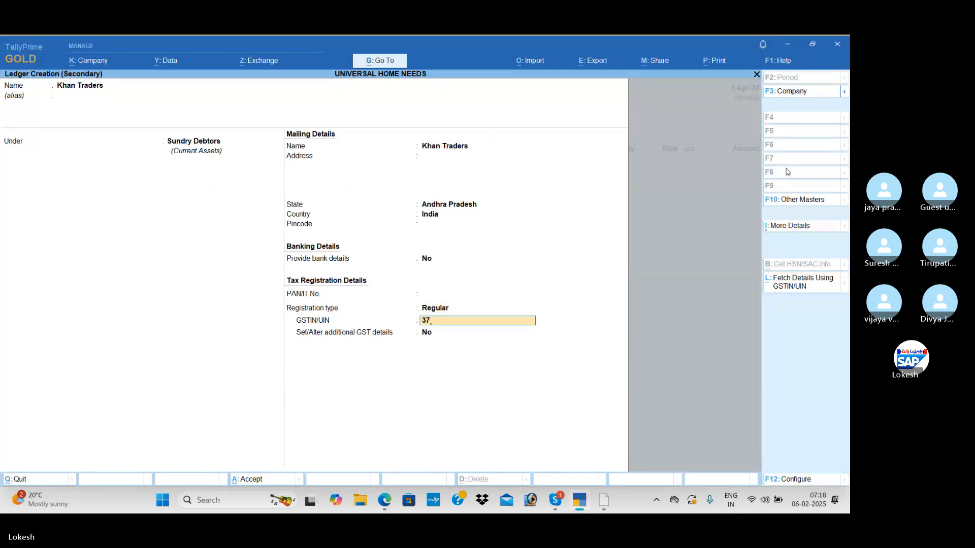
key("Return")
key("ctrl+a")
key("ctrl+a")
key("ctrl+a")
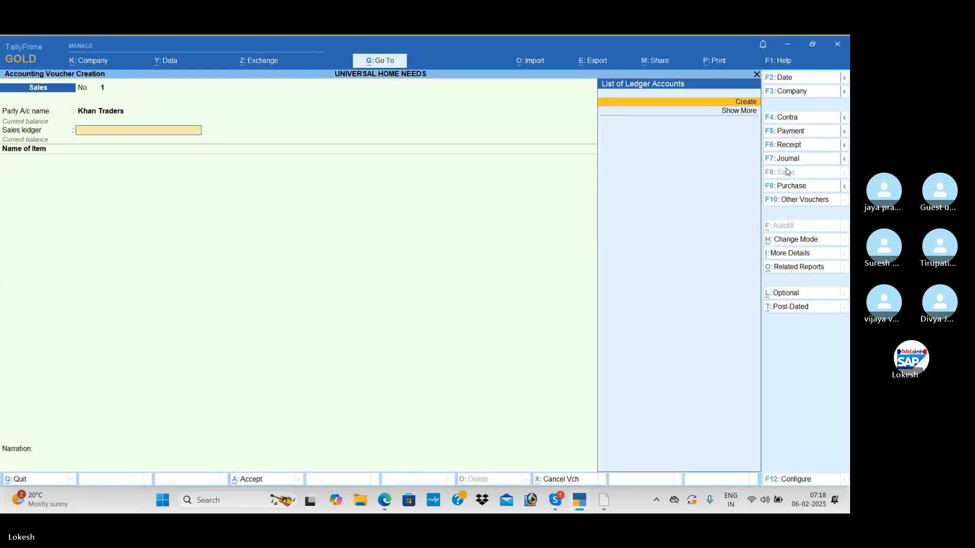
Create a ledger named Sales from the sales ledger field and place it under Sales Accounts.
key("alt+c")
key("alt+Tab")
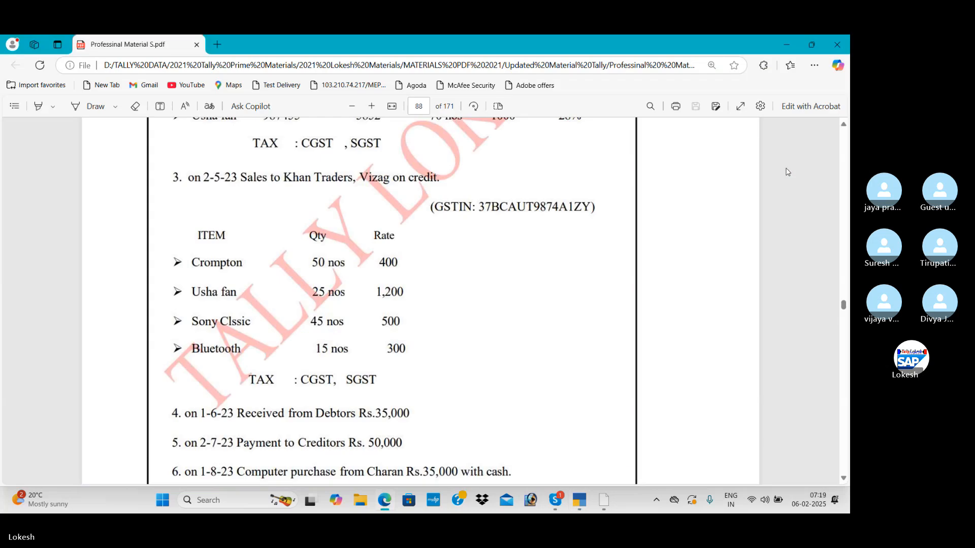
key("alt+Tab")
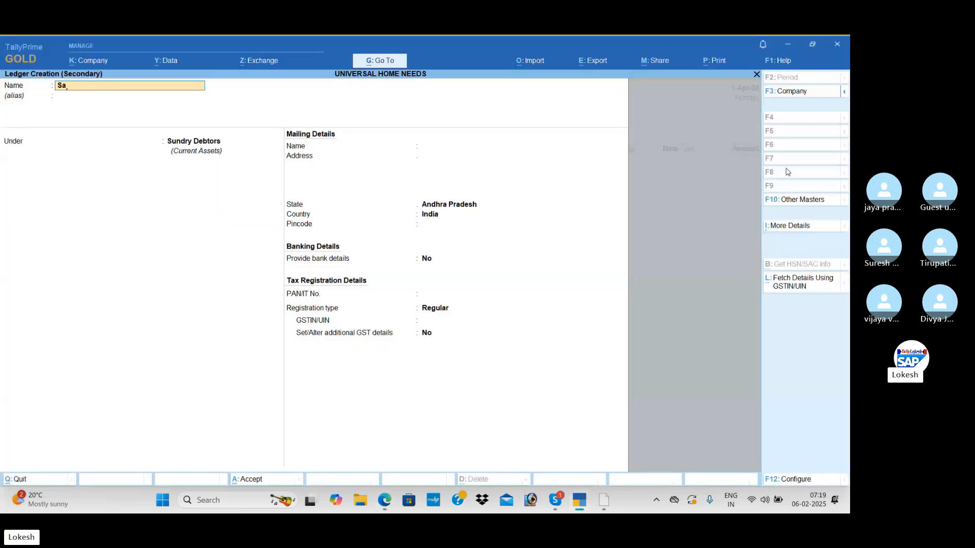
type("Sales")
key("Return")
key("Return")
type("Sa")
key("Return")
key("Return")
key("Return")
key("Return")
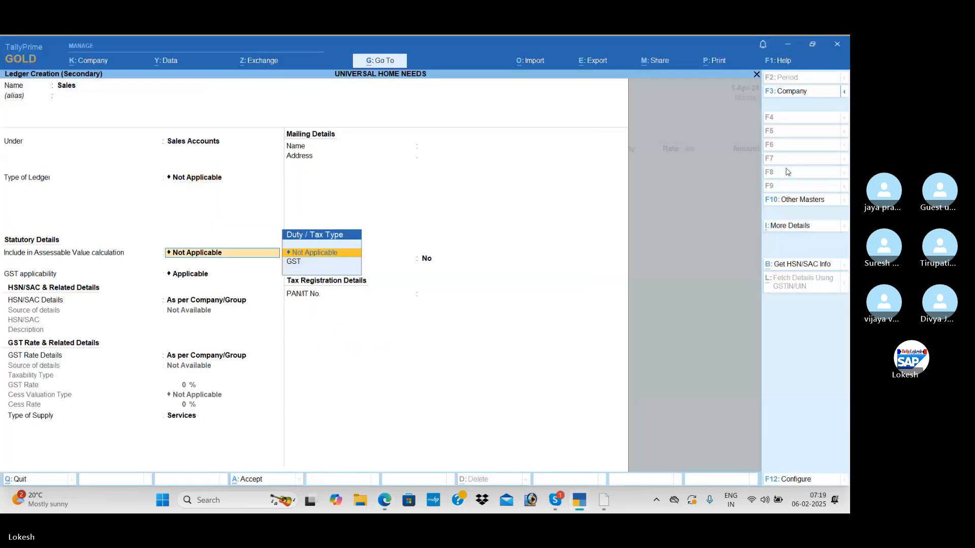
Set the Sales ledger's type of supply to Goods, keep GST applicable, and save it into the voucher.
key("Return")
key("Return")
type("g")
key("Return")
key("Return")
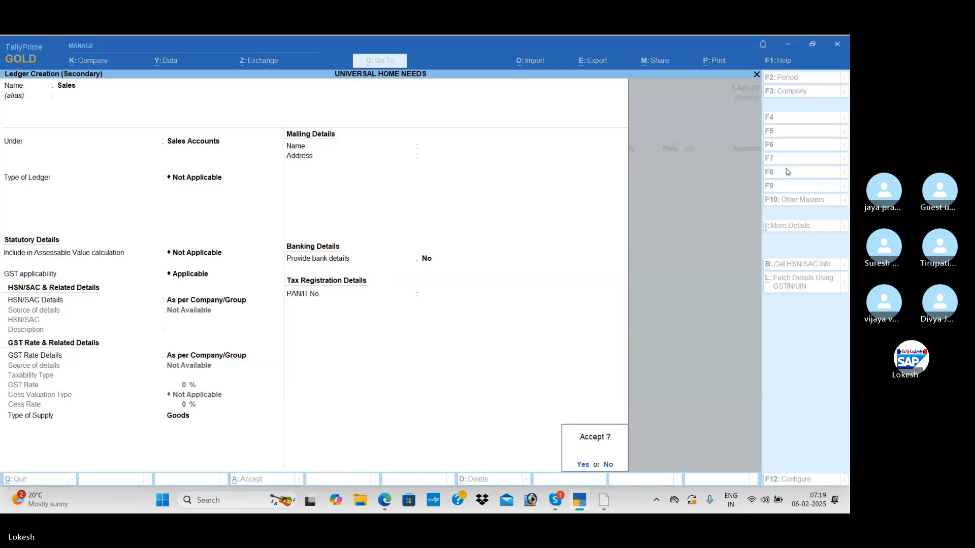
key("Return")
Add the Crompton item from batch 985445 with 50 nos at a rate of 400.
key("alt+Tab")
key("alt+Tab")
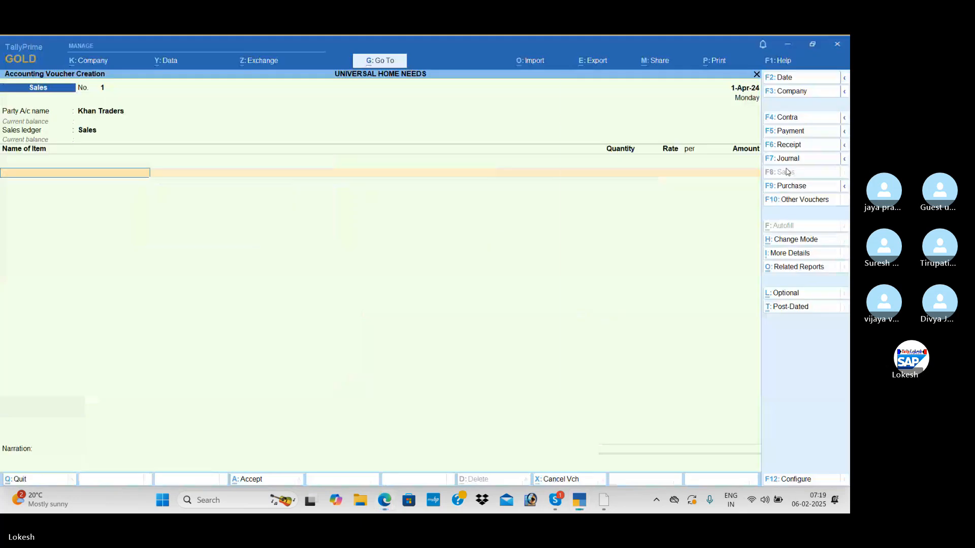
type("C")
key("Return")
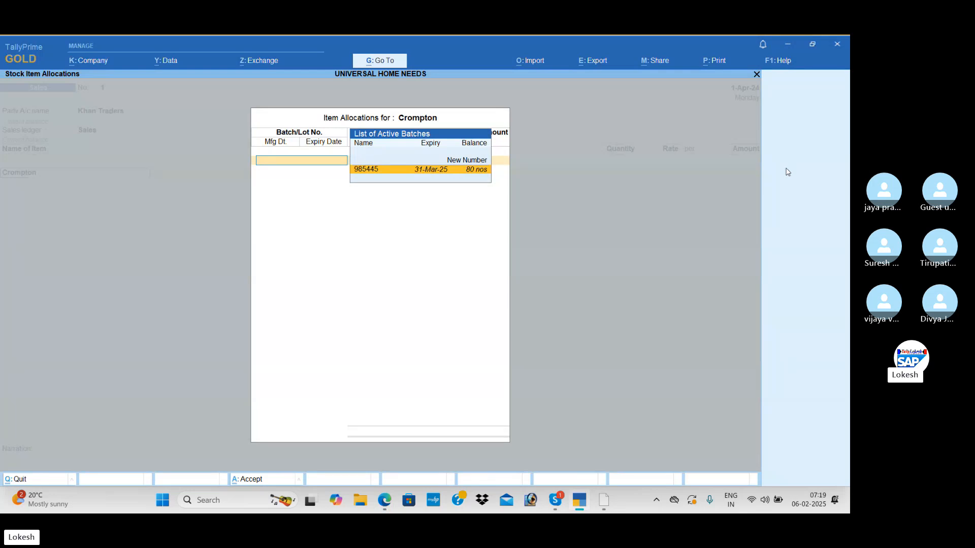
key("Return")
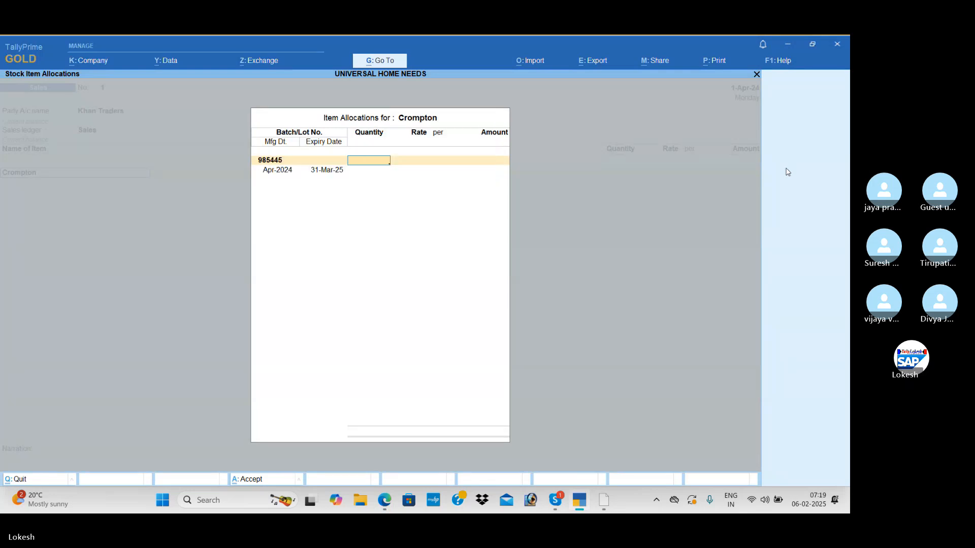
type("50")
key("Return")
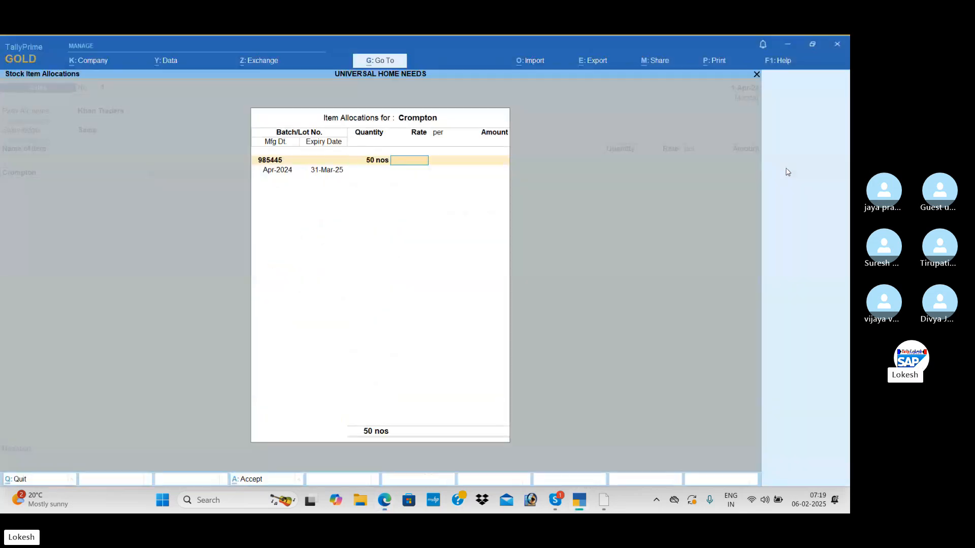
type("400")
key("Return")
key("Return")
key("Return")
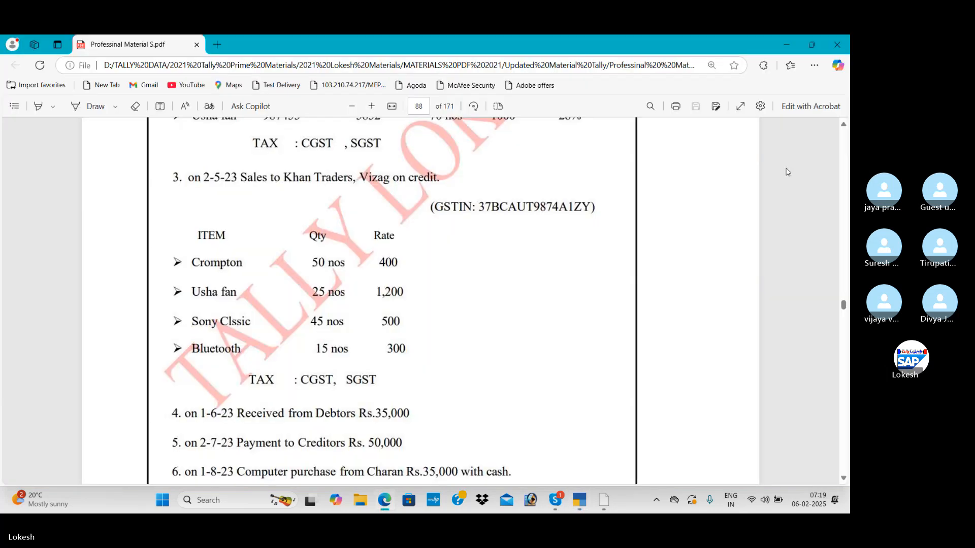
Add the Usha Fan item from batch 987455 with 25 nos at a rate of 1200.
type("Us")
key("Return")
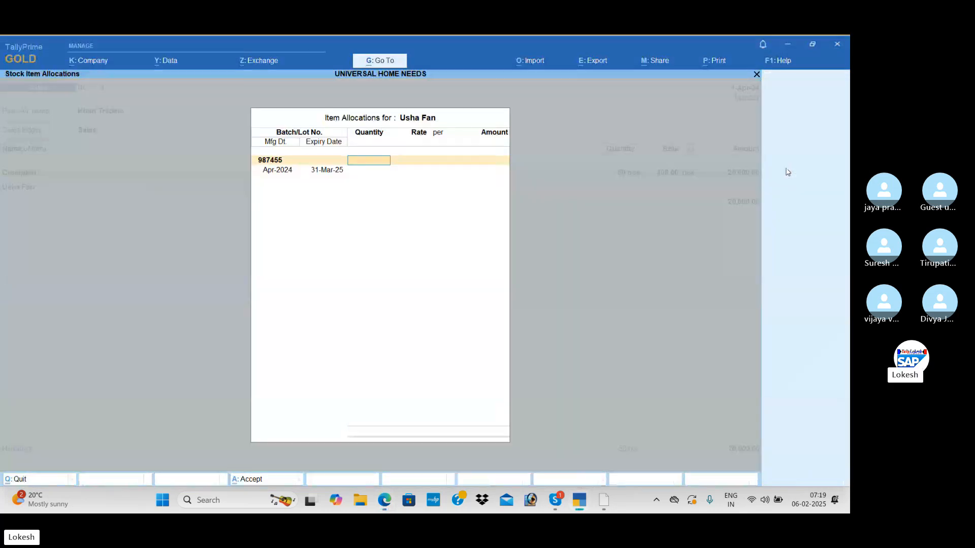
key("alt+Tab")
key("alt+Tab")
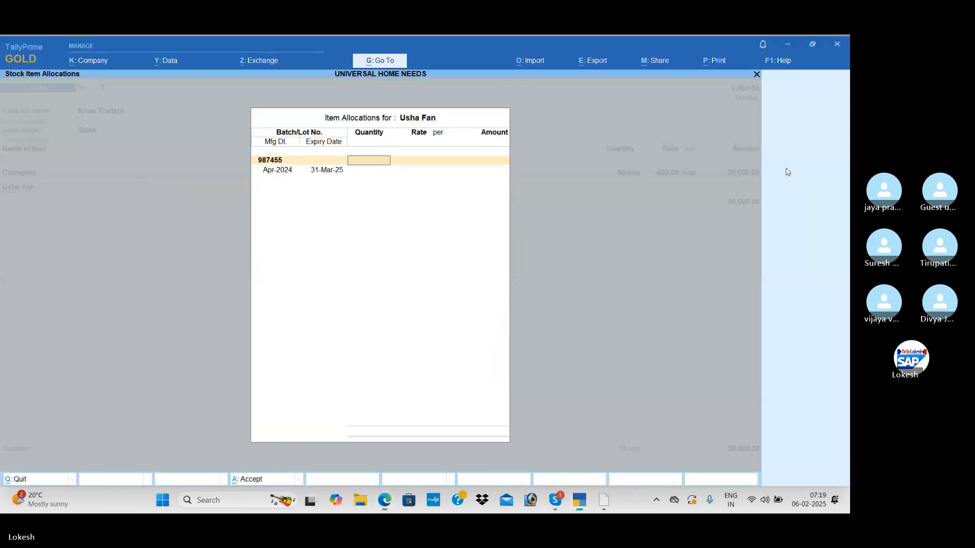
key("Return")
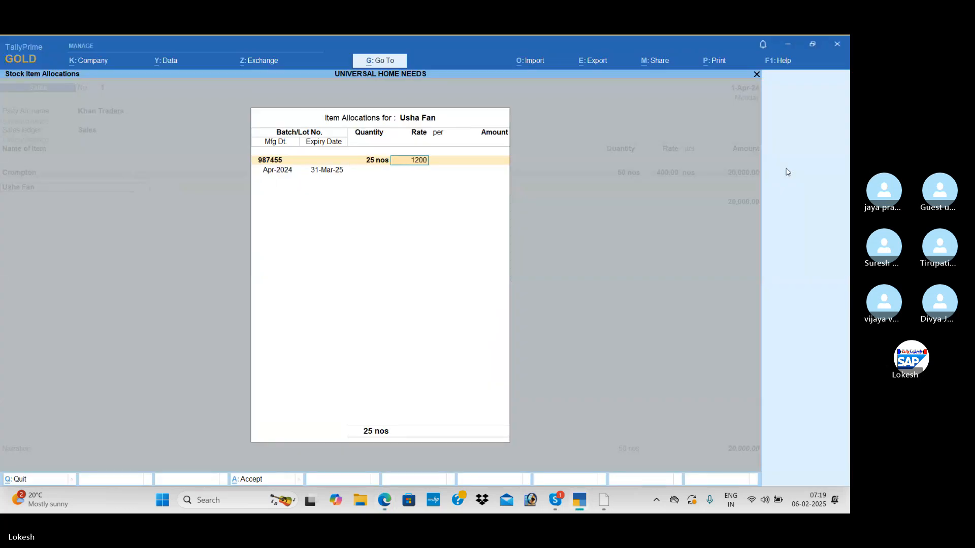
key("Return")
key("Return")
key("Return")
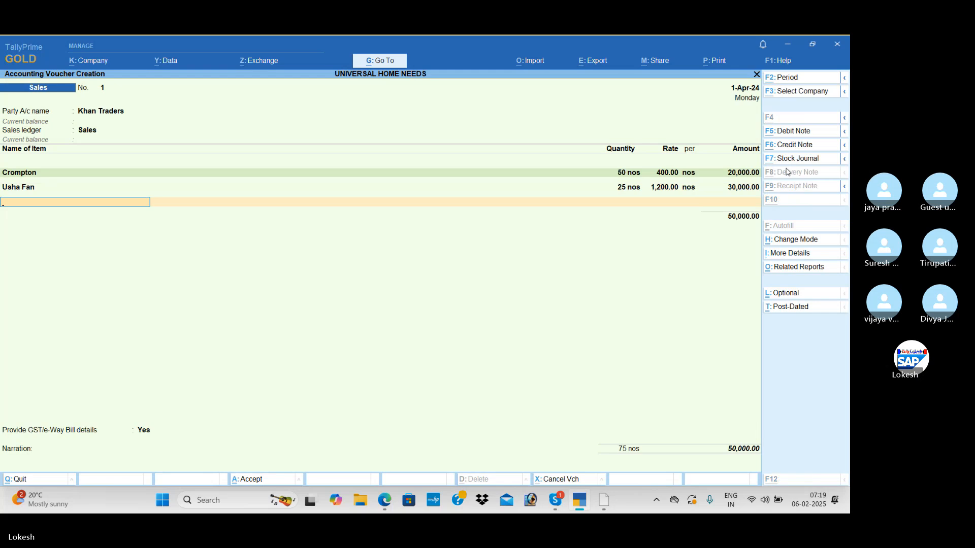
Add the Sony Classic item from batch 654124 with 45 nos at a rate of 500.
key("alt+Tab")
key("alt+Tab")
type("S")
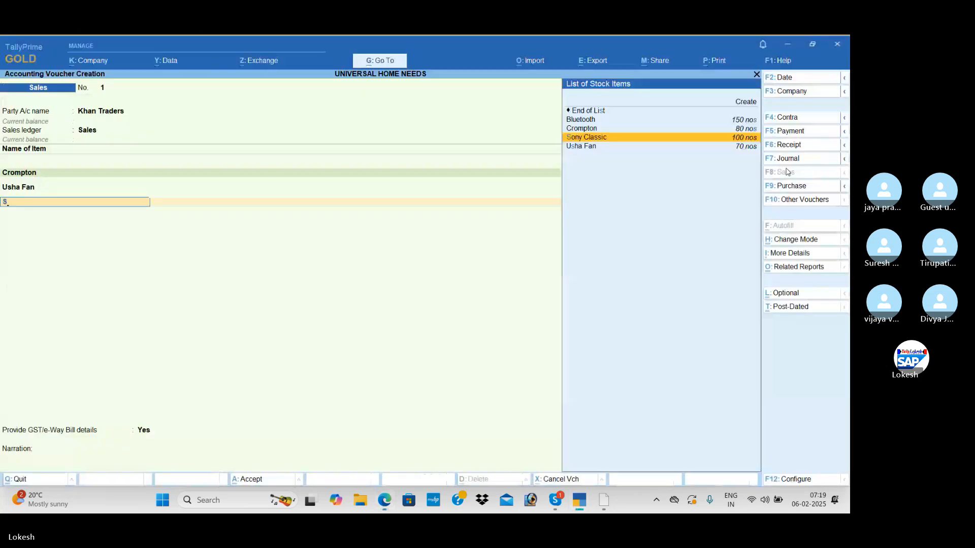
key("Return")
key("Return")
key("alt+Tab")
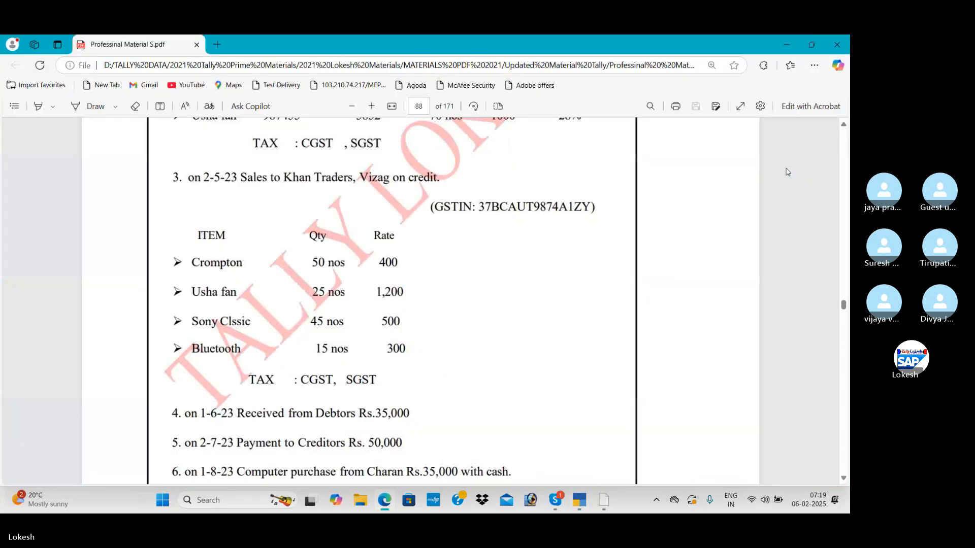
key("alt+Tab")
type("45")
key("Return")
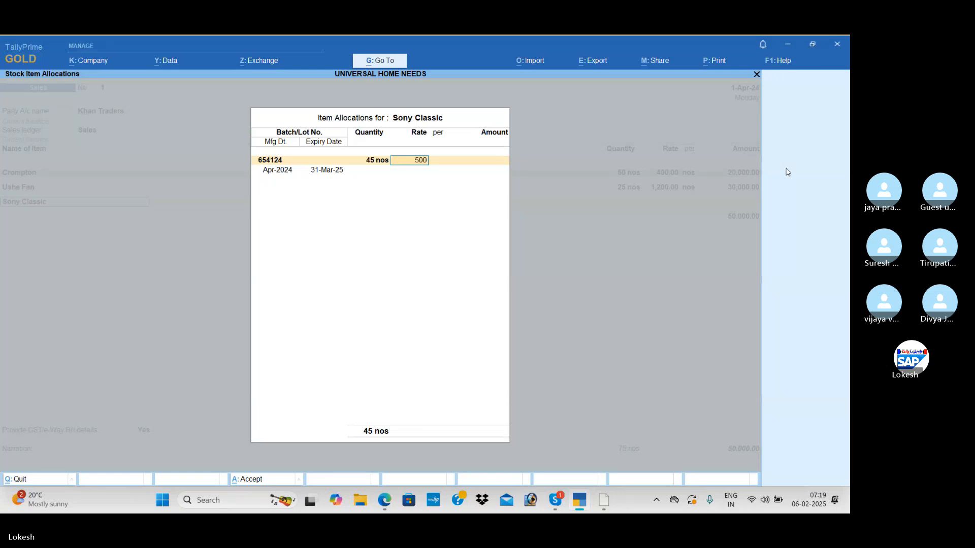
type("500")
key("Return")
key("Return")
key("Return")
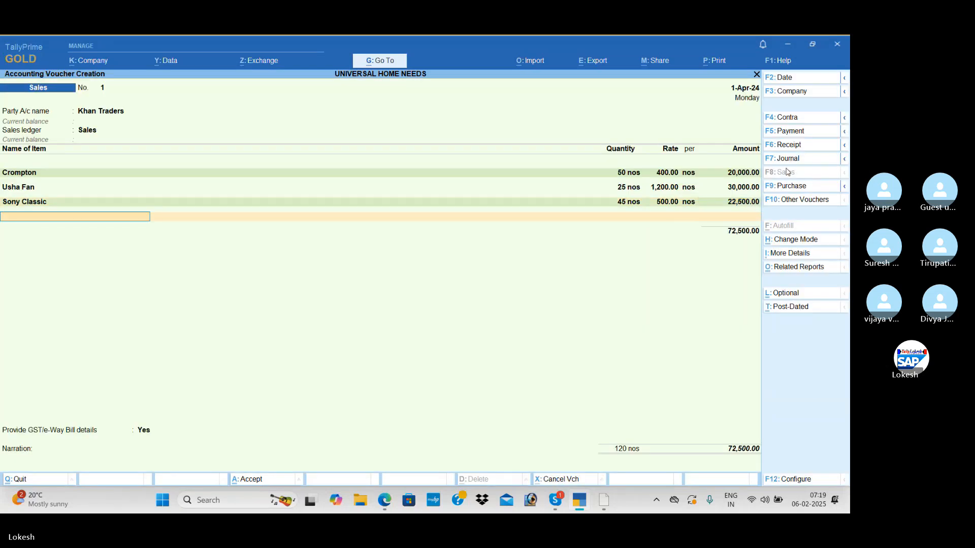
Add Bluetooth as the fourth sales item and allocate it from batch 852213.
key("alt+Tab")
key("alt+Tab")
type("b")
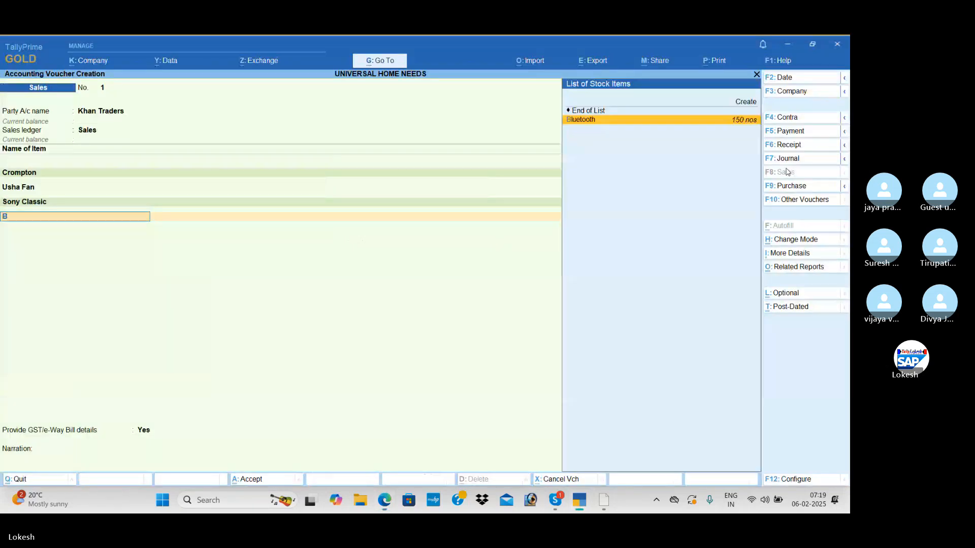
key("Return")
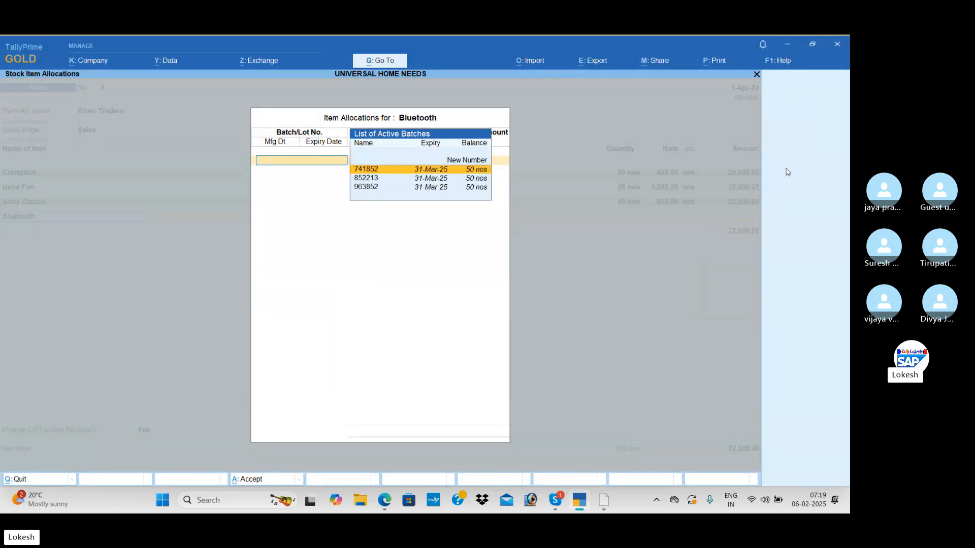
key("Down")
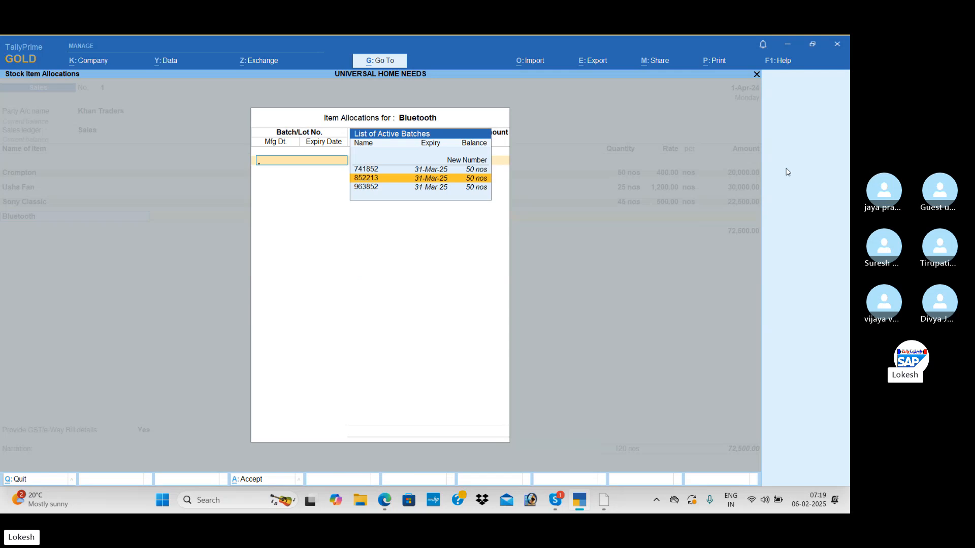
key("Return")
Enter 15 nos at a rate of 300 for the Bluetooth batch and accept the item allocation.
key("alt+Tab")
key("alt+Tab")
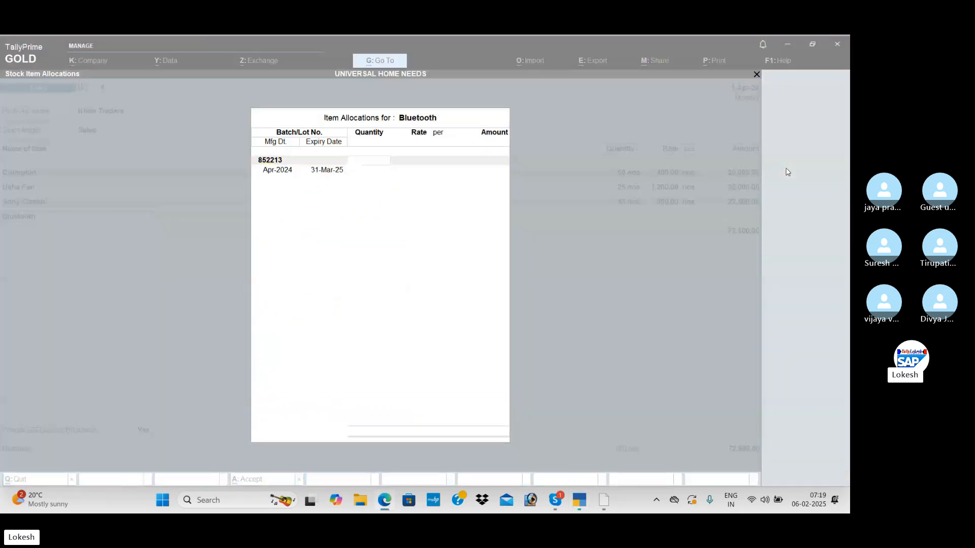
type("15")
key("Return")
type("300")
key("Return")
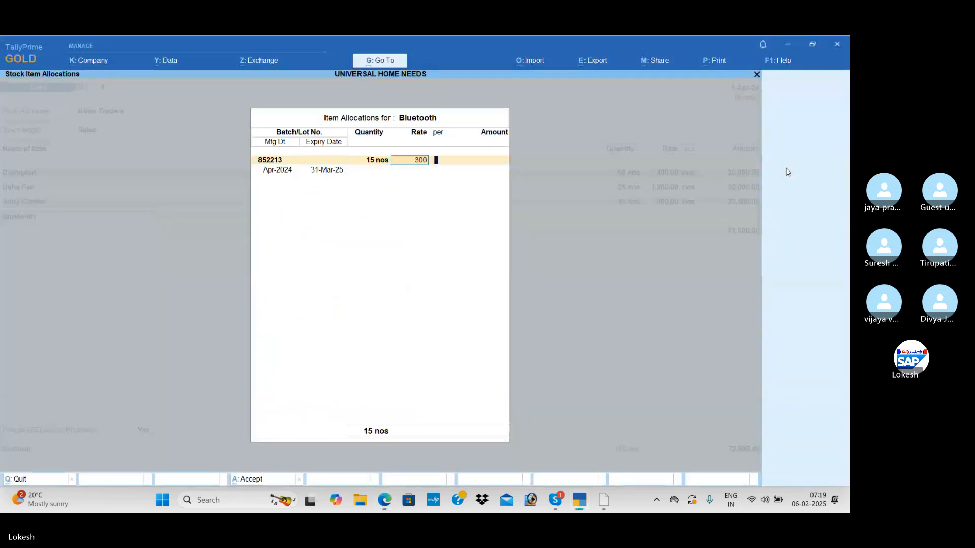
key("Return")
key("Return")
Add the CGST and SGST ledgers below the items and end the ledger list.
key("Return")
key("Return")
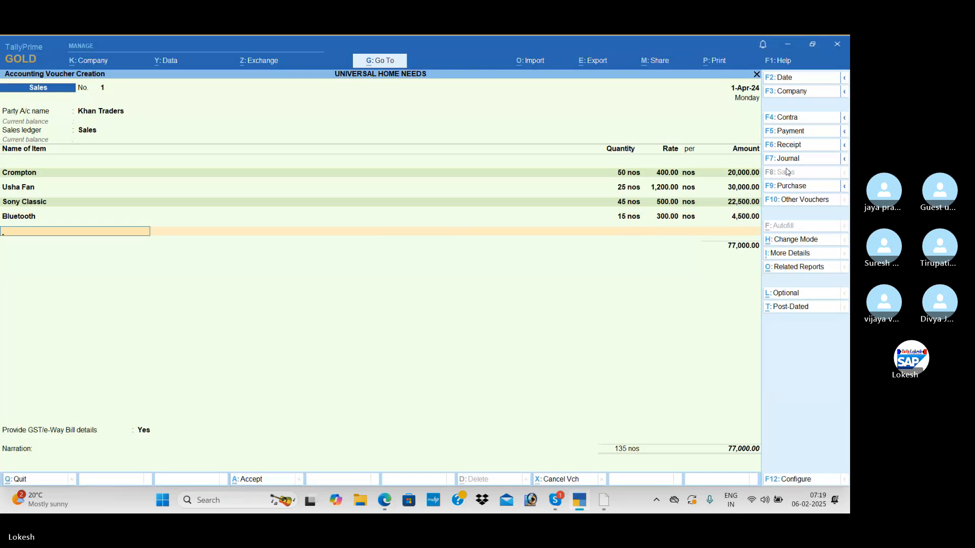
key("Return")
type("C")
key("Return")
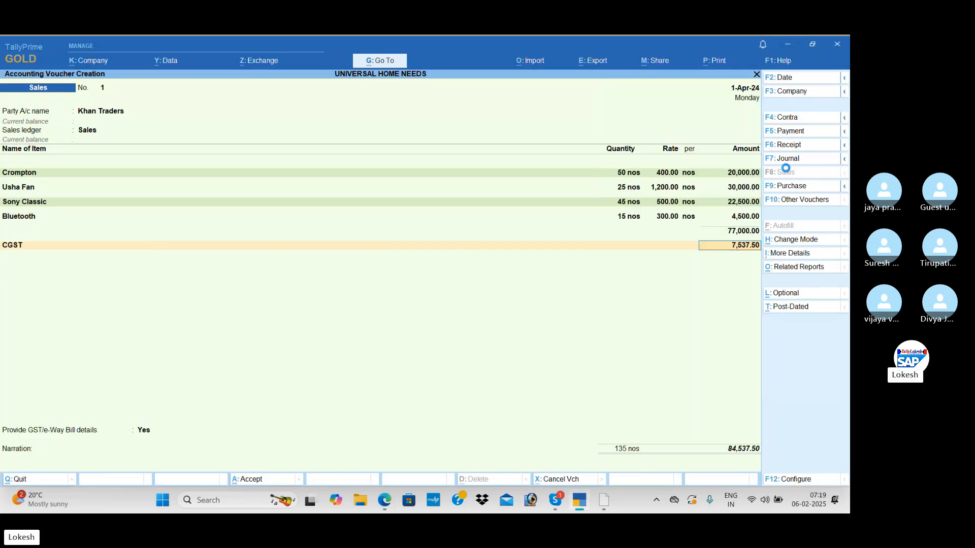
key("Return")
type("S")
Set Provide GST/e-Way Bill details to No and save the Khan Traders sales voucher.
key("Return")
key("Return")
key("Return")
key("Up")
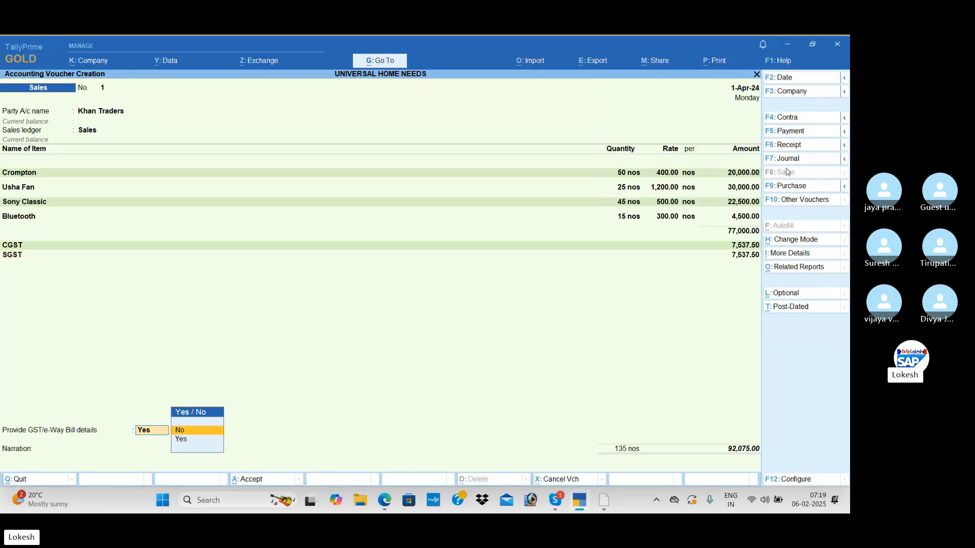
key("Return")
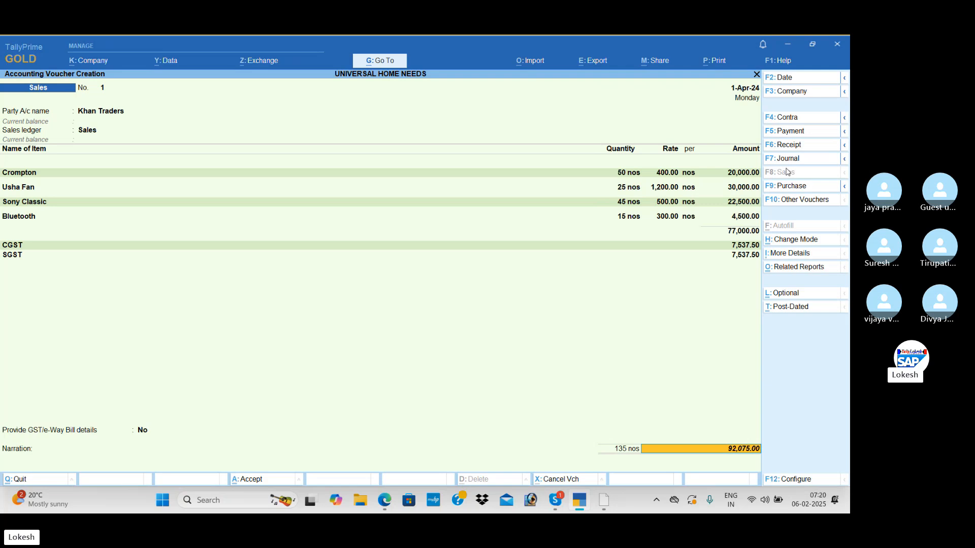
key("Return")
key("Return")
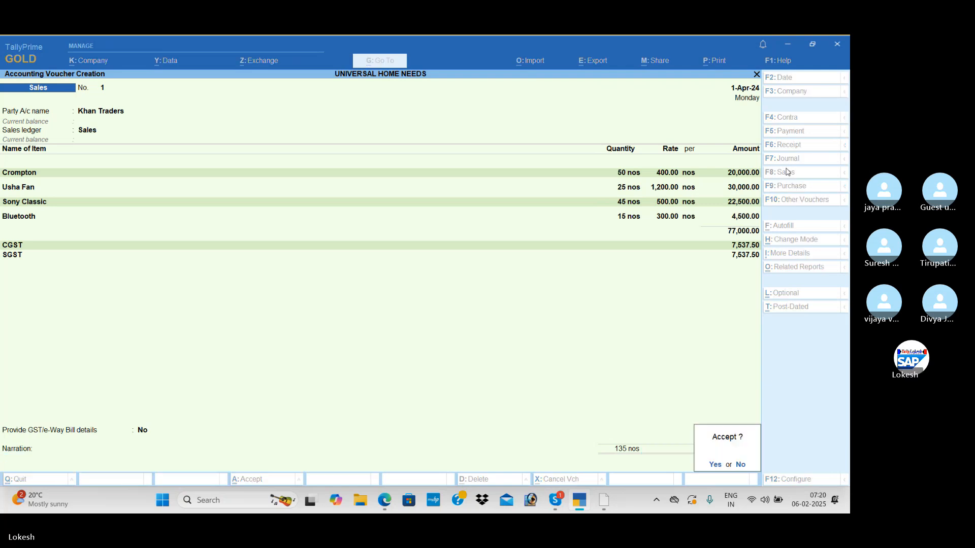
key("Return")
key("n")
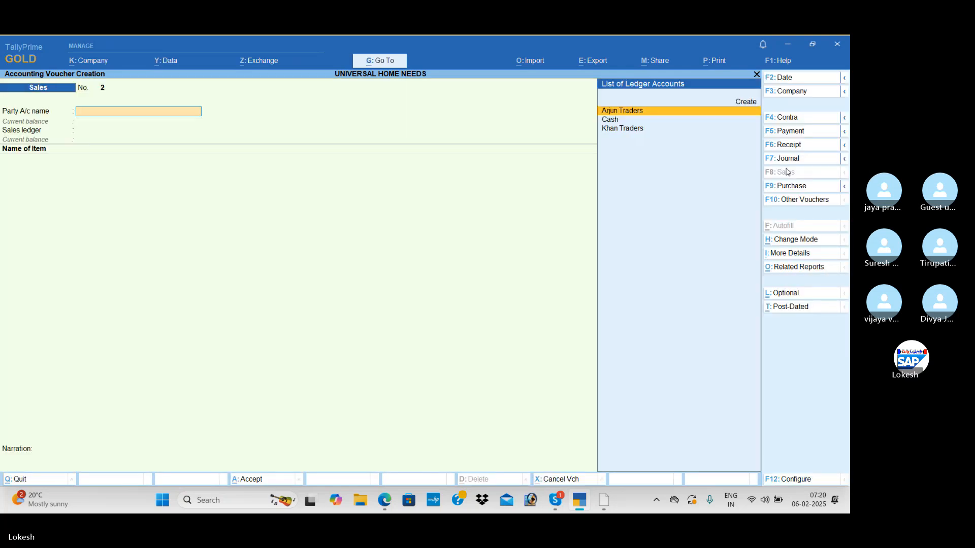
Start a receipt voucher for the amount received from debtors and credit Khan Traders.
key("alt+Tab")
scroll(807, 148, "down", 4)
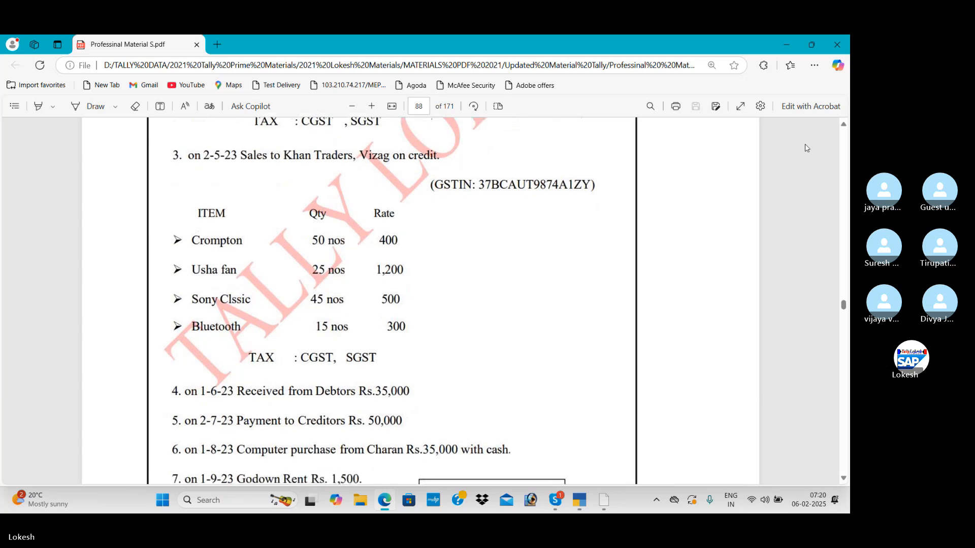
key("alt+Tab")
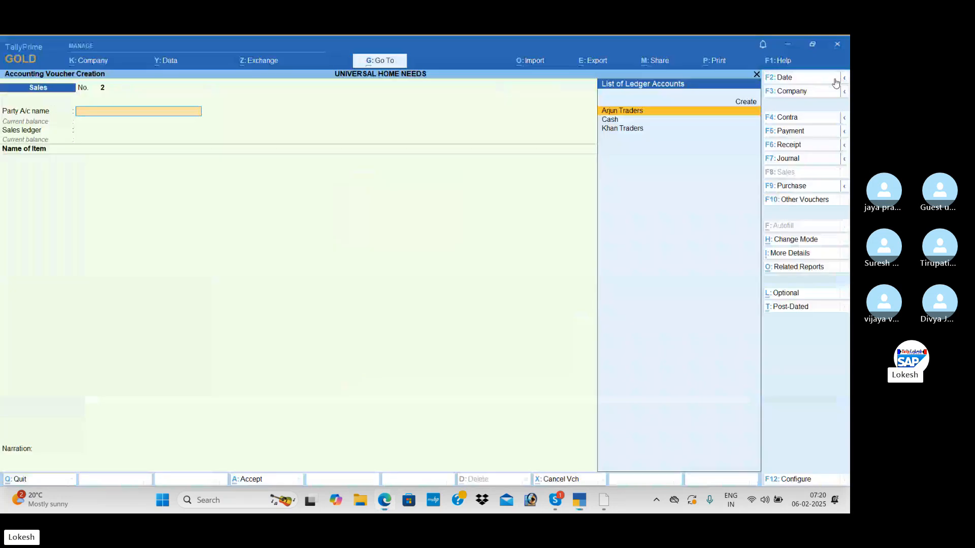
left_click(789, 146)
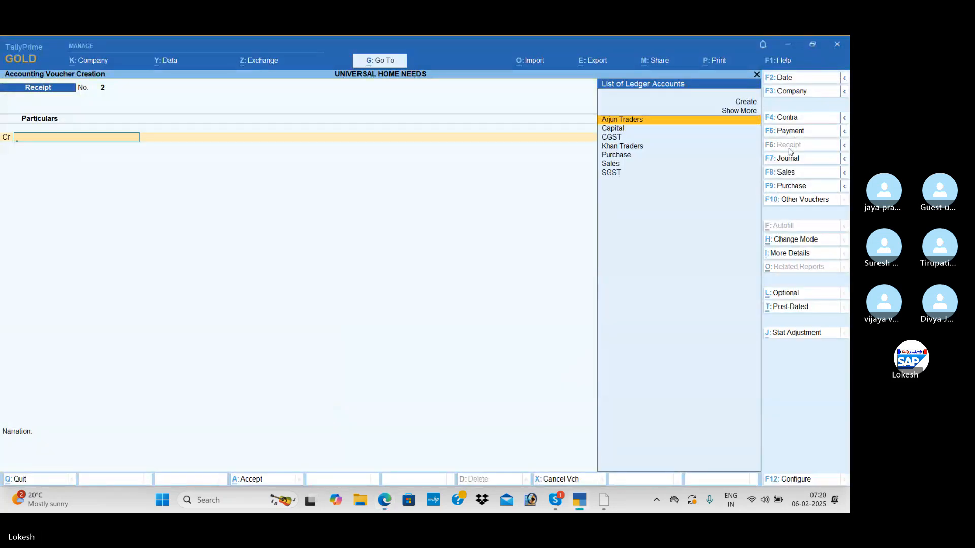
key("alt+Tab")
key("alt+Tab")
key("Down")
key("Down")
key("Down")
key("Return")
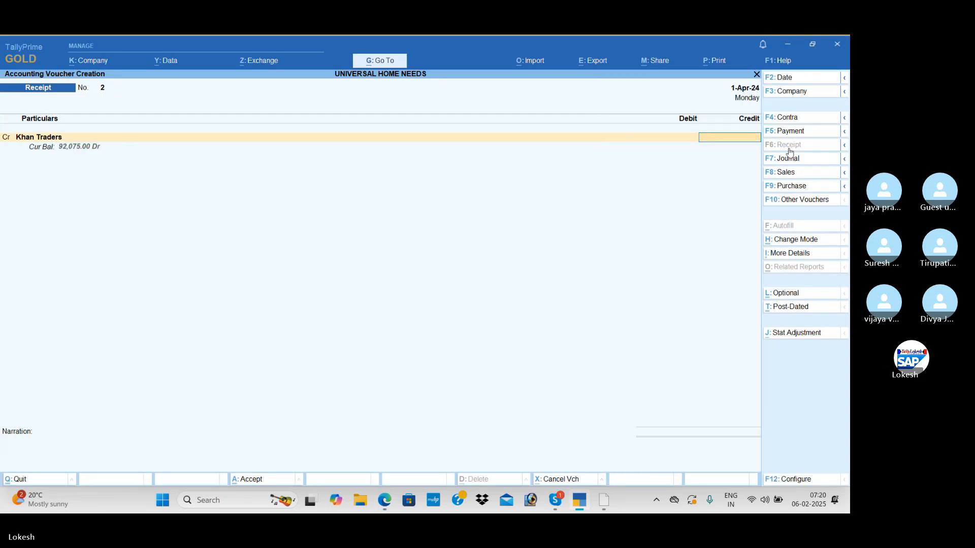
Enter 35,000 against Khan Traders, debit Cash and save the receipt voucher.
key("alt+Tab")
key("alt+Tab")
key("Return")
key("Return")
key("Down")
key("Down")
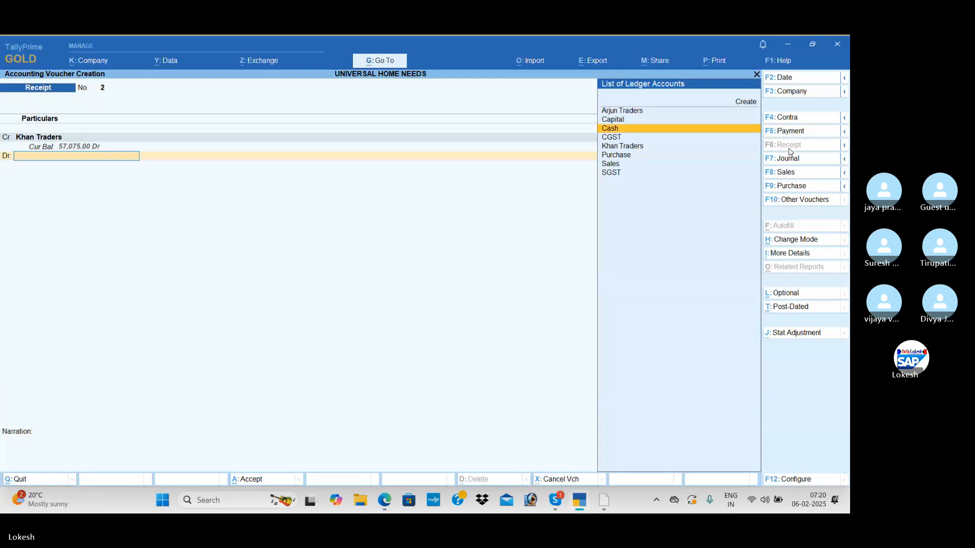
key("Return")
key("Return")
key("Return")
key("Return")
Start a payment voucher for the creditors' payment and debit Arjun Traders with 50,000.
key("alt+Tab")
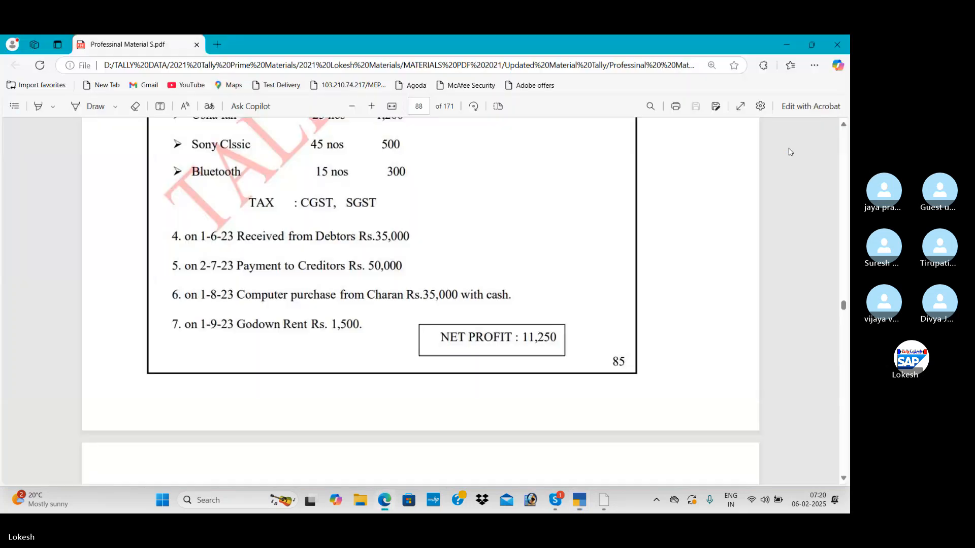
key("alt+Tab")
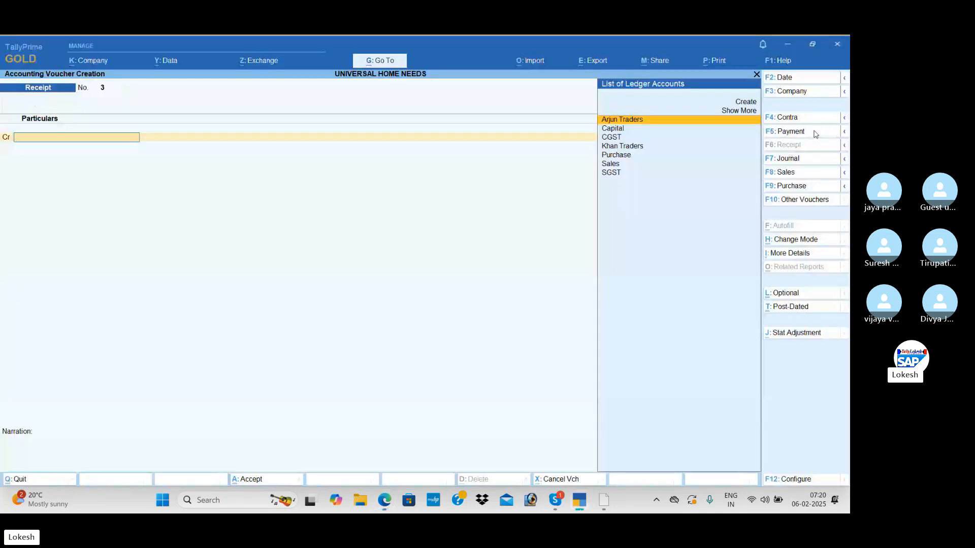
left_click(812, 131)
key("Return")
key("alt+Tab")
key("alt+Tab")
type("5")
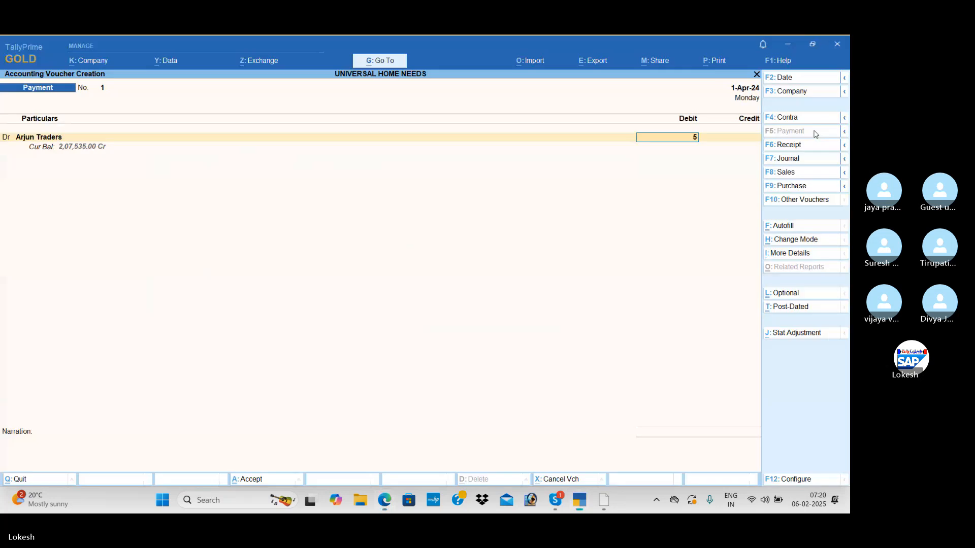
type("0,000")
key("Return")
Credit Cash for the Arjun Traders payment and save the voucher.
key("Down")
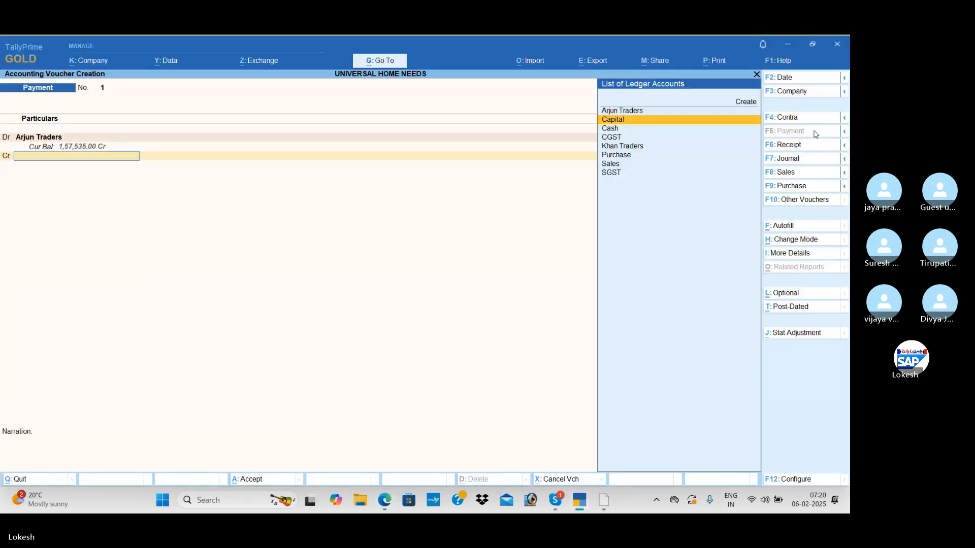
key("Return")
key("Return")
key("Return")
key("Return")
Create the ledger Computer' under Fixed Assets from the new payment voucher and accept it.
key("alt+Tab")
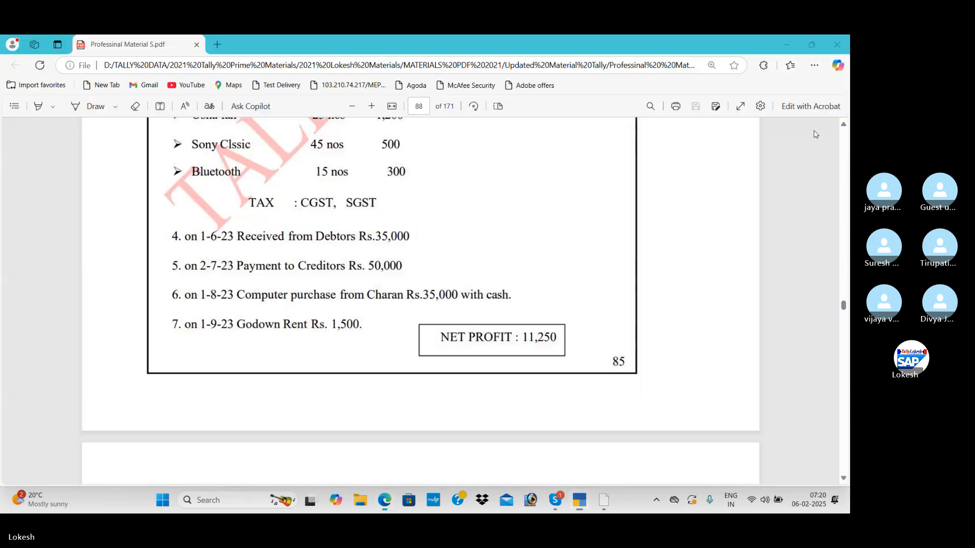
key("alt+Tab")
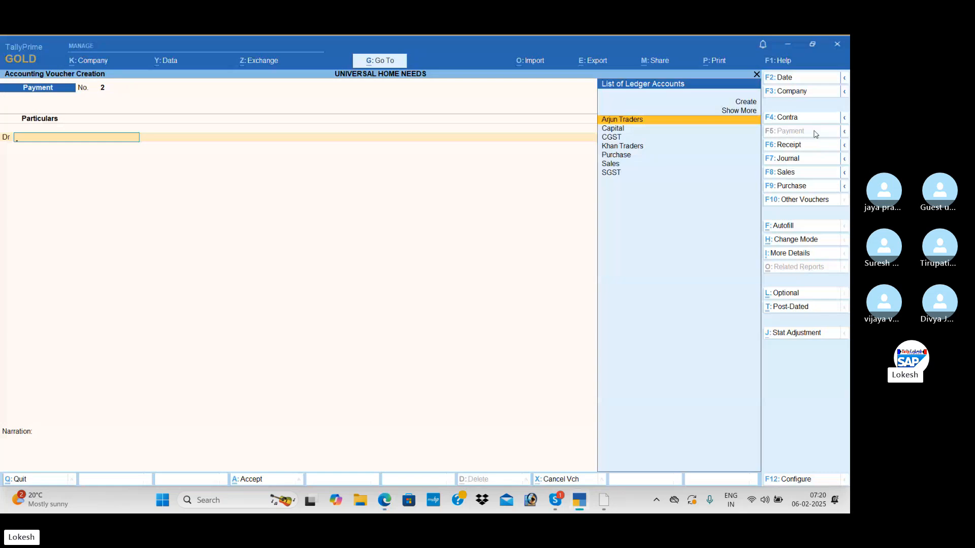
key("alt+c")
type("Com")
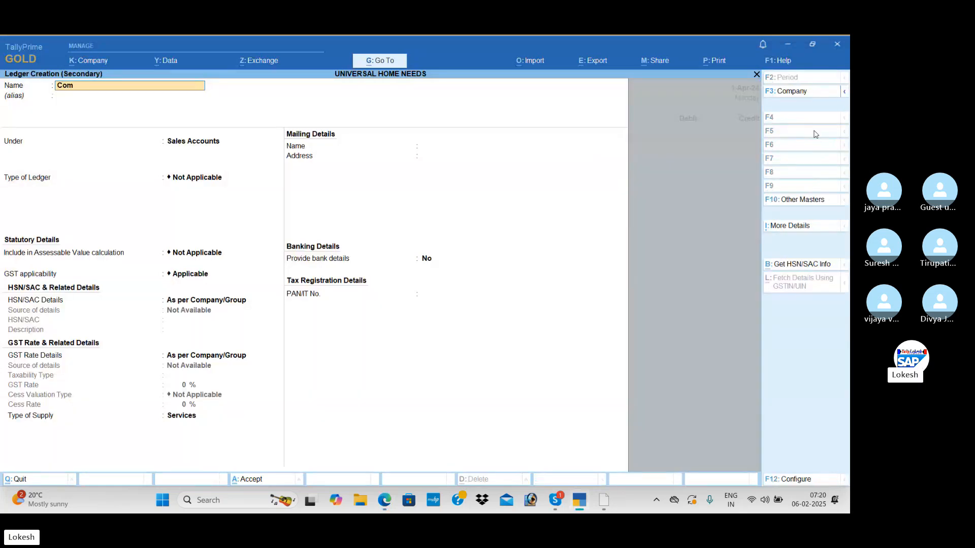
type("puter'")
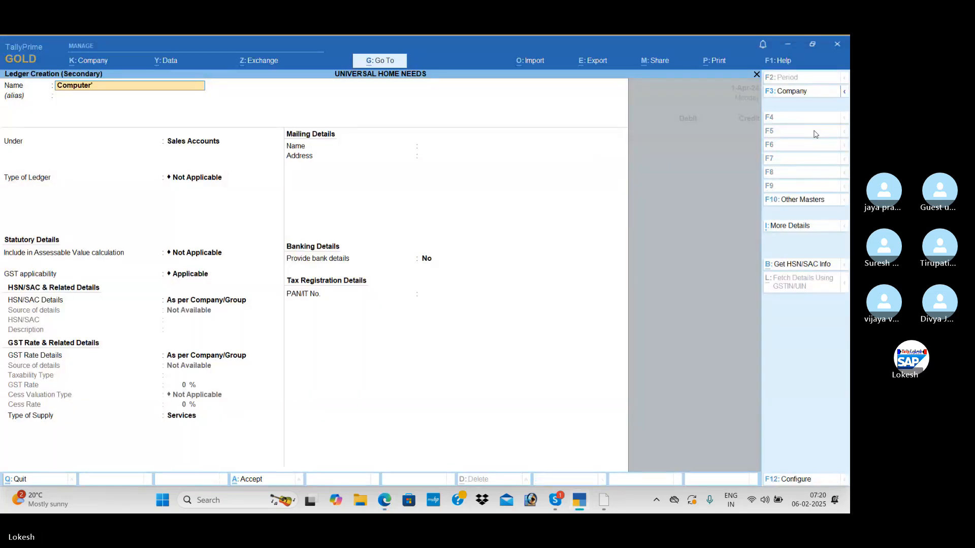
key("Return")
key("Return")
type("f")
key("Return")
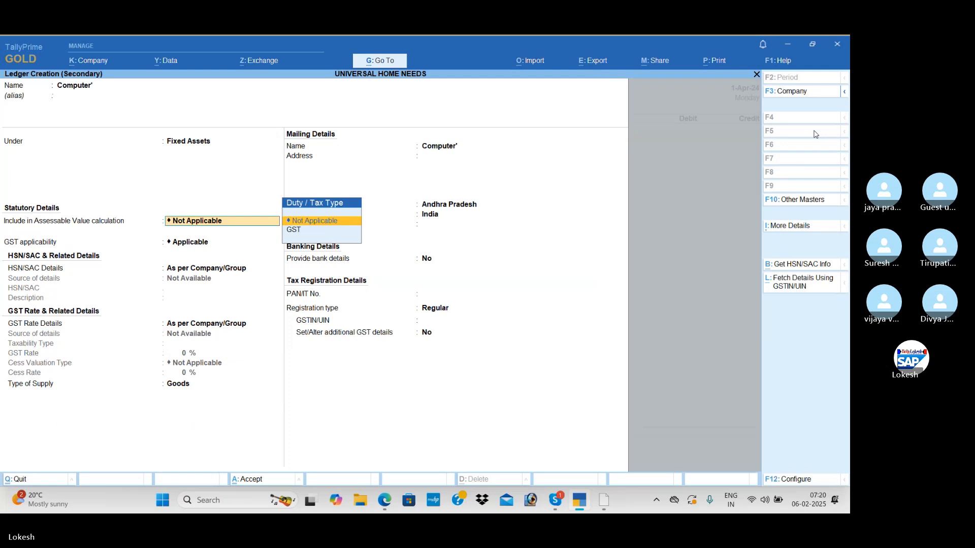
key("ctrl+a")
Debit the Computer' ledger with 35,000, credit Cash and save the payment voucher.
key("alt+Tab")
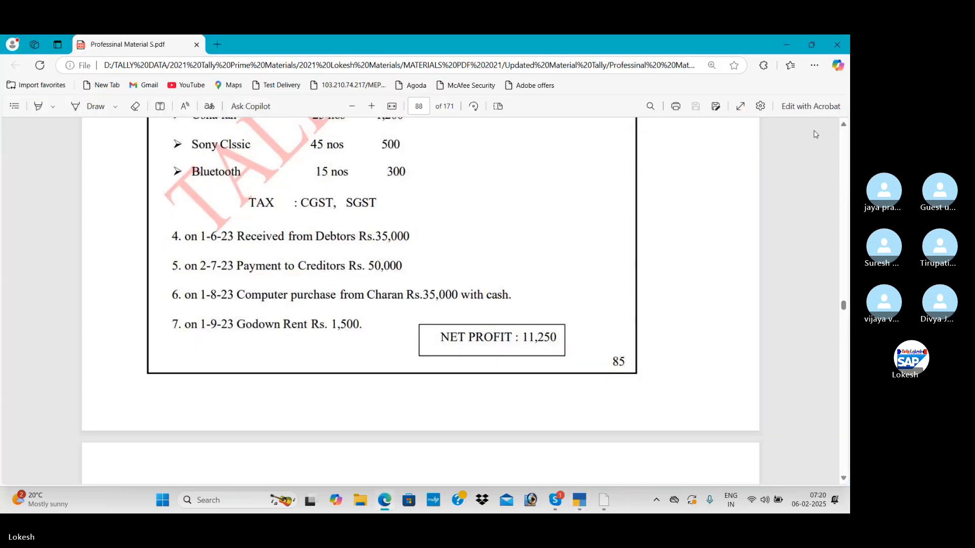
key("alt+Tab")
type("3")
key("Return")
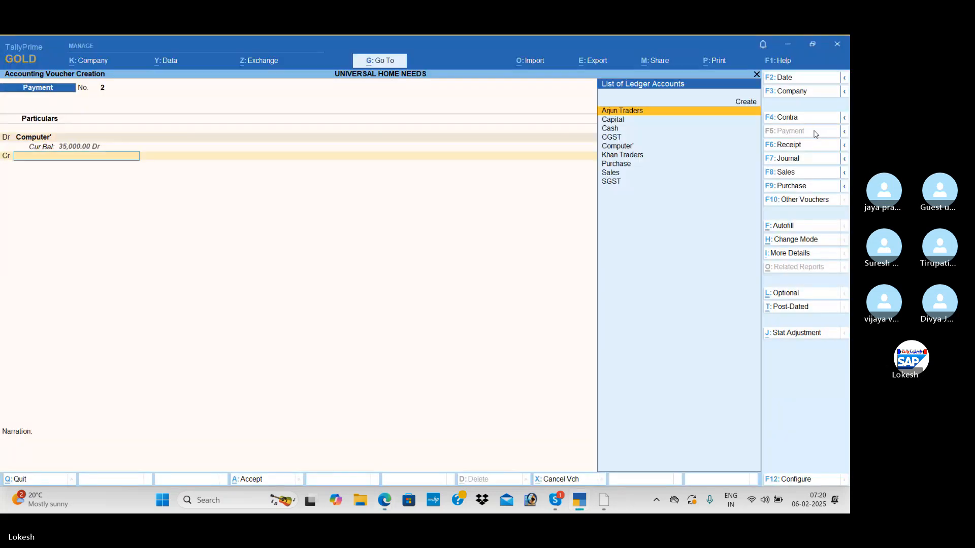
key("Down")
key("Return")
key("Return")
key("Return")
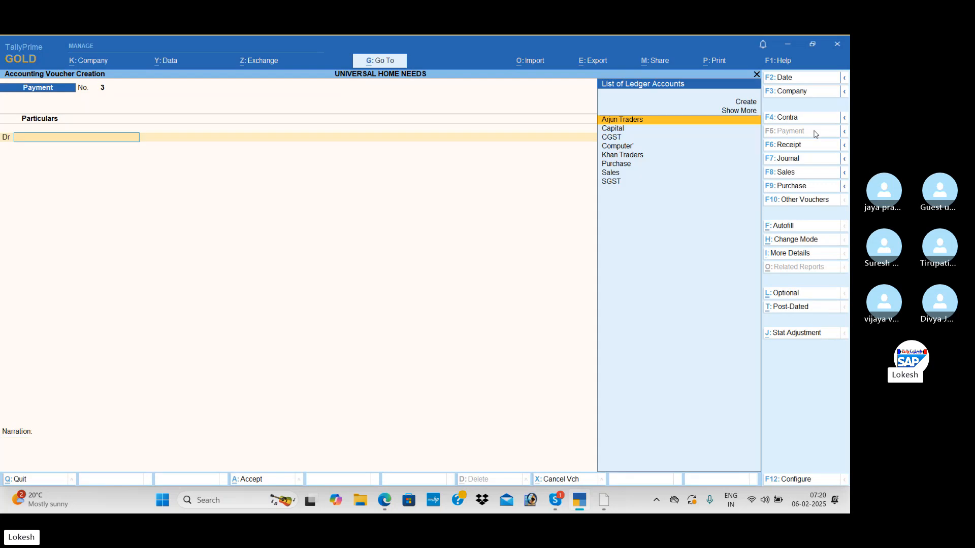
Create the ledger Godown Rent under Direct Expenses from the next payment voucher and accept it.
key("alt+Tab")
key("alt+Tab")
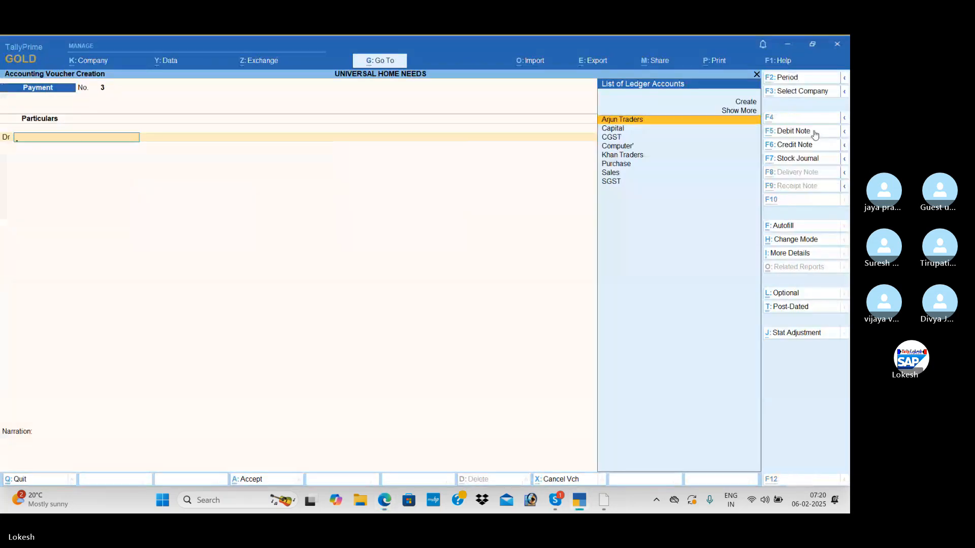
key("alt+c")
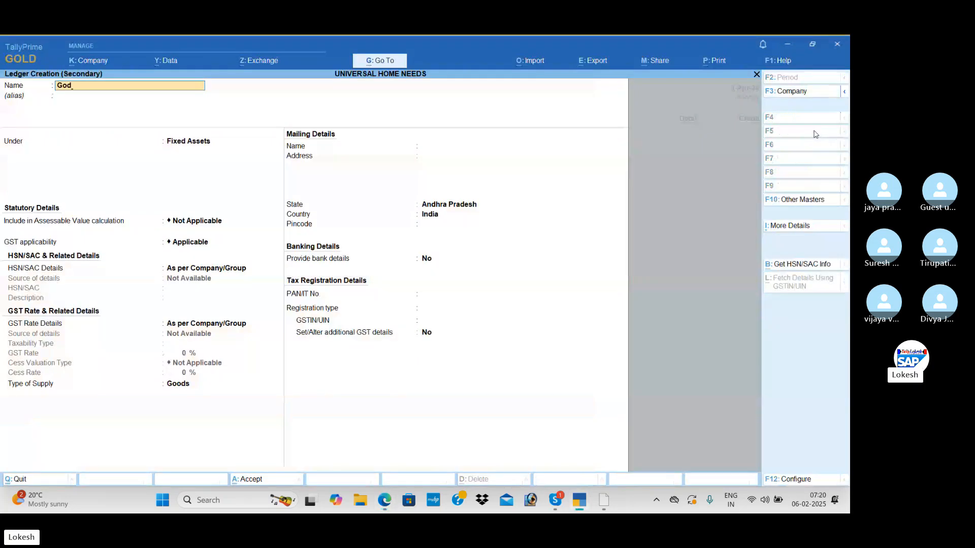
type("Godown Rent")
key("Return")
key("Return")
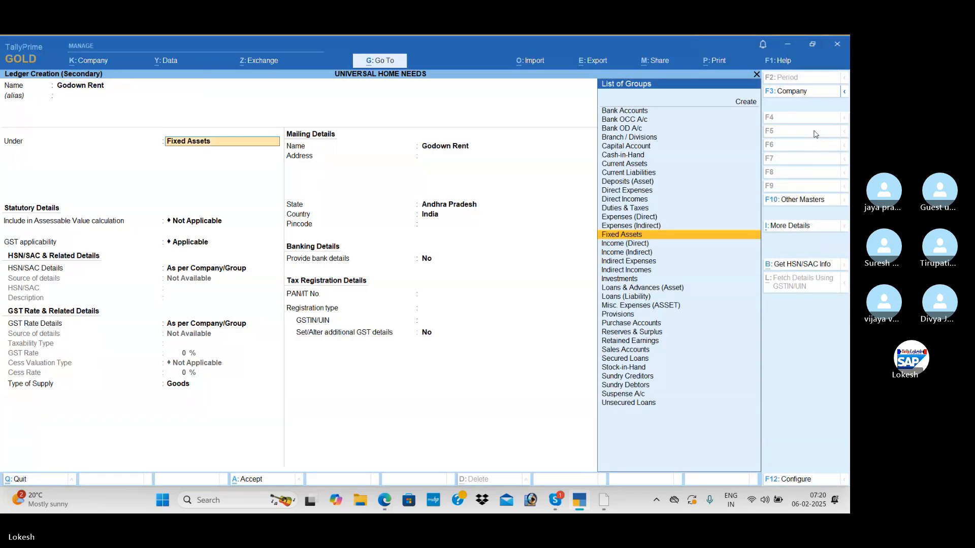
type("Dir")
key("Return")
key("ctrl+a")
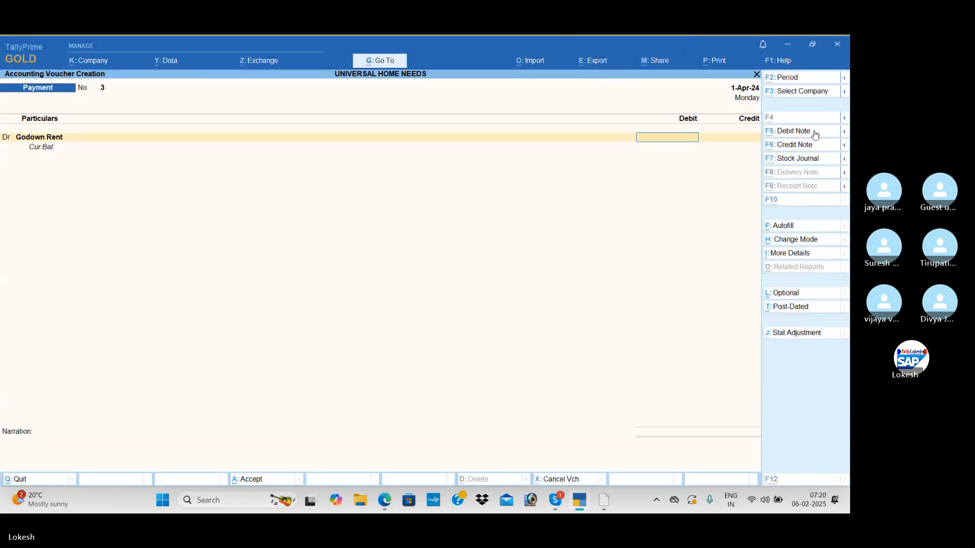
Debit Godown Rent with 1,500, credit Cash and save the payment voucher.
key("alt+Tab")
key("alt+Tab")
type("1")
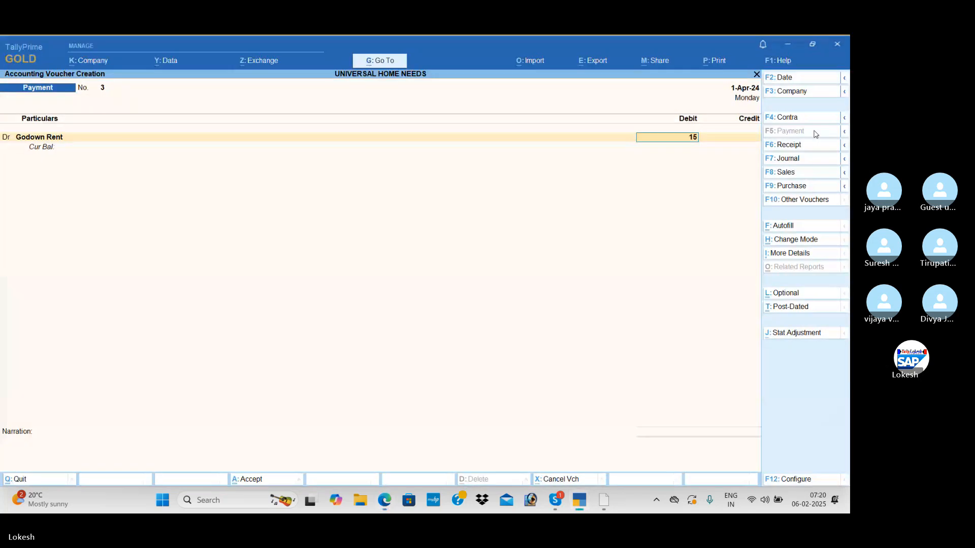
key("Return")
key("Down")
key("Down")
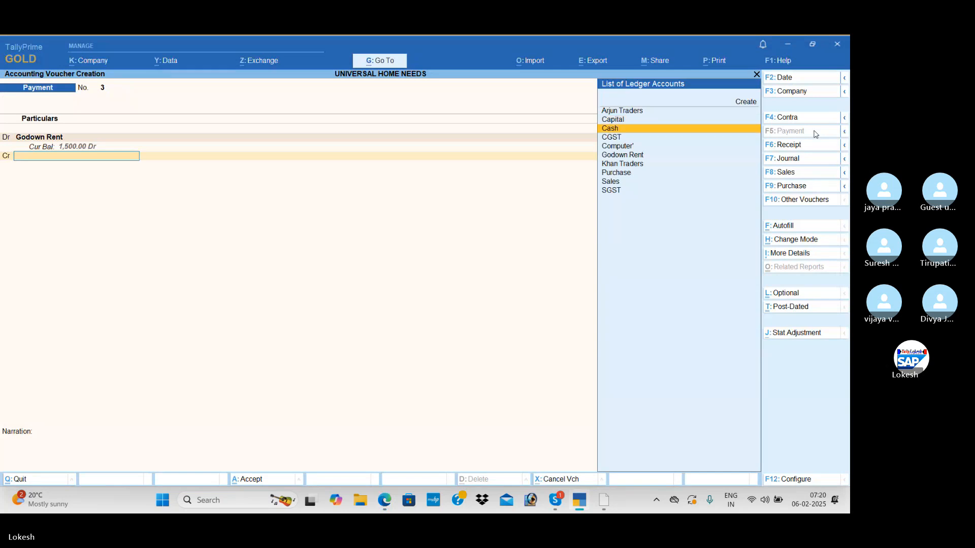
key("Return")
key("Return")
key("Return")
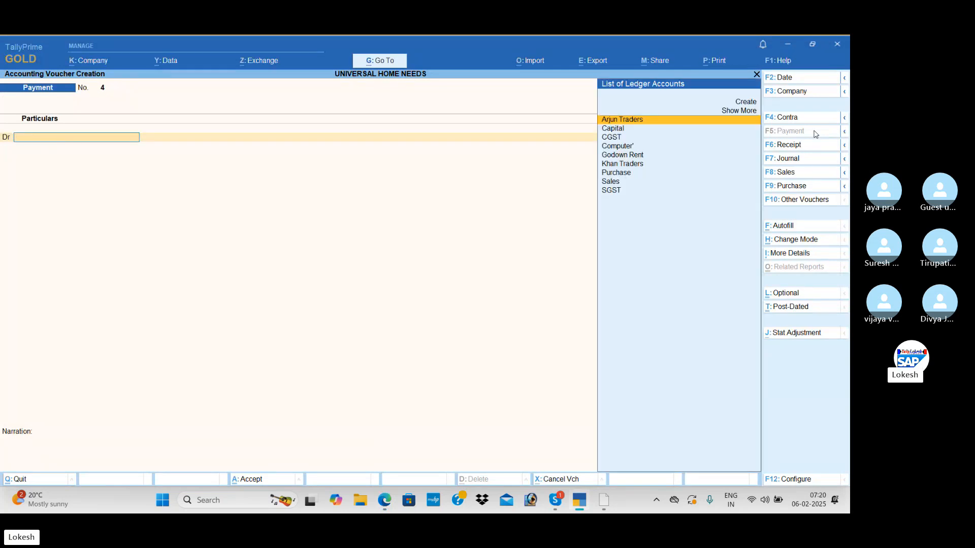
Leave voucher entry and open the Day Book to review the recorded vouchers.
key("Escape")
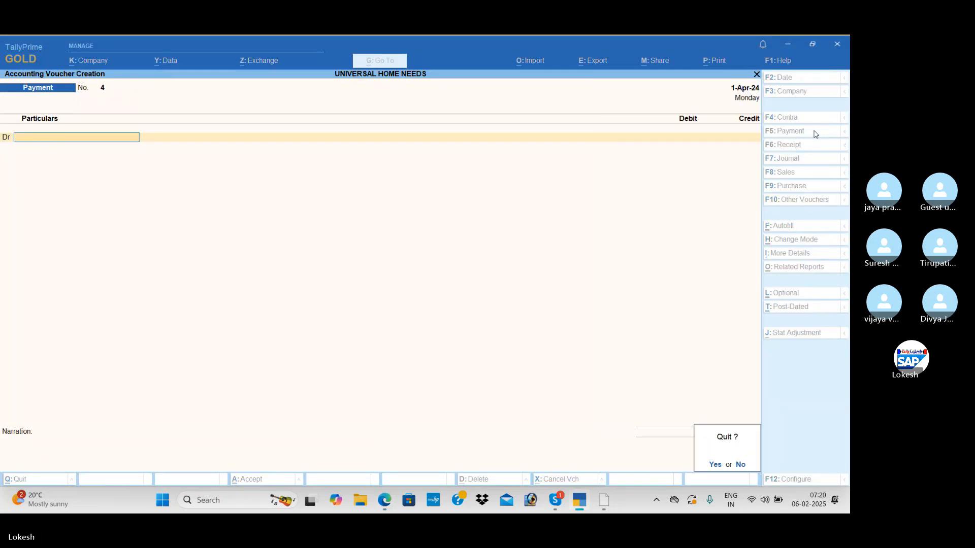
key("Return")
key("Return")
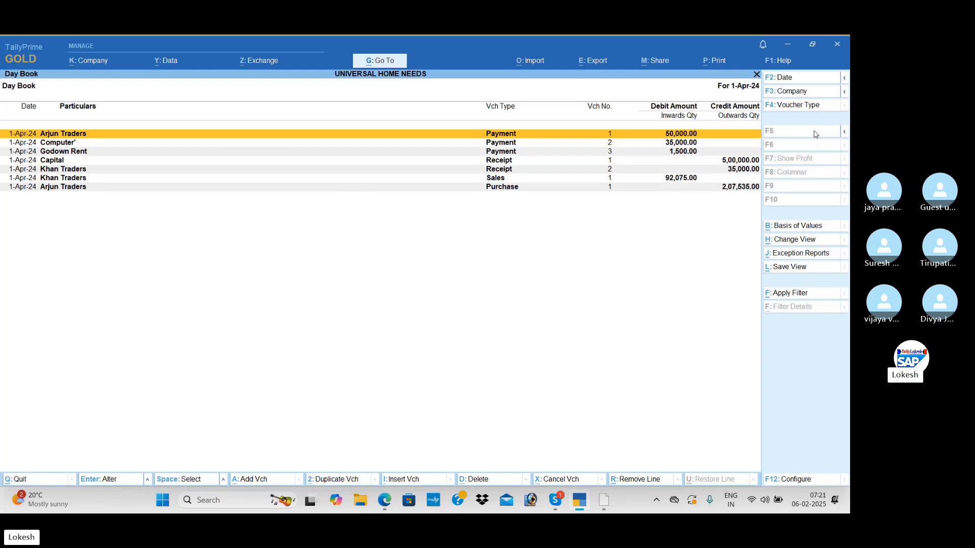
Open the Profit & Loss A/c in detailed view and compare its nett profit with the exercise's stated figure.
key("Escape")
key("Down")
key("Down")
key("Down")
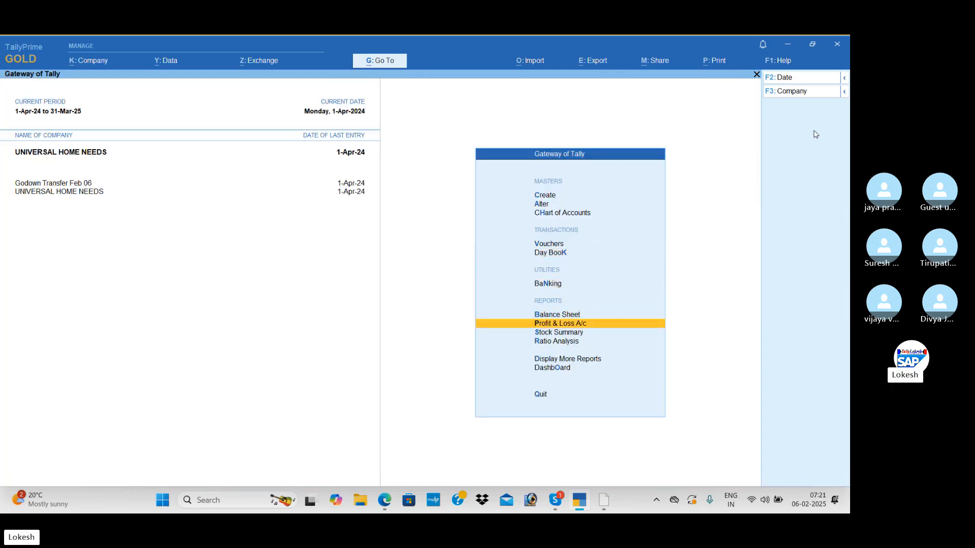
key("Return")
key("alt+F5")
key("Down")
key("Down")
key("Down")
key("Down")
key("Down")
key("Down")
key("Down")
key("Down")
key("Down")
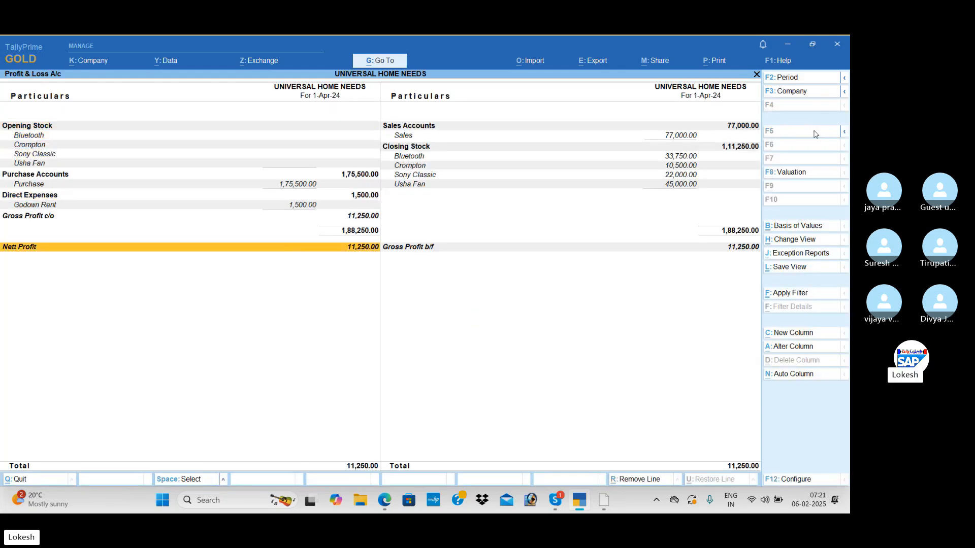
key("alt+Tab")
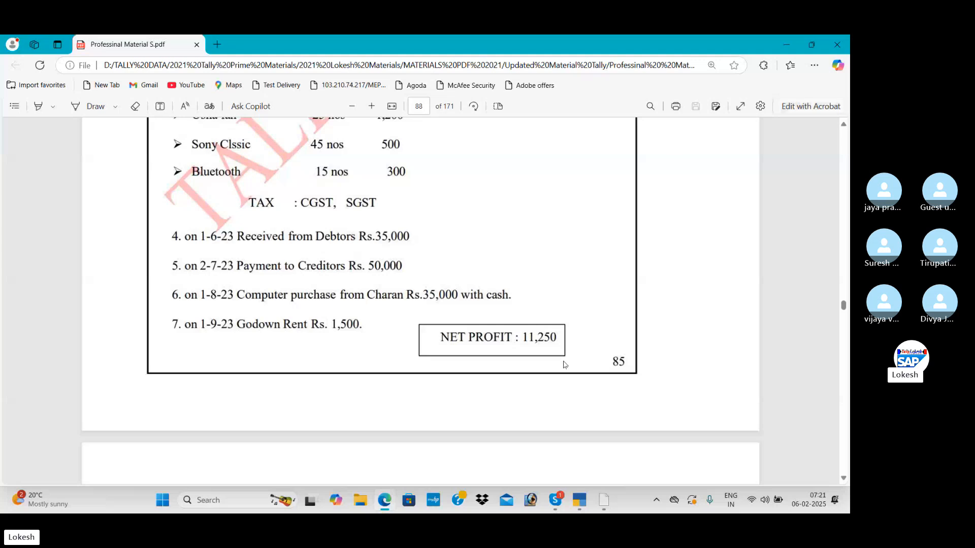
key("alt+Tab")
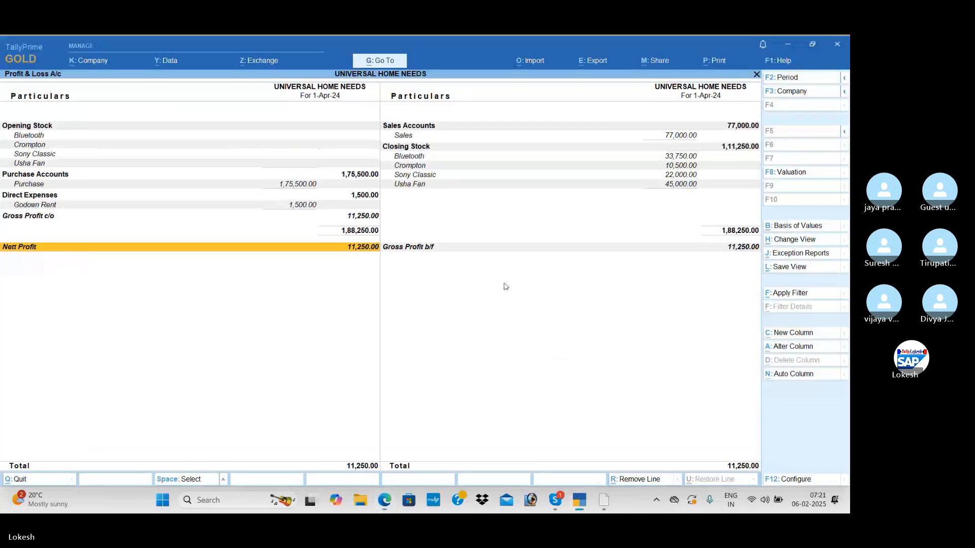
Open the Stock Summary and set Show Goods Inwards and Show Goods Outwards to Yes.
key("Escape")
key("Down")
key("Return")
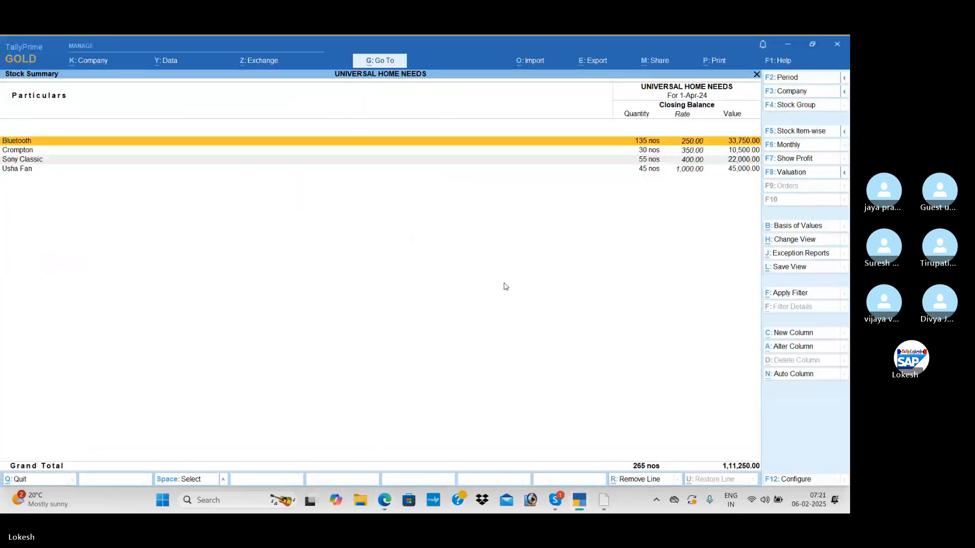
left_click(795, 479)
key("Down")
key("Down")
key("Down")
key("Down")
key("Down")
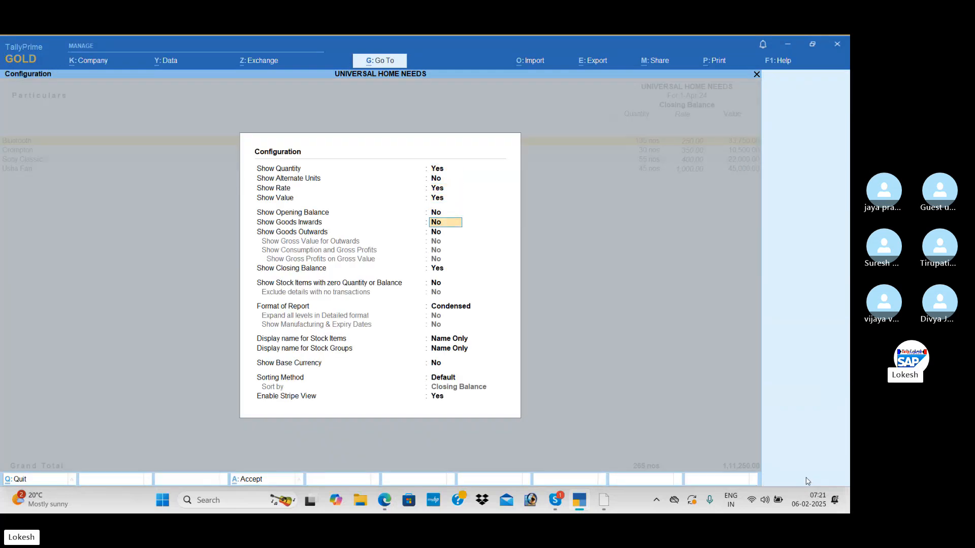
key("y")
key("y")
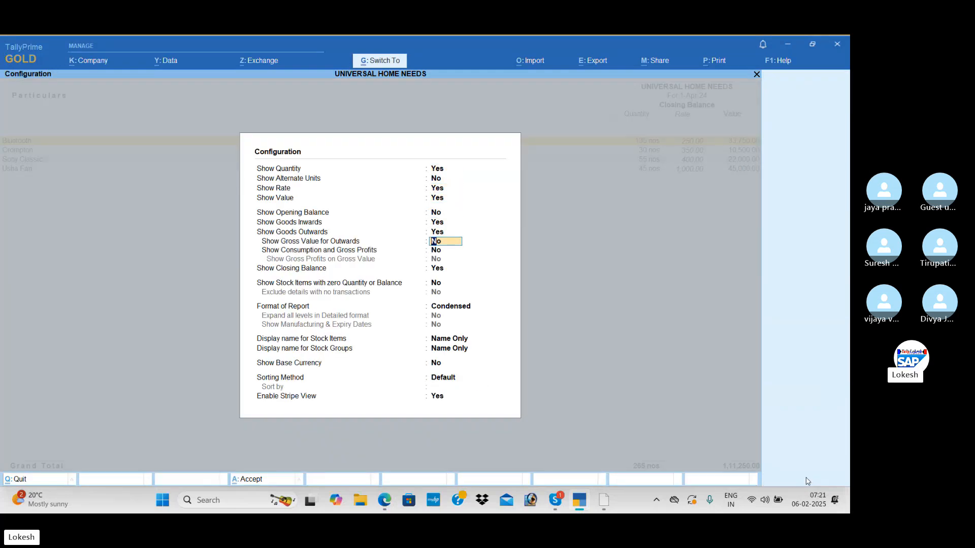
key("ctrl+a")
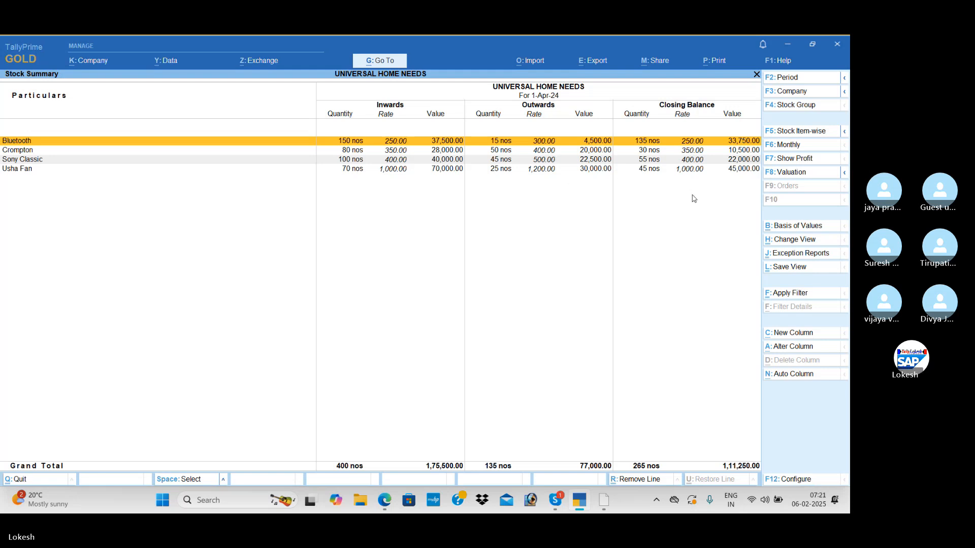
Leave the Stock Summary and open the Dashboard to view the company's overall figures.
key("Escape")
key("Down")
key("Down")
key("Down")
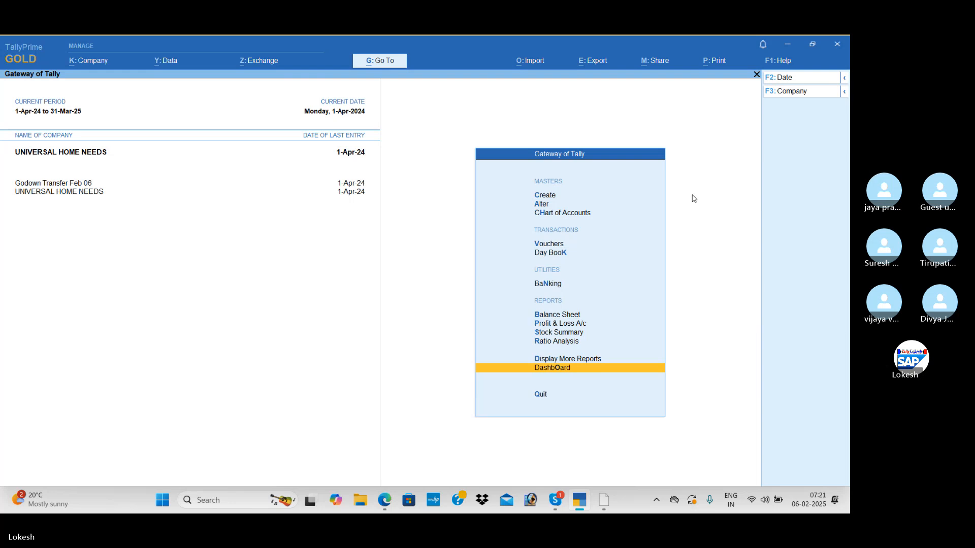
key("Return")
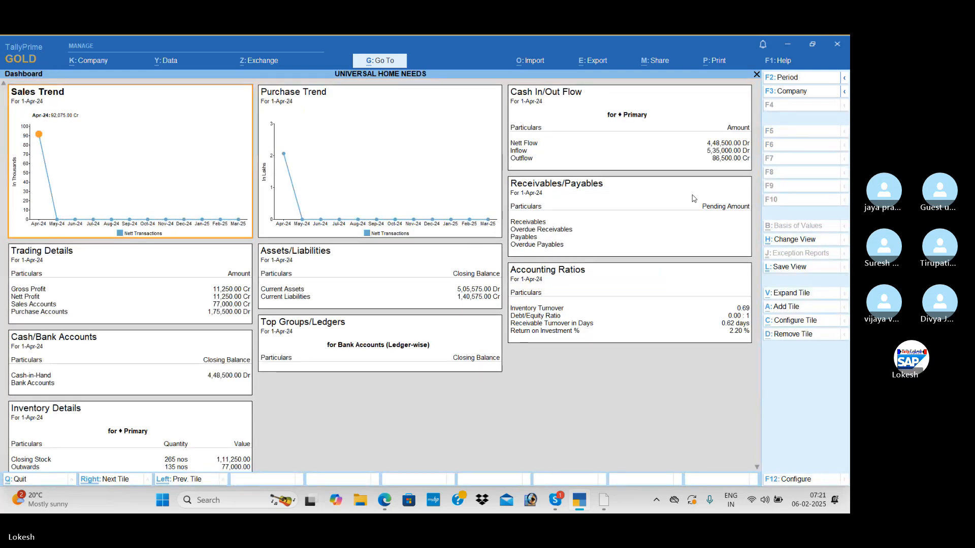
key("Escape")
Open the Trial Balance from the additional reports and expand it to the detailed view.
key("Up")
key("Return")
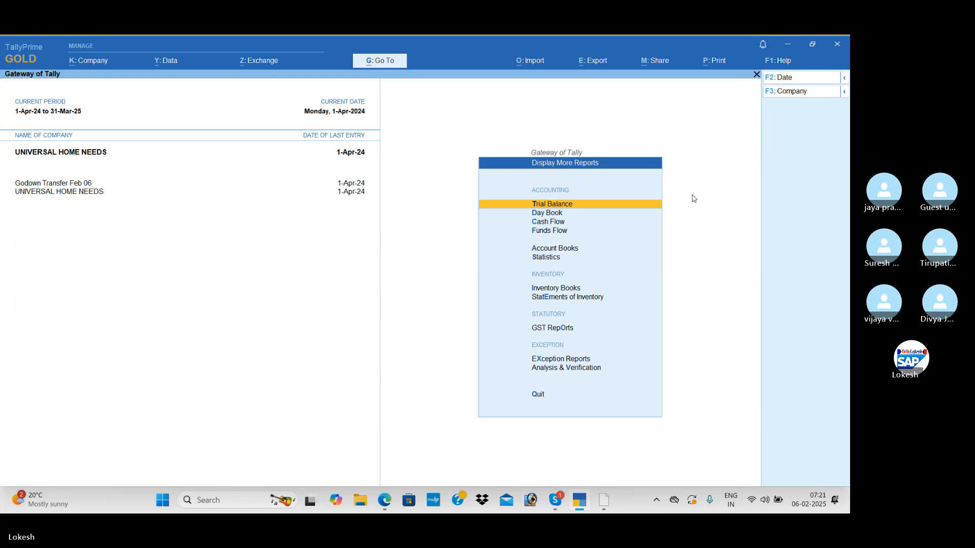
key("Return")
key("alt+F5")
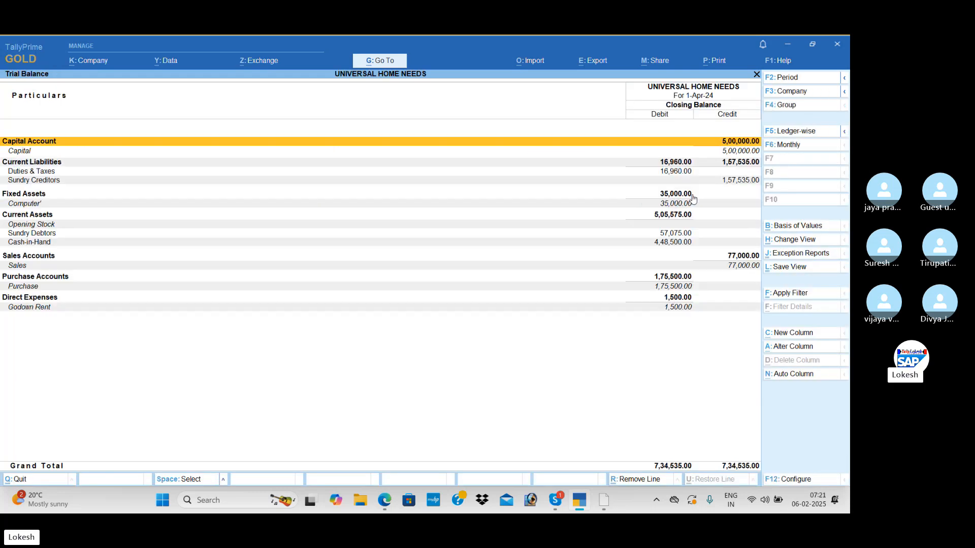
key("Escape")
Open the Cash/Bank Book(s) from Account Books to check the cash balance.
key("Down")
key("Down")
key("Down")
key("Down")
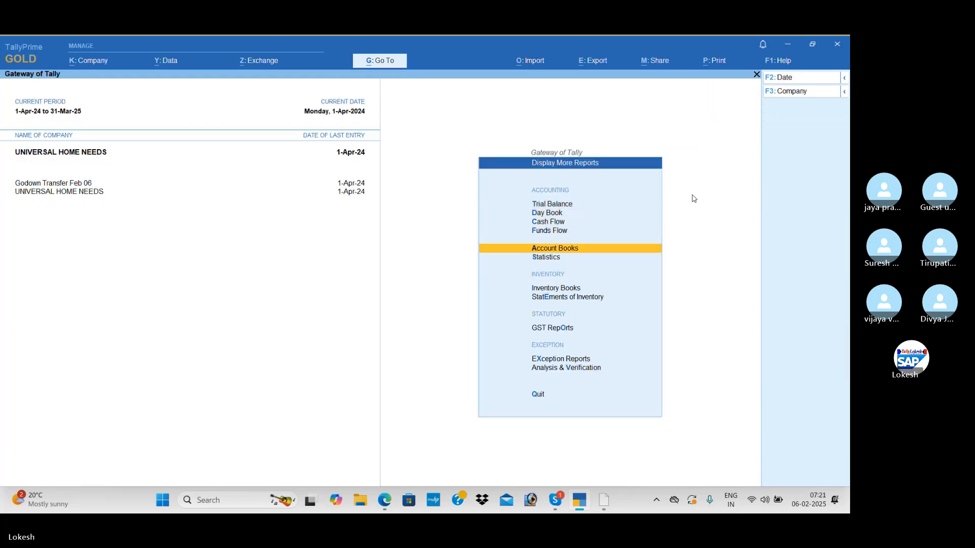
key("Return")
key("Down")
key("Up")
key("Return")
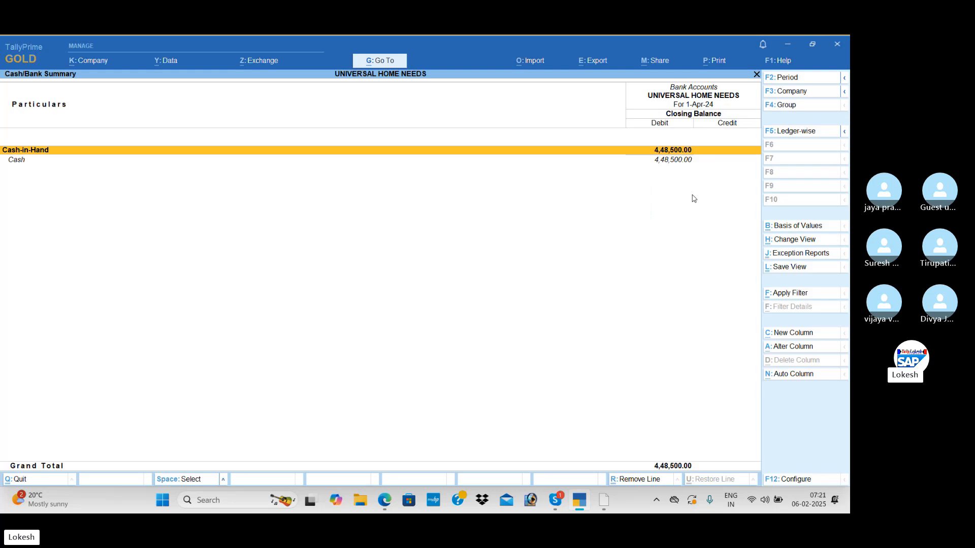
key("Escape")
View the Purchase Register and the Sales Register in Account Books.
key("Down")
key("Down")
key("Down")
key("Down")
key("Down")
key("Down")
key("Down")
key("Down")
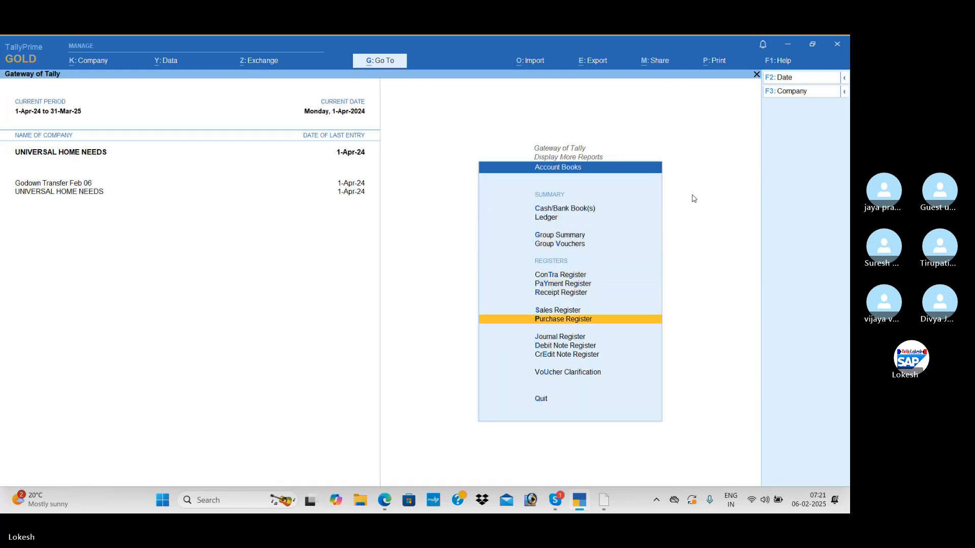
key("Return")
key("Escape")
key("Return")
key("Escape")
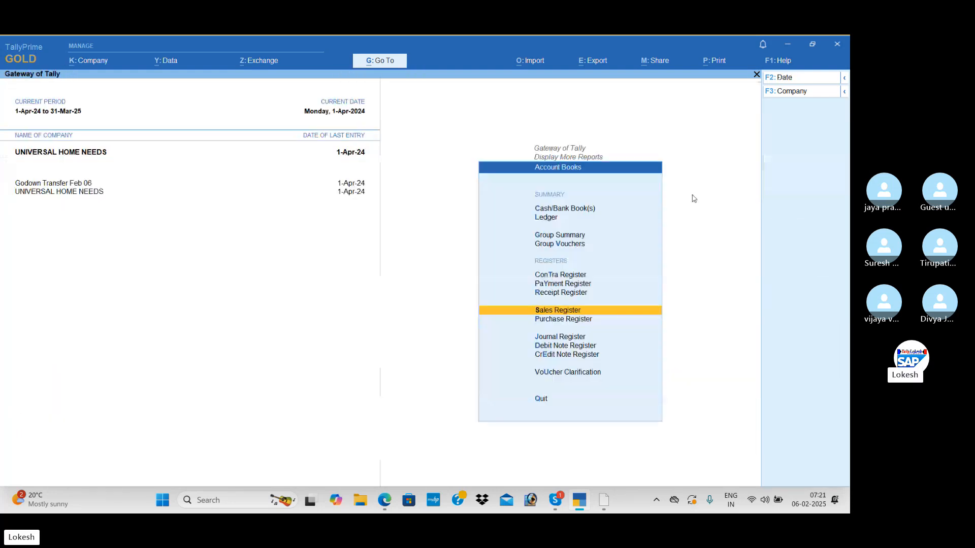
Open the Receipt Register and view its April vouchers.
key("Up")
key("Up")
key("Return")
Open the Payment Register and view its April vouchers.
key("Return")
key("Escape")
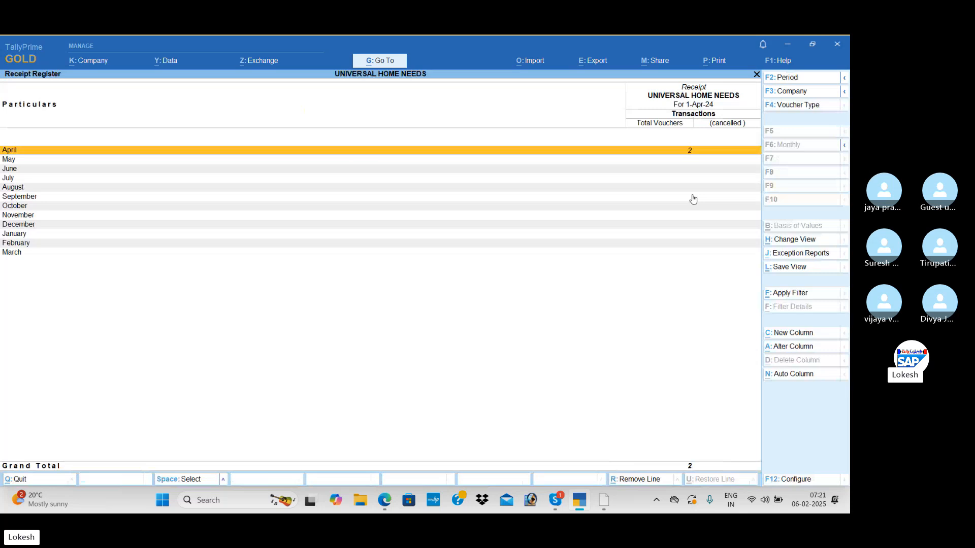
key("Escape")
key("Up")
key("Return")
key("Return")
key("Escape")
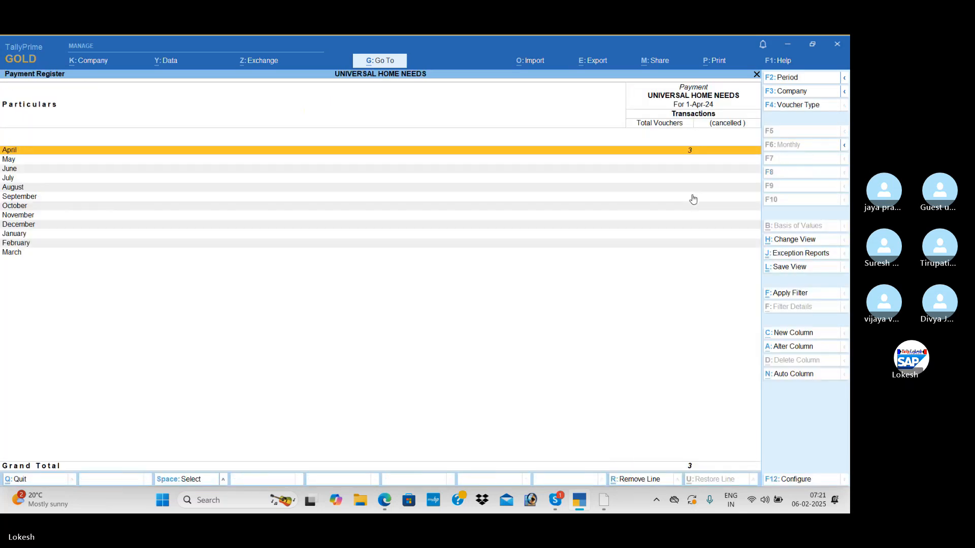
key("Escape")
key("Escape")
Open the Batch report in Inventory Books for Bluetooth and view the vouchers of batches 852213 and 741852.
key("Down")
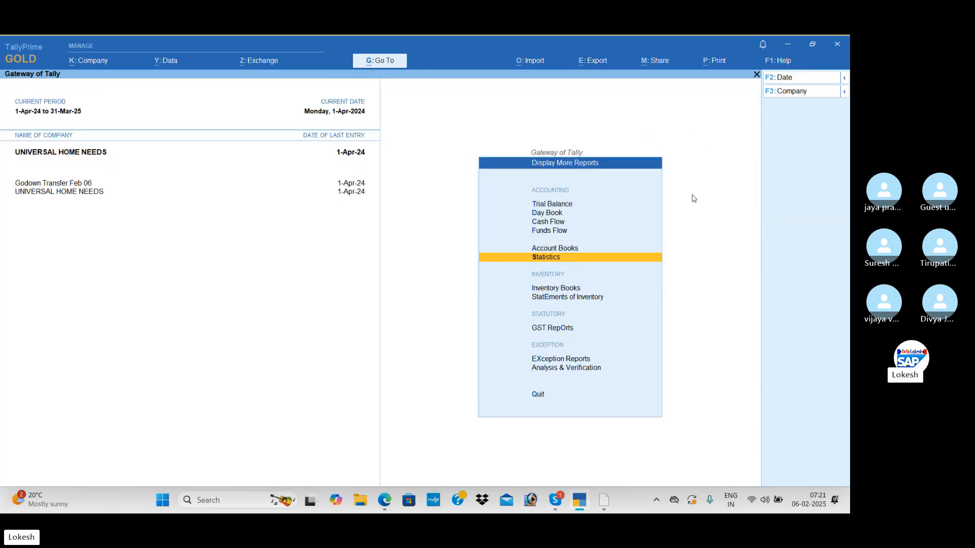
key("Down")
key("Return")
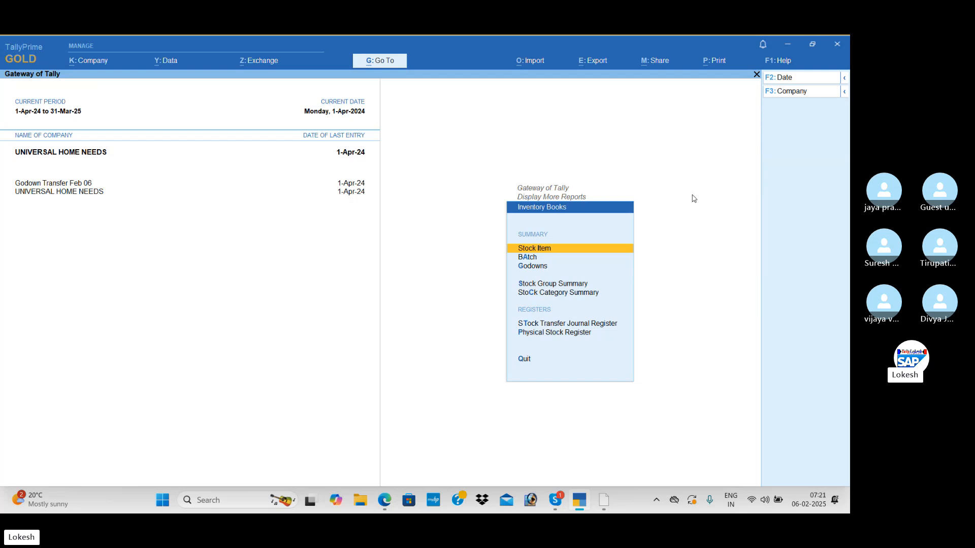
key("Down")
key("Return")
key("Return")
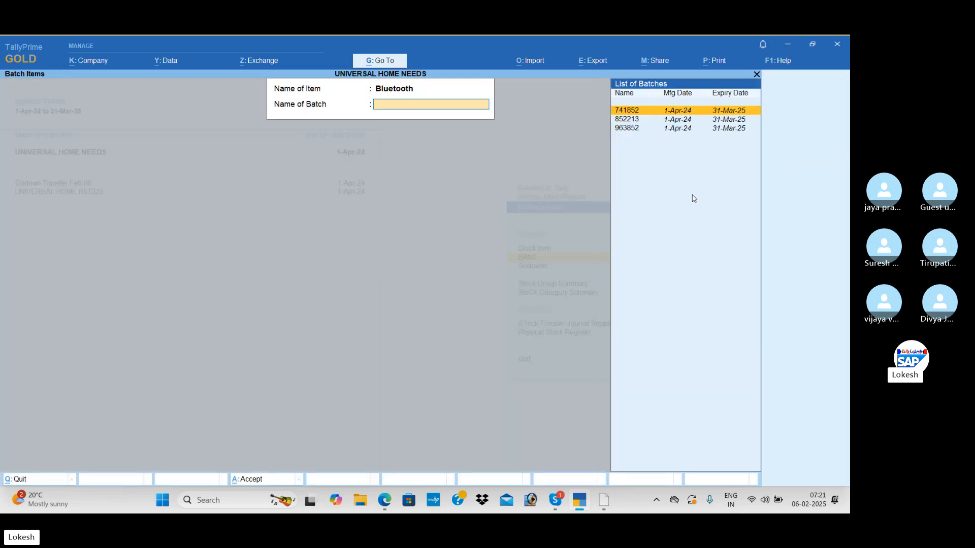
key("Down")
key("Return")
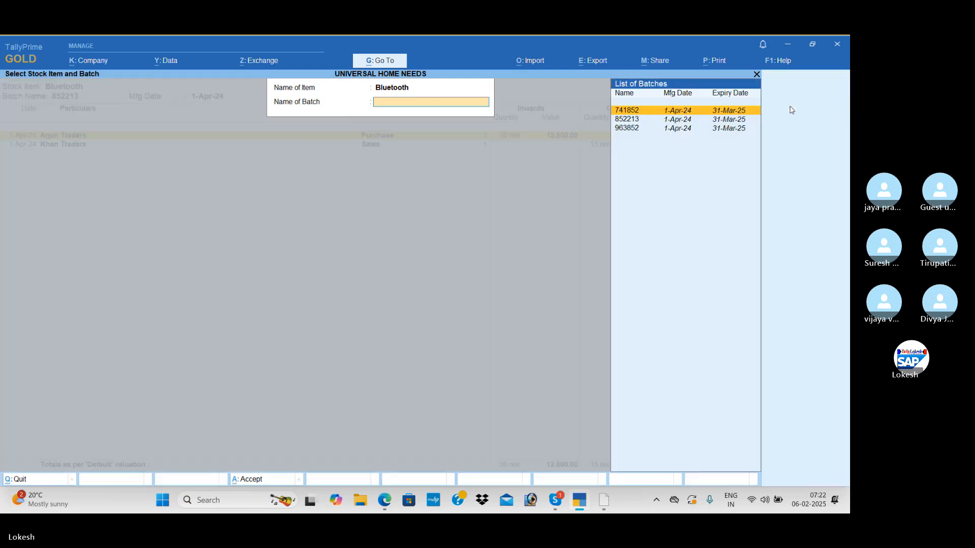
left_click(789, 107)
key("Return")
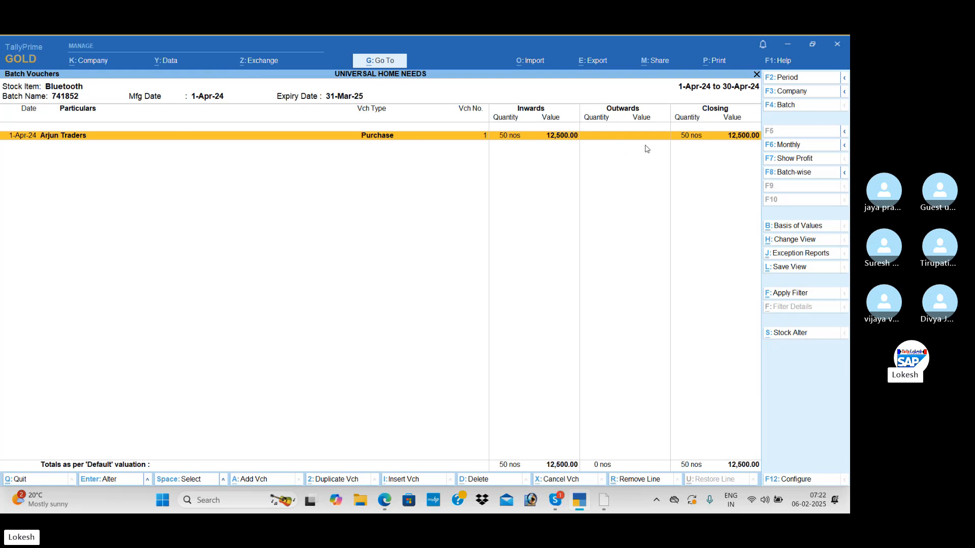
Change the batch report's stock item to Crompton and view the vouchers of batch 985445.
left_click(794, 107)
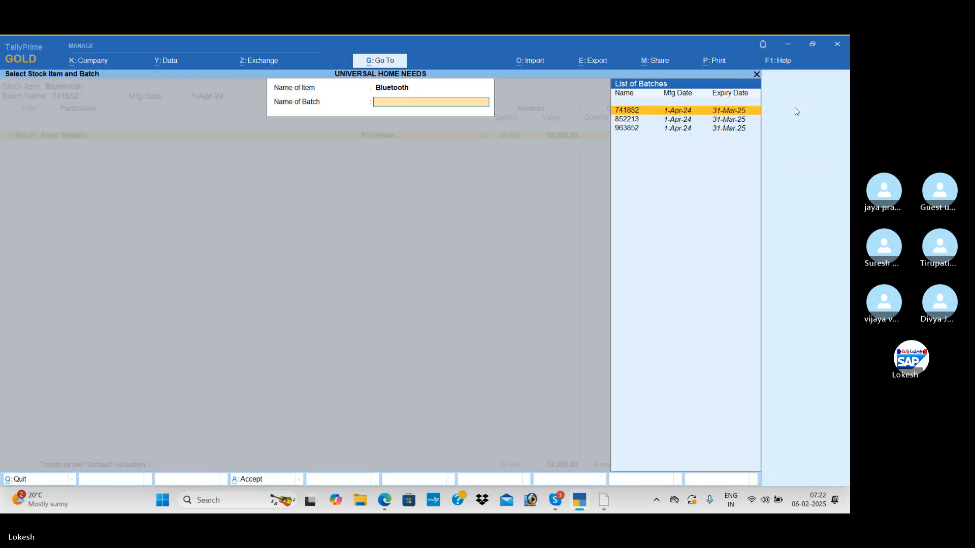
key("BackSpace")
key("Up")
key("Down")
key("Down")
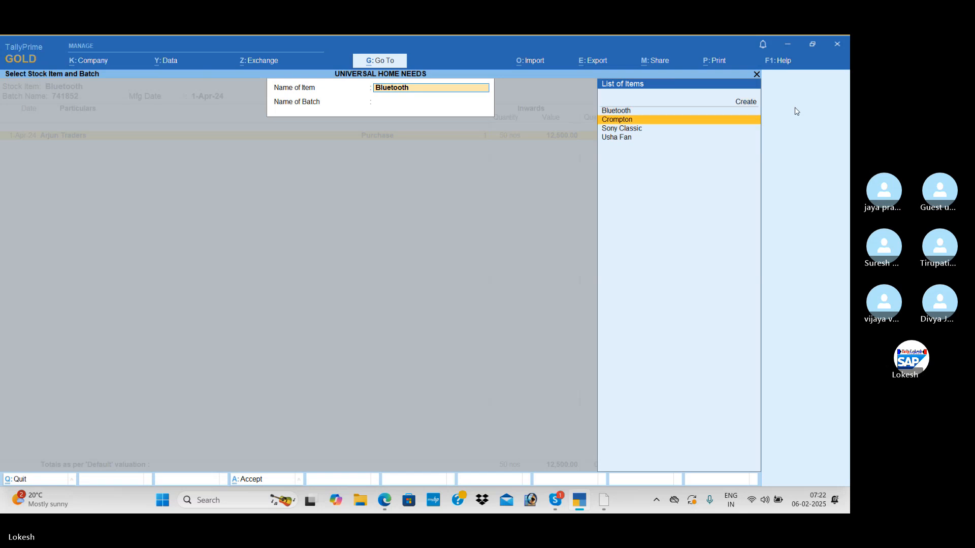
key("Return")
key("Return")
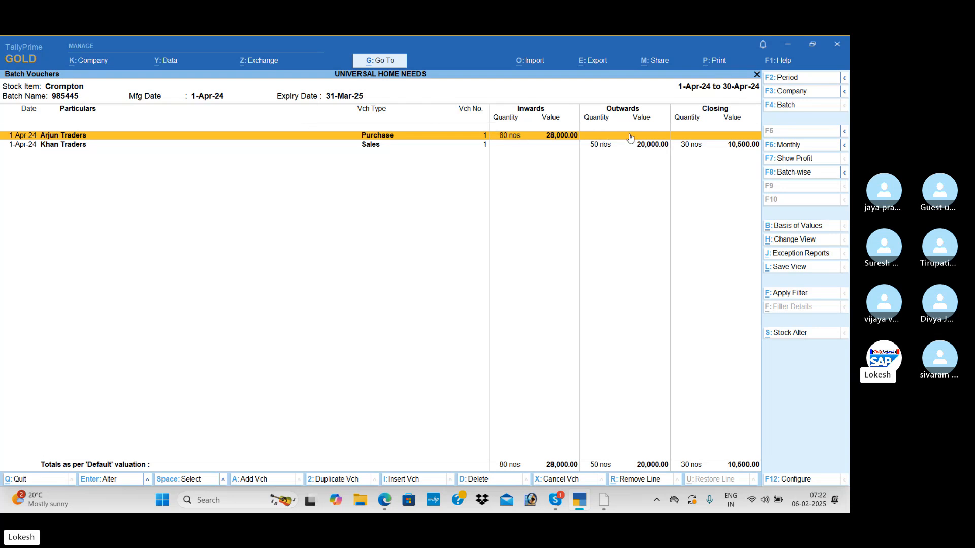
Change the batch report's stock item to Sony Classic and view the vouchers of batch 654124.
left_click(789, 106)
key("BackSpace")
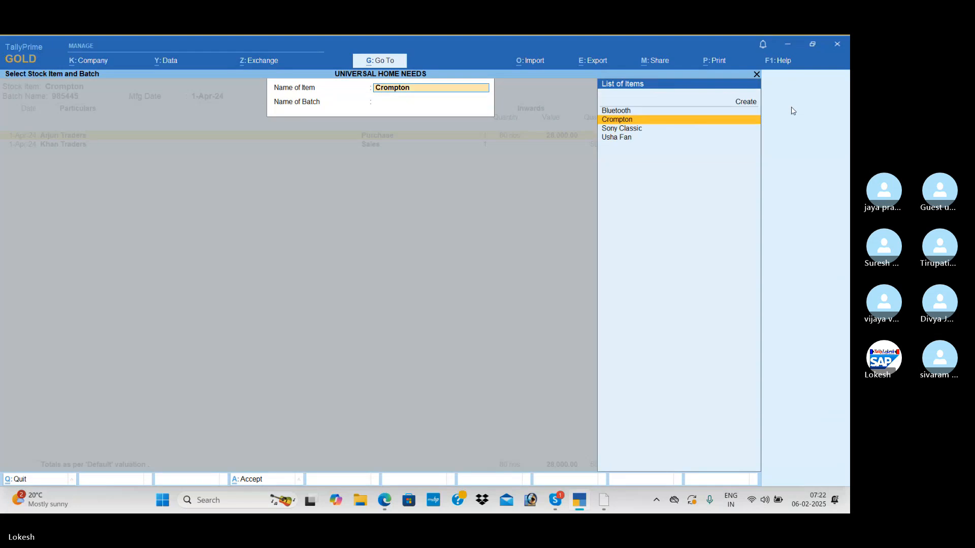
key("Down")
key("Return")
key("Return")
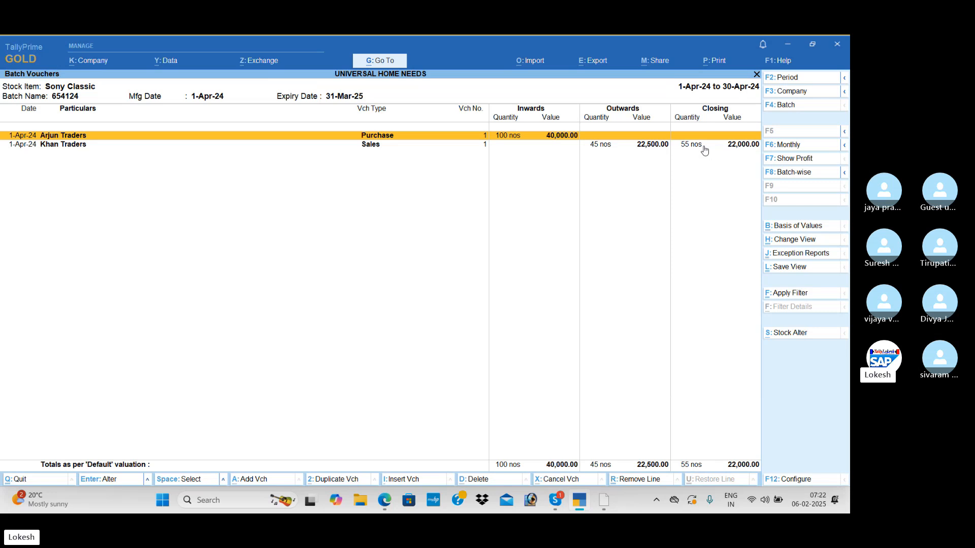
Close the batch report and return to the Gateway of Tally.
key("Escape")
key("Escape")
key("Escape")
key("Escape")
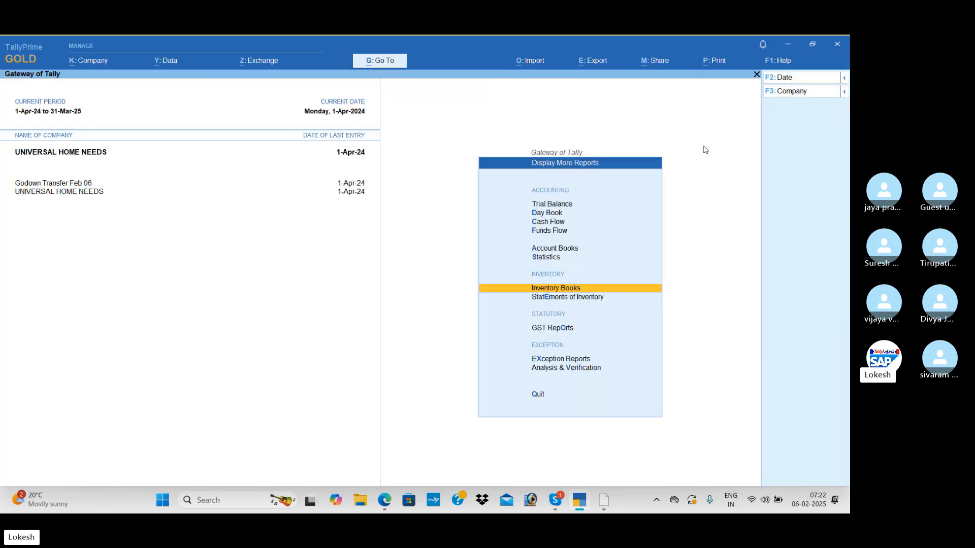
key("Escape")
key("n")
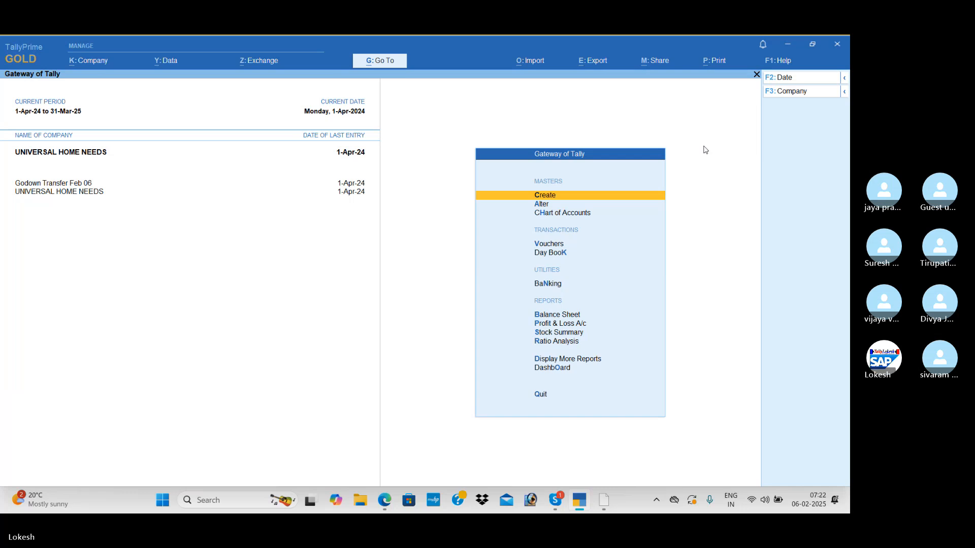
Switch from TallyPrime to the Skype window.
key("alt+Tab")
key("alt+Tab")
key("alt+Tab")
key("alt+Tab")
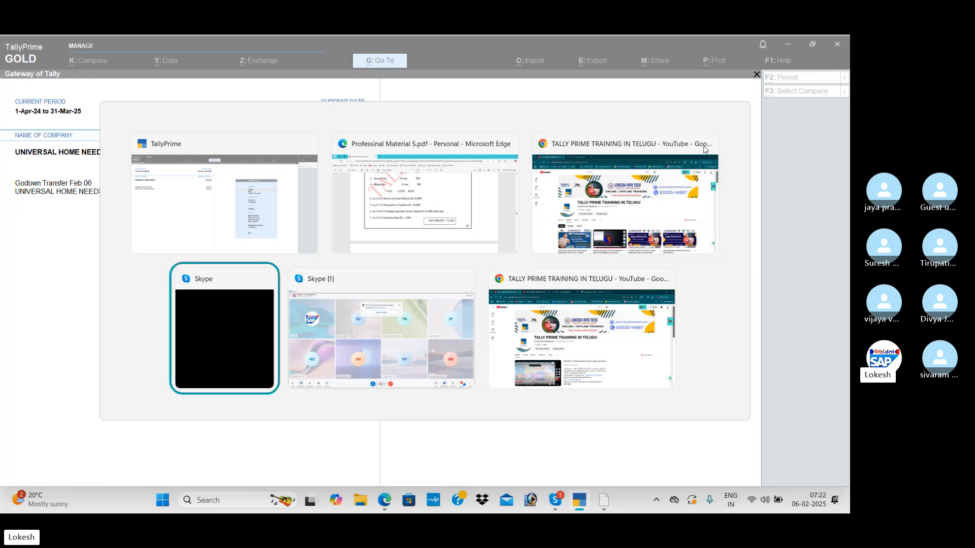